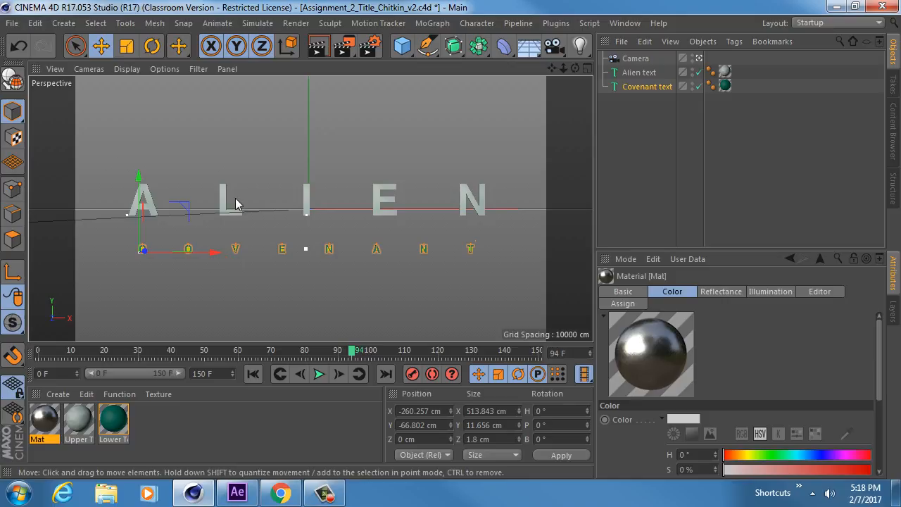
# Switch to Windows Explorer and browse to the tex folder of W17/Assignment_2 on drive P:
pyautogui.click(106, 492)
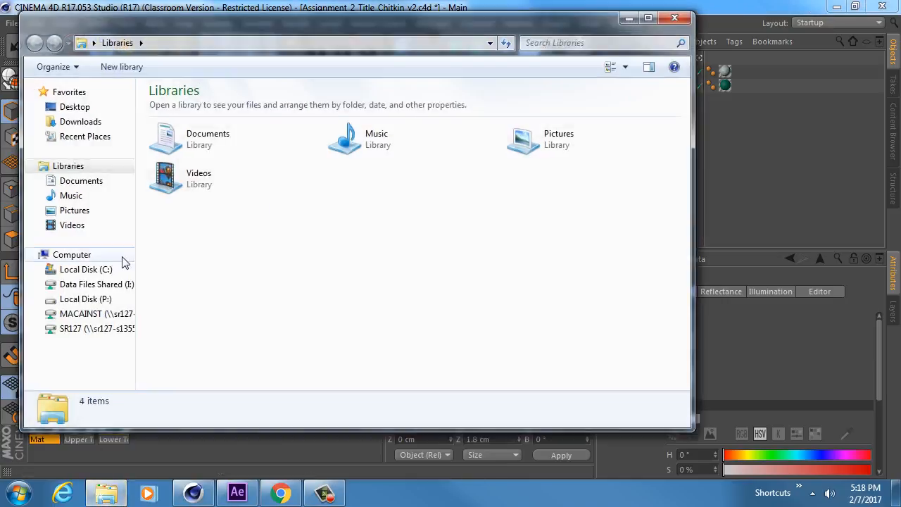
pyautogui.click(88, 299)
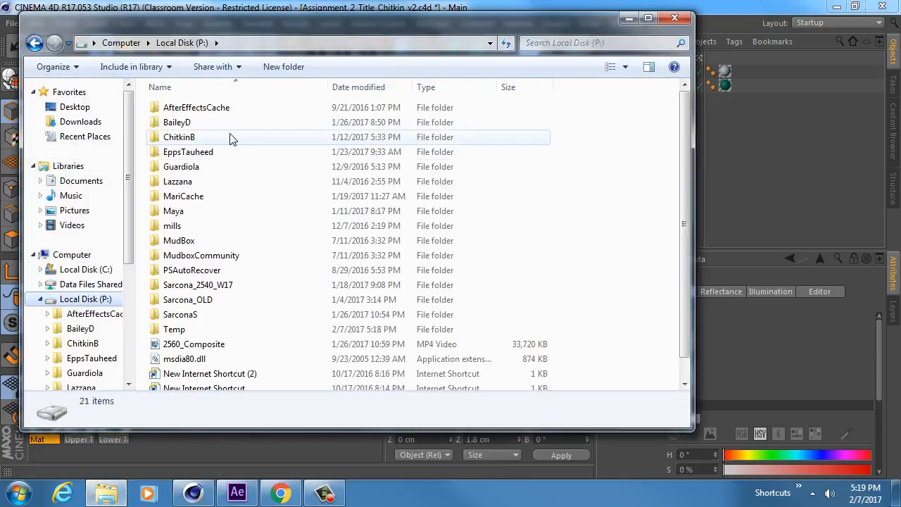
pyautogui.doubleClick(232, 139)
pyautogui.doubleClick(227, 126)
pyautogui.doubleClick(227, 123)
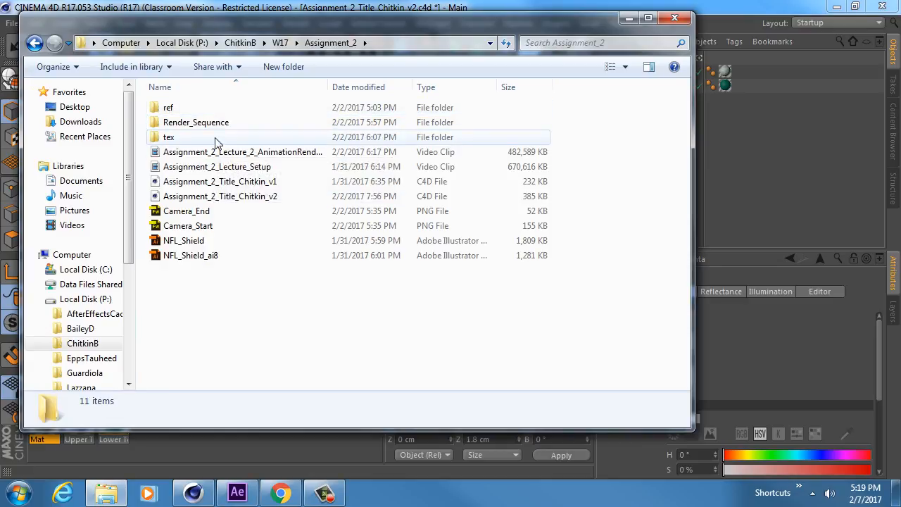
pyautogui.doubleClick(214, 138)
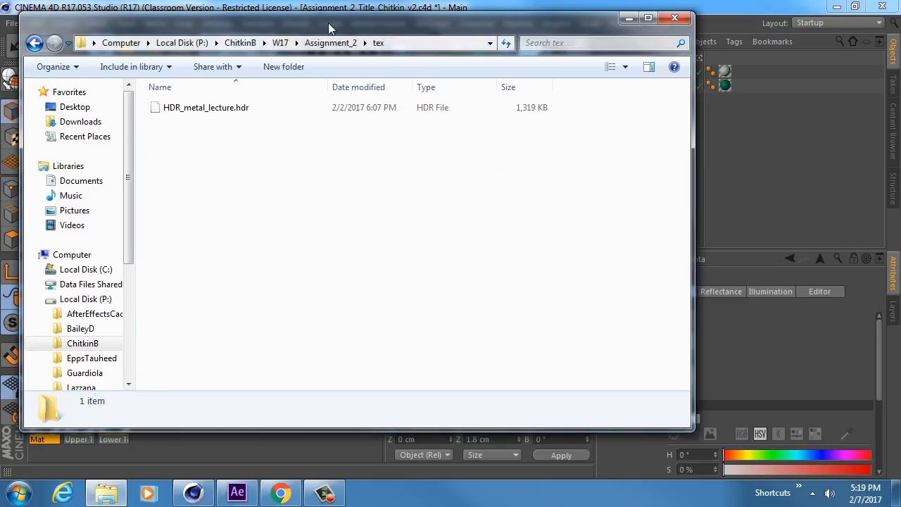
pyautogui.moveTo(327, 21); pyautogui.dragTo(333, 24)
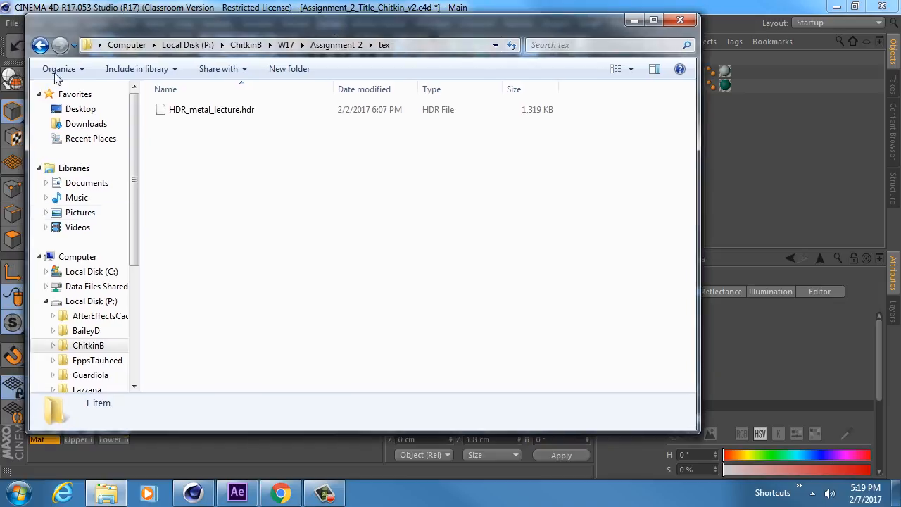
# View the Alien_Covenant_ref image from Assignment_2's ref folder in a maximized Windows Photo Viewer window
pyautogui.click(40, 45)
pyautogui.doubleClick(200, 111)
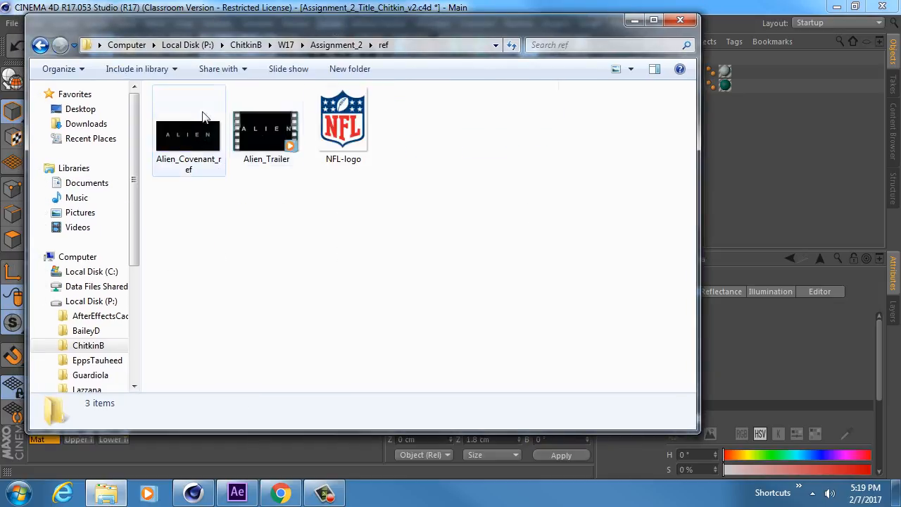
pyautogui.click(188, 120)
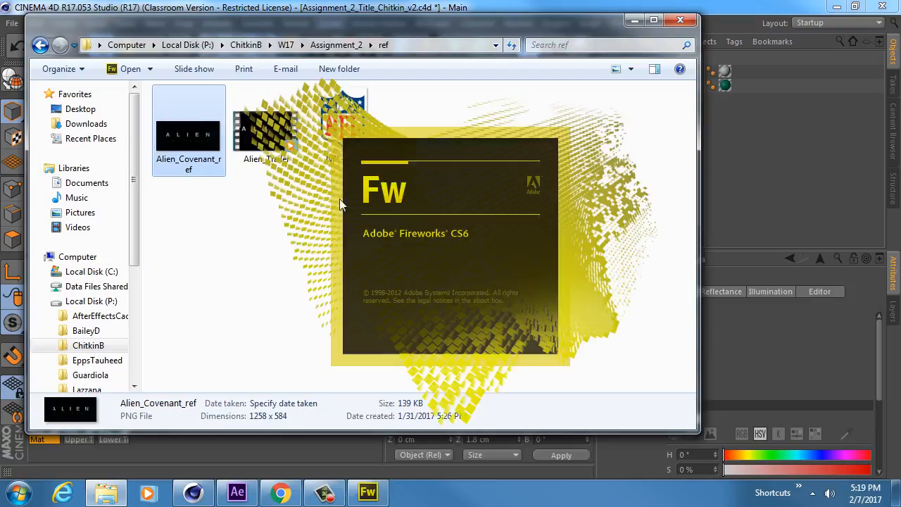
pyautogui.rightClick(185, 133)
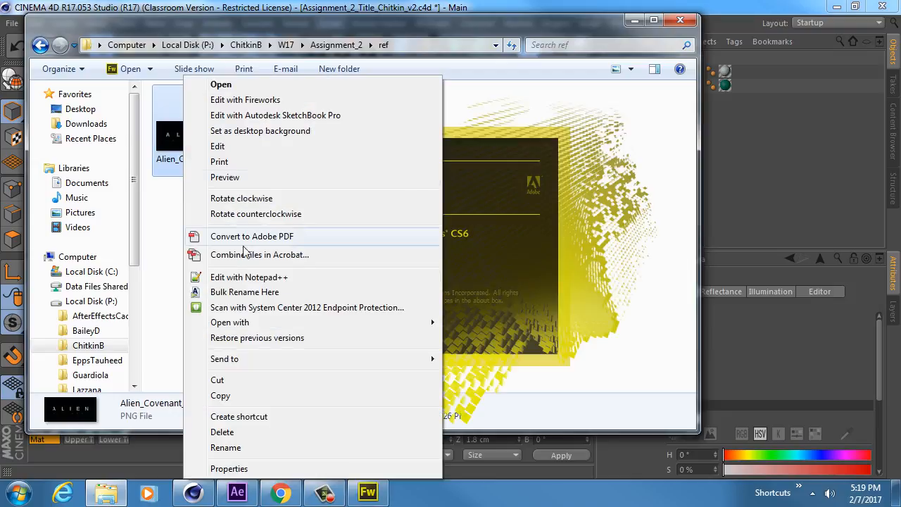
pyautogui.moveTo(253, 324)
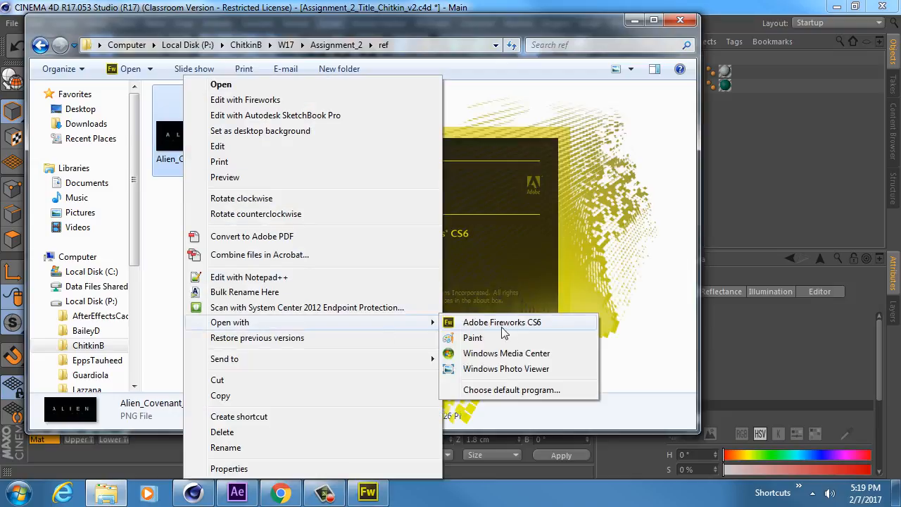
pyautogui.click(504, 369)
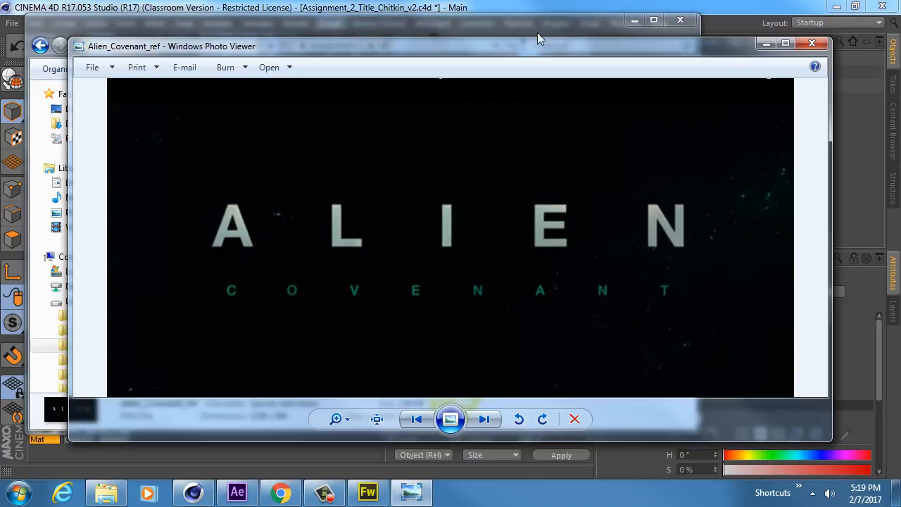
pyautogui.click(785, 44)
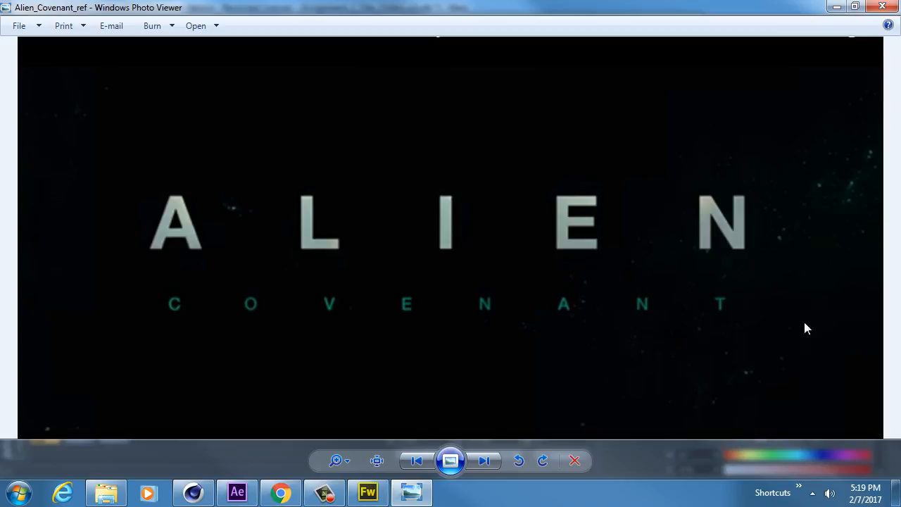
# Try to close all windows of Adobe Fireworks CS6
pyautogui.rightClick(368, 491)
pyautogui.click(322, 457)
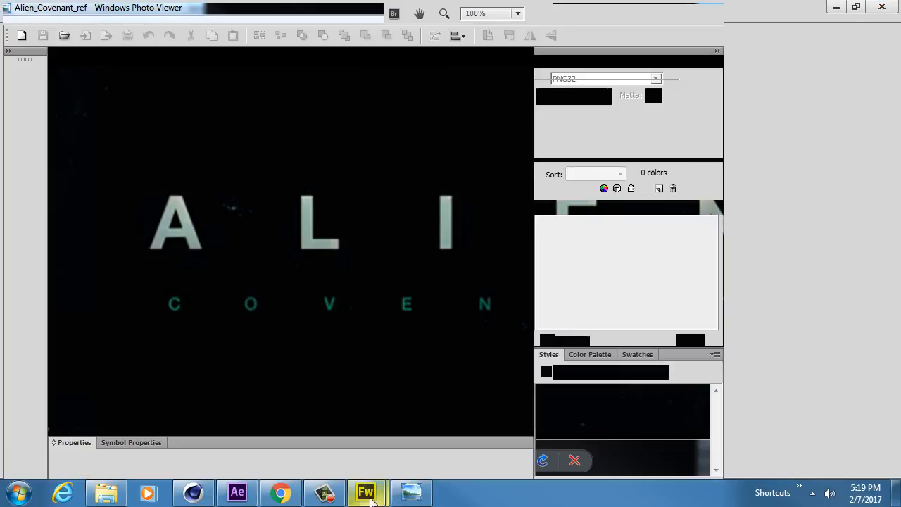
pyautogui.rightClick(371, 496)
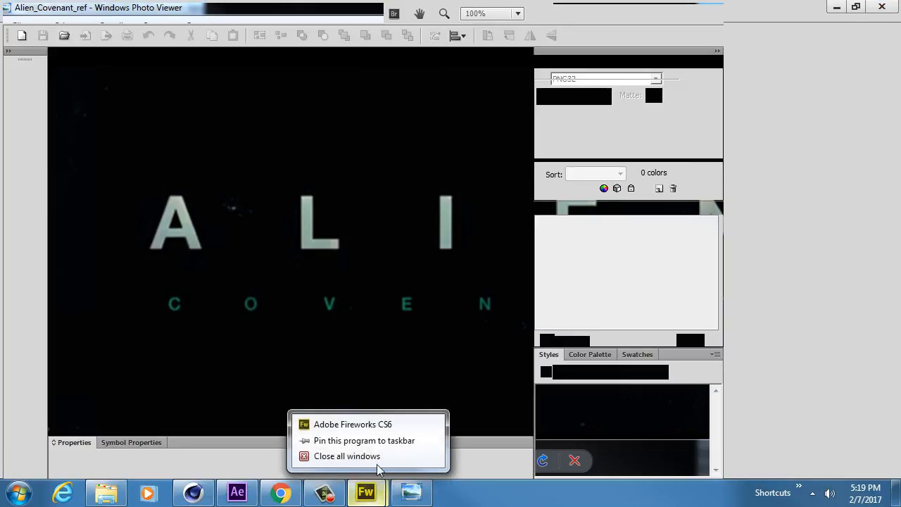
pyautogui.click(376, 454)
# Force the unresponsive Adobe Fireworks CS6 to end through Windows Task Manager, and close Task Manager
pyautogui.rightClick(490, 494)
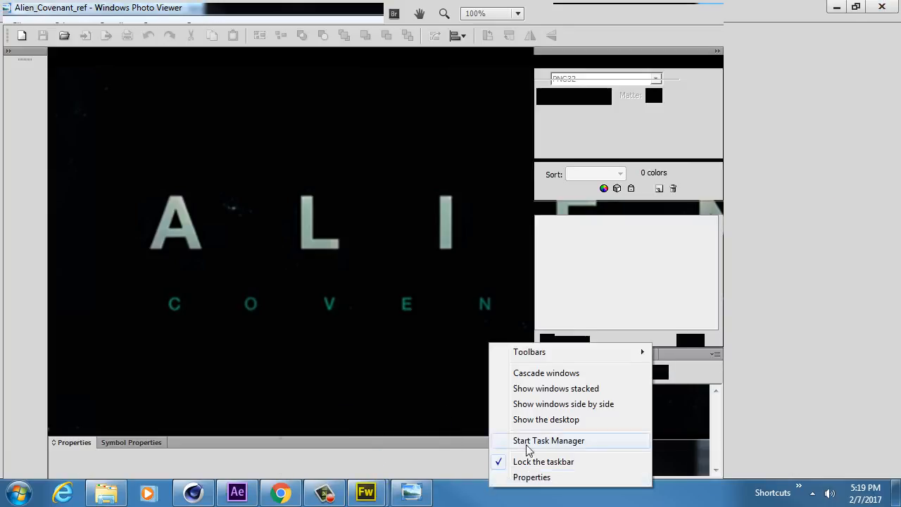
pyautogui.click(528, 443)
pyautogui.click(79, 108)
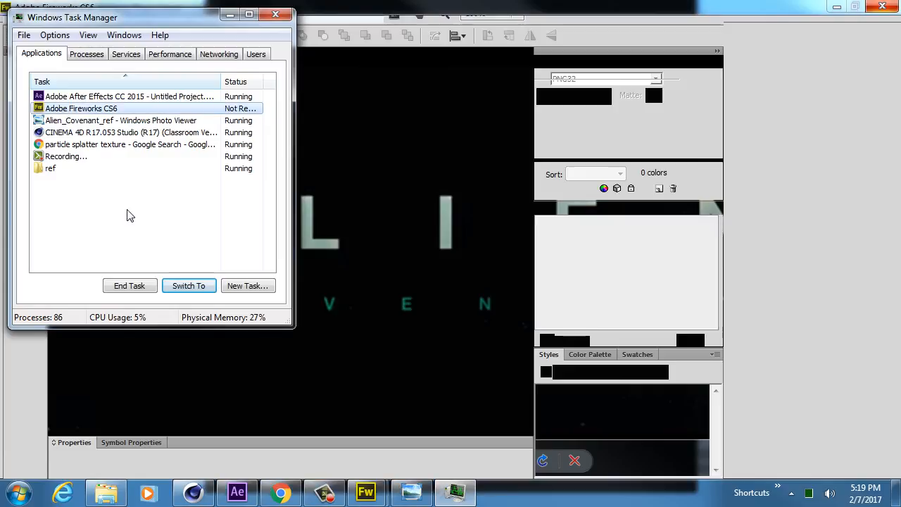
pyautogui.click(129, 285)
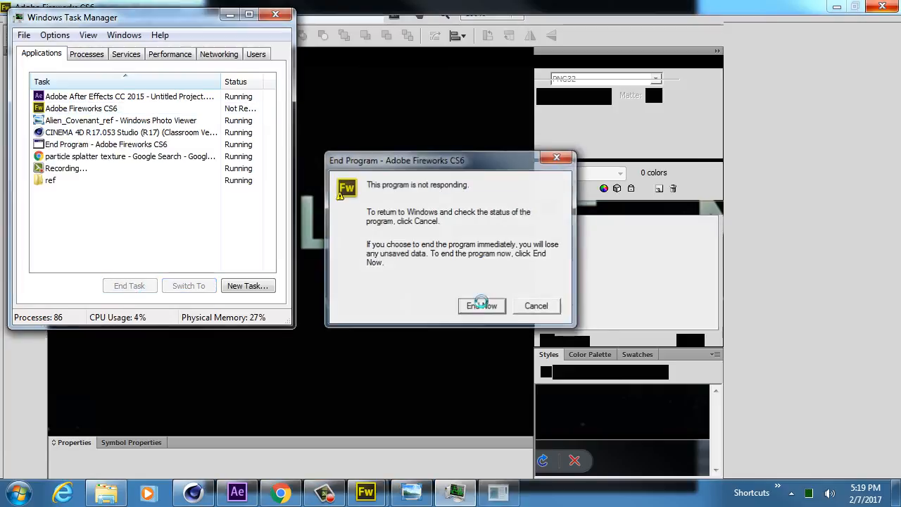
pyautogui.click(483, 305)
pyautogui.click(275, 15)
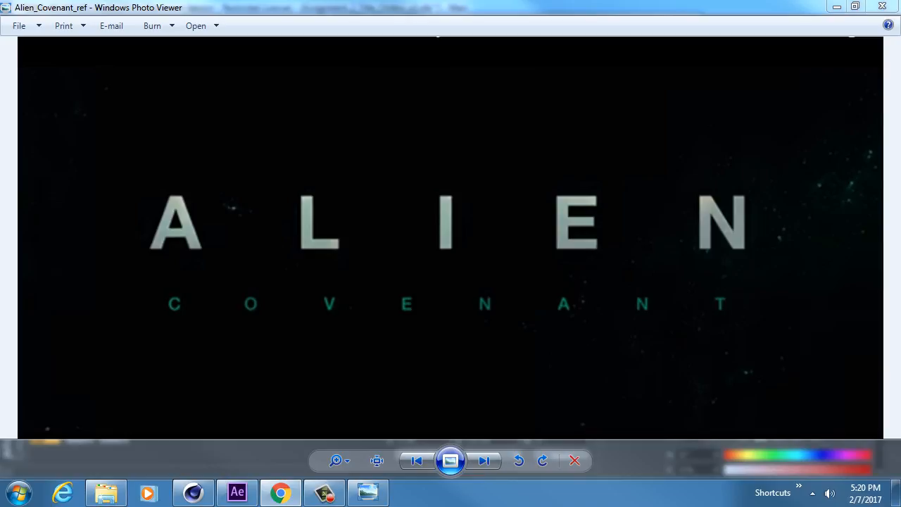
# Bring in the Chrome window with the particle splatter texture results and preview the Black Paint Spray Grunge Background image
pyautogui.moveTo(900, 239); pyautogui.dragTo(486, 71)
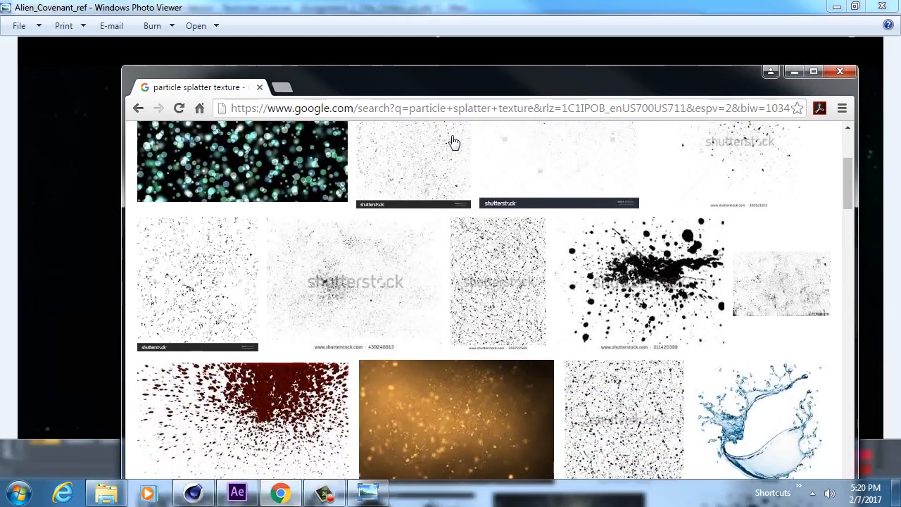
pyautogui.scroll(3, 423, 253)
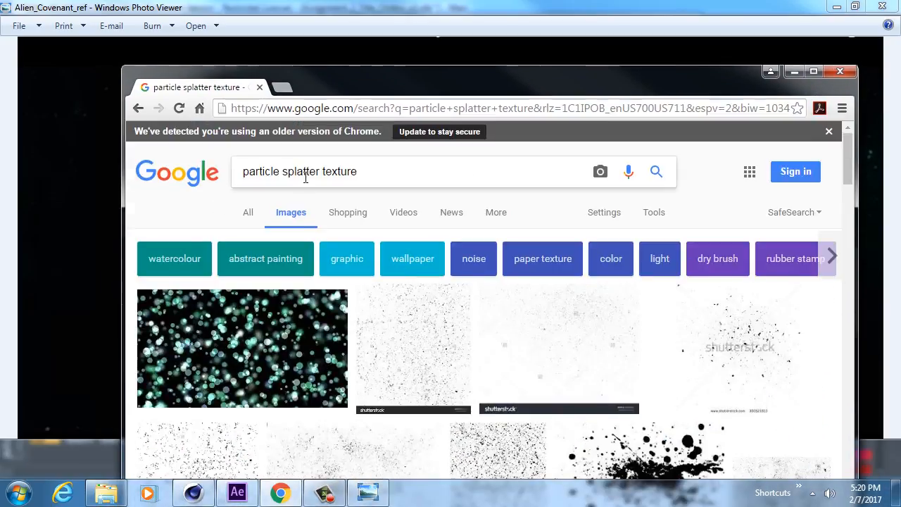
pyautogui.scroll(-2, 409, 211)
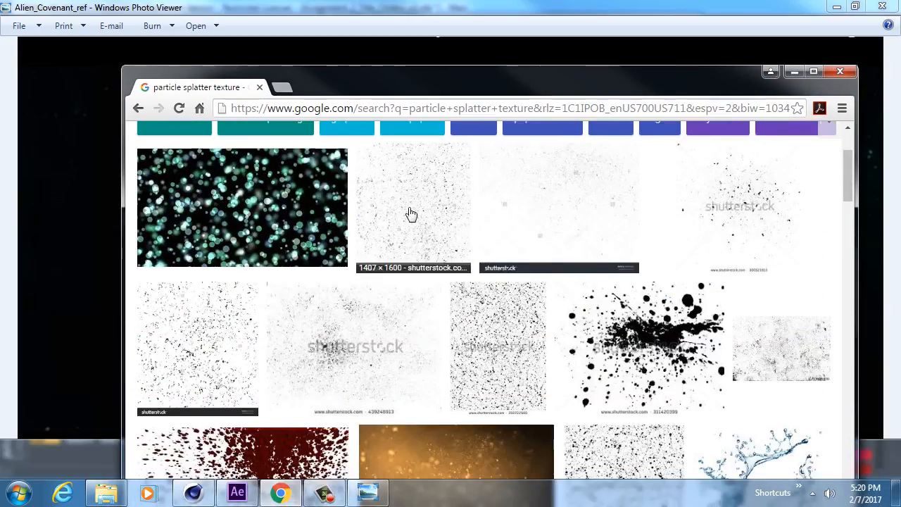
pyautogui.click(408, 211)
pyautogui.scroll(-1, 373, 271)
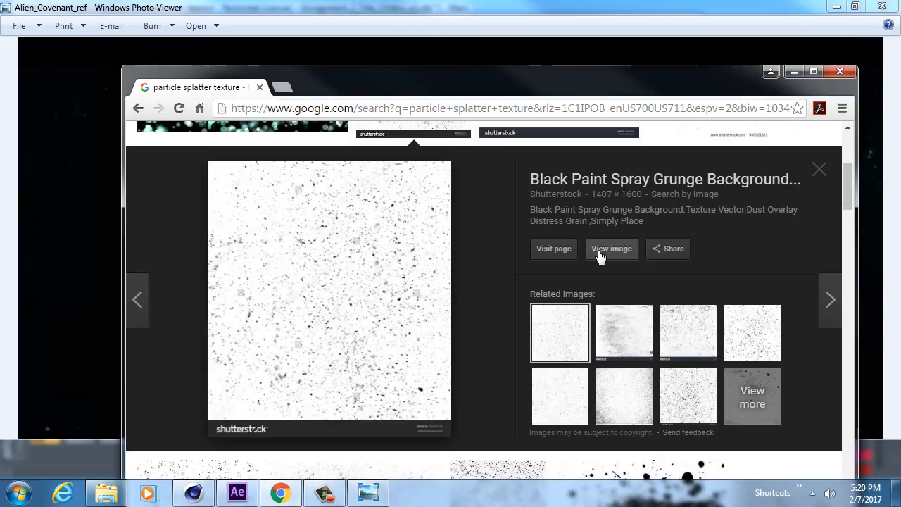
# Uncover the title reference for comparison, and open the grunge splatter image at full size in a new browser tab
pyautogui.moveTo(512, 83); pyautogui.dragTo(500, 352)
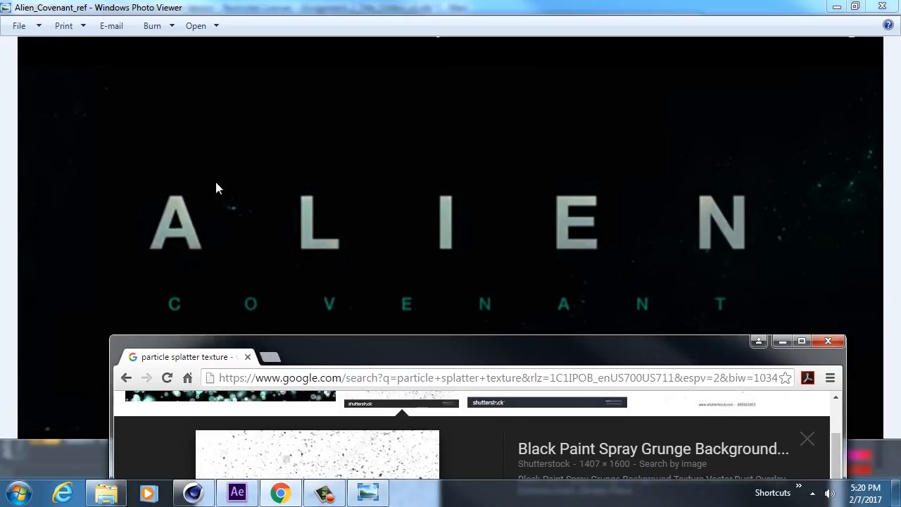
pyautogui.moveTo(337, 361); pyautogui.dragTo(328, 42)
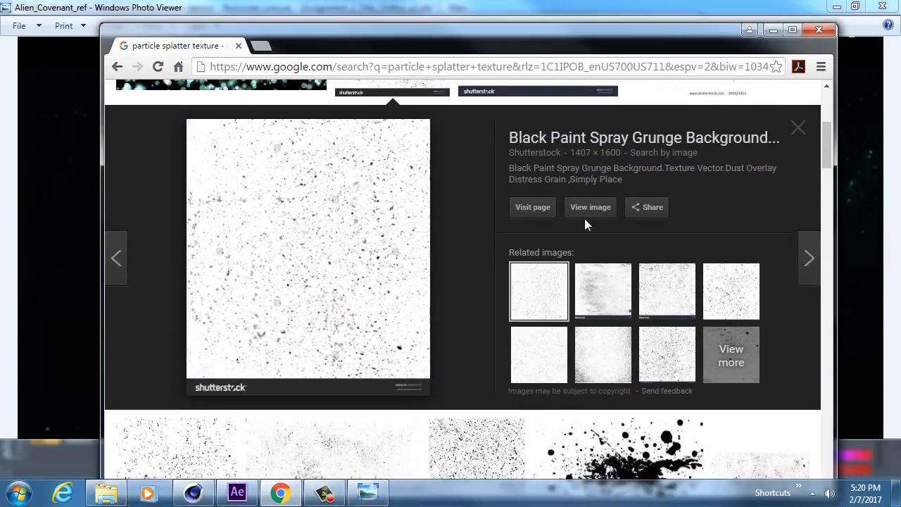
pyautogui.middleClick(590, 207)
pyautogui.click(309, 45)
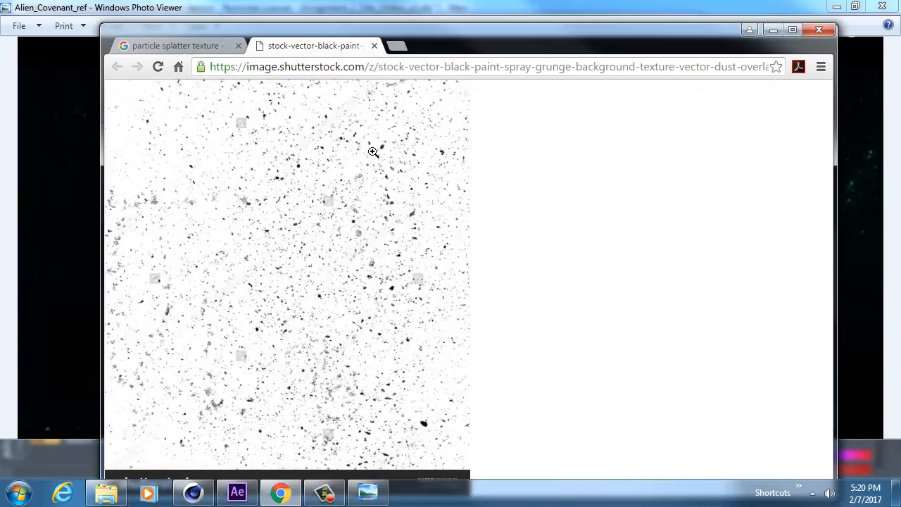
# Start saving the splatter image to disk and choose W17/Assignment_2/tex on drive P: as its destination folder
pyautogui.rightClick(298, 225)
pyautogui.click(340, 253)
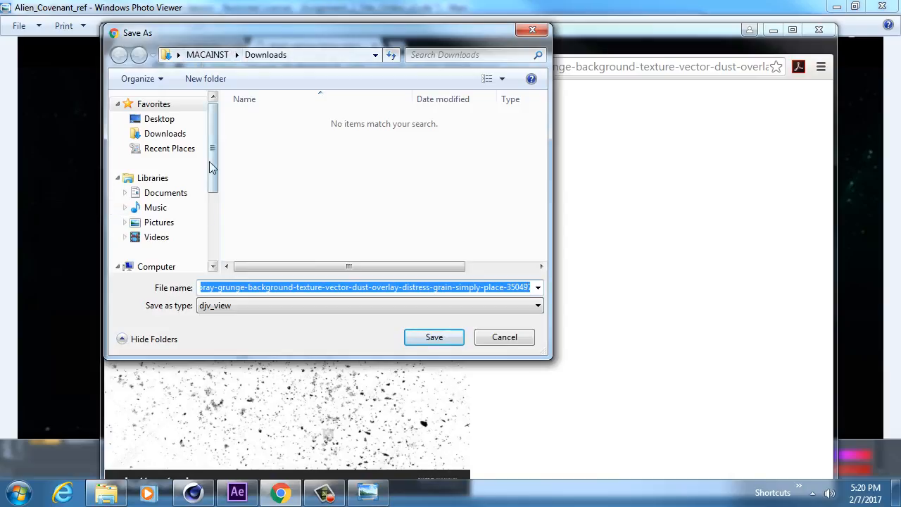
pyautogui.moveTo(211, 161); pyautogui.dragTo(211, 232)
pyautogui.click(197, 187)
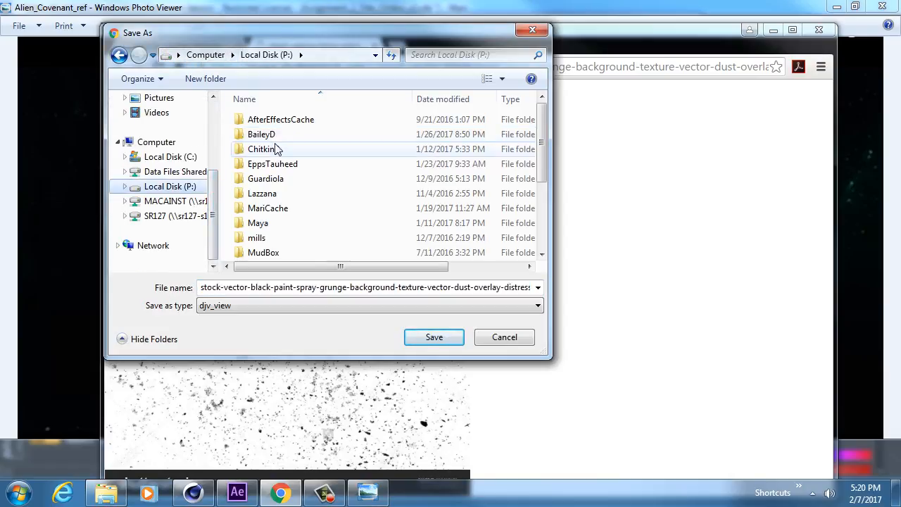
pyautogui.doubleClick(273, 148)
pyautogui.click(277, 134)
pyautogui.doubleClick(277, 134)
pyautogui.doubleClick(293, 133)
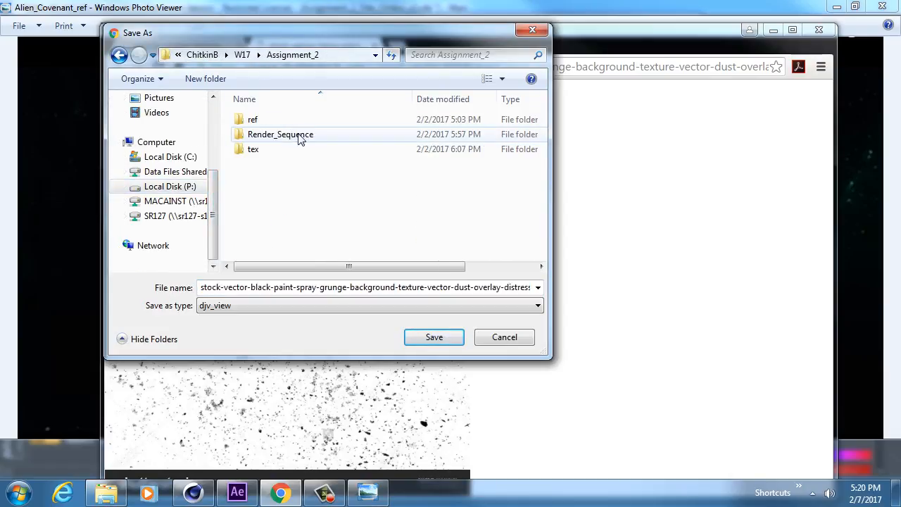
pyautogui.doubleClick(287, 151)
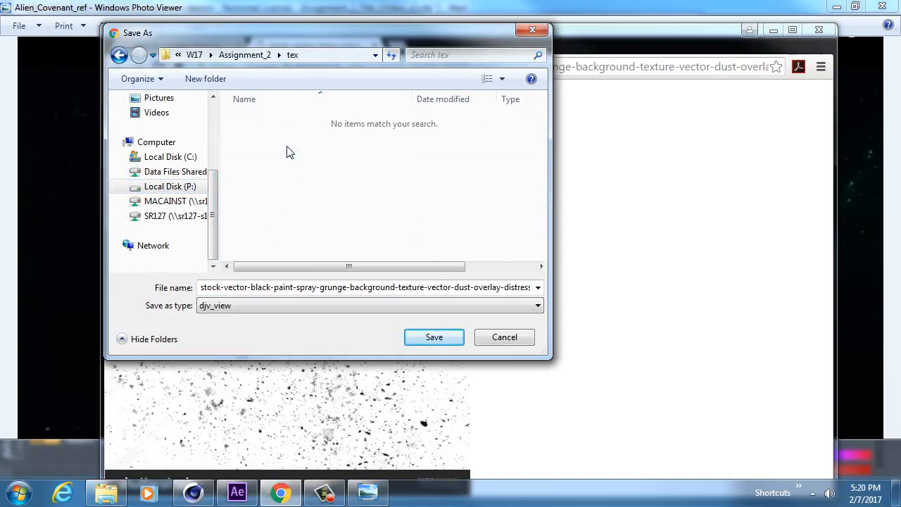
# Save the image under the name splatter_texture and move the browser window off this screen
pyautogui.doubleClick(497, 287)
pyautogui.hotkey('ctrl', 'a')
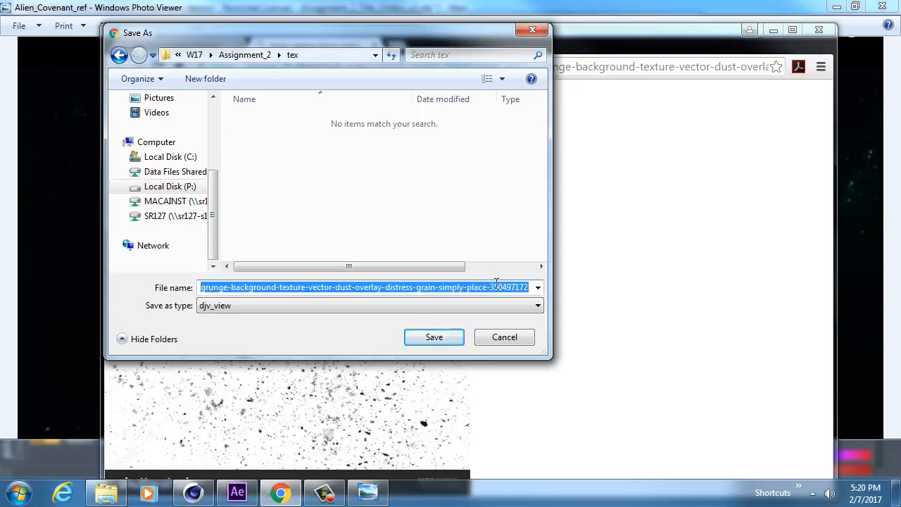
pyautogui.write('splatter_tex')
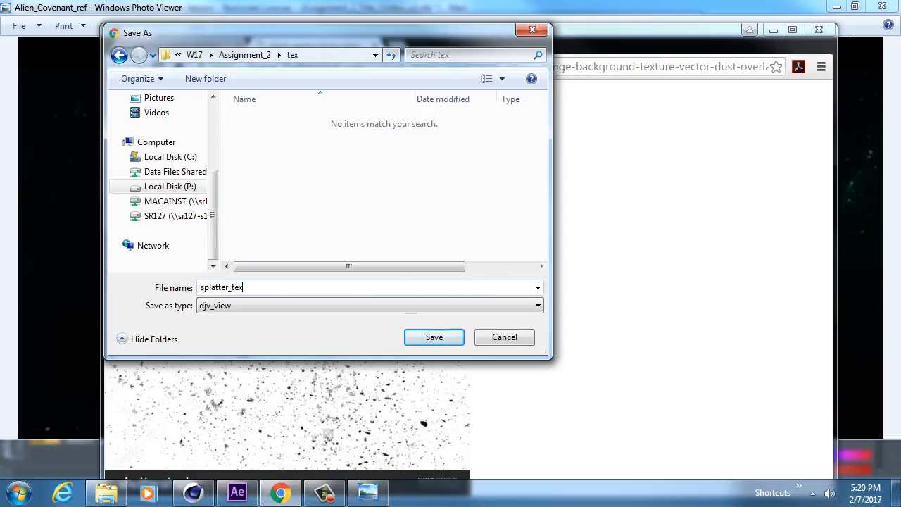
pyautogui.write('ture')
pyautogui.press('Return')
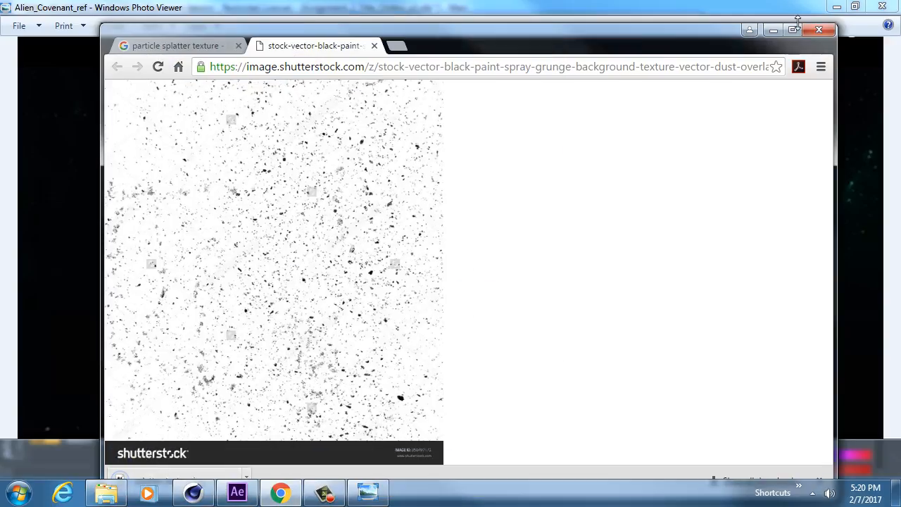
pyautogui.moveTo(789, 40); pyautogui.dragTo(900, 46)
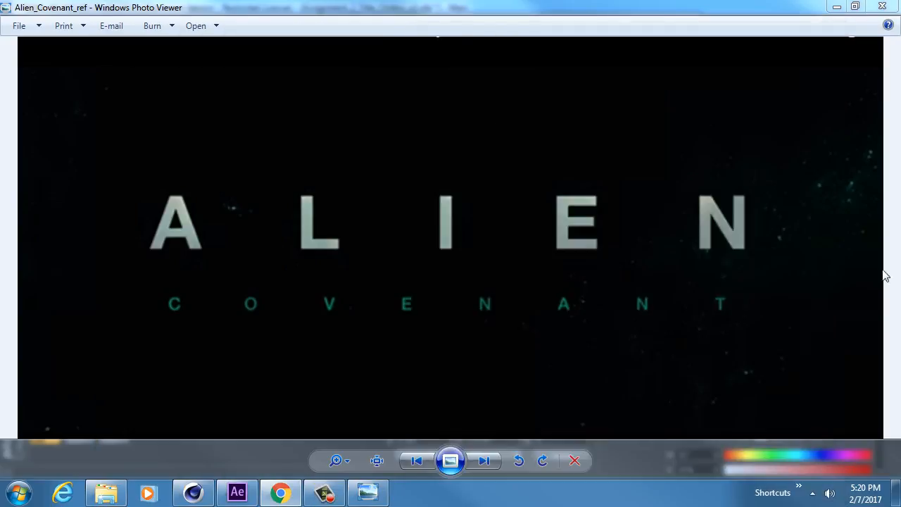
# Switch to After Effects, start a file import and look inside the Assignment_2/Render_Sequence folder on drive P: for rendered frames
pyautogui.click(237, 493)
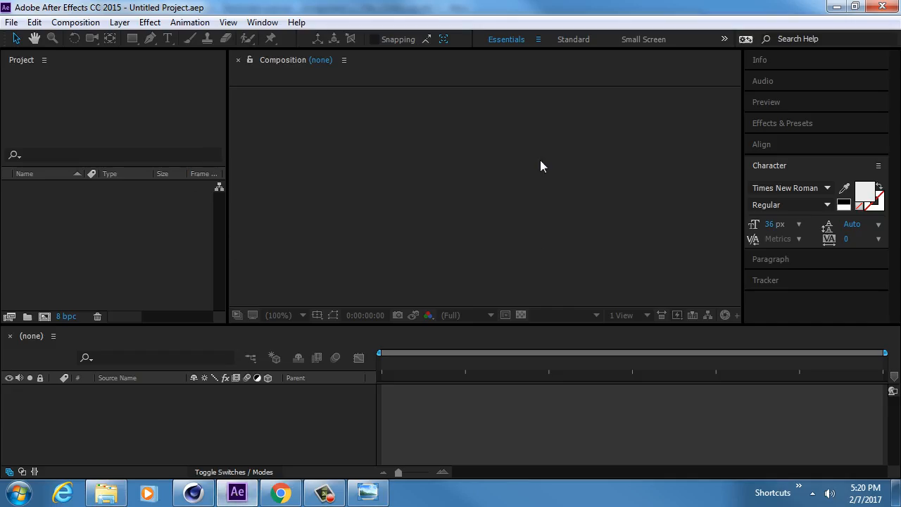
pyautogui.doubleClick(44, 203)
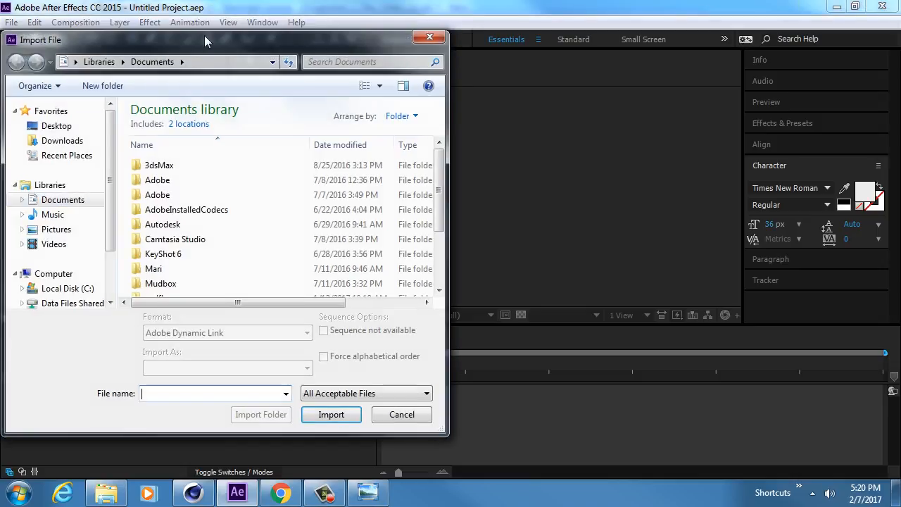
pyautogui.moveTo(204, 39); pyautogui.dragTo(286, 26)
pyautogui.scroll(-2, 183, 197)
pyautogui.click(149, 252)
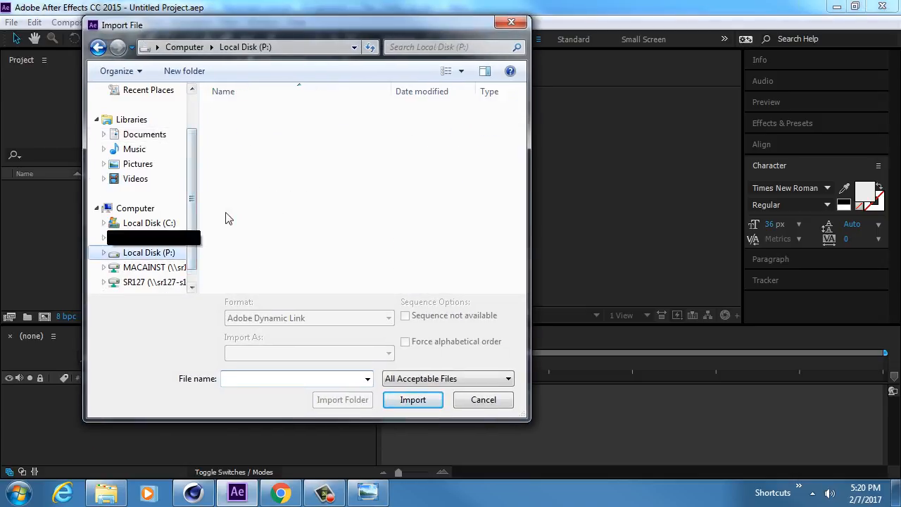
pyautogui.doubleClick(275, 141)
pyautogui.doubleClick(275, 127)
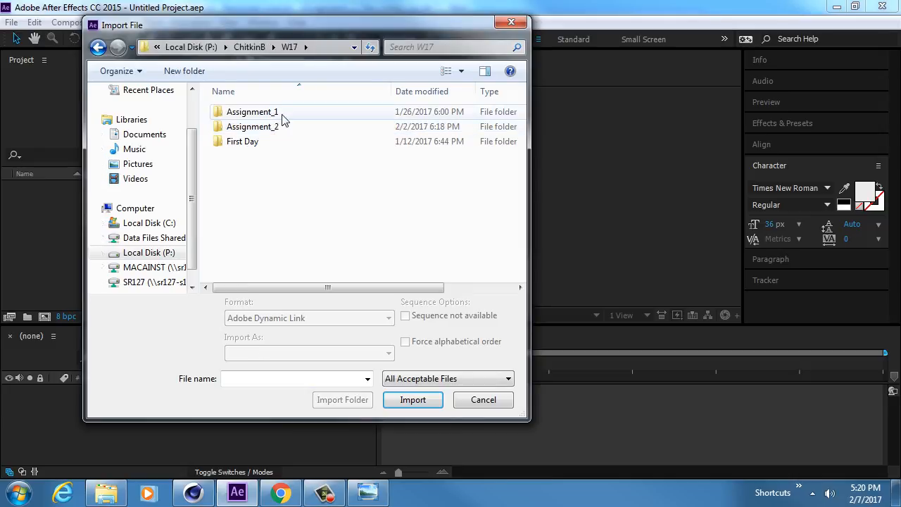
pyautogui.doubleClick(281, 125)
pyautogui.doubleClick(280, 127)
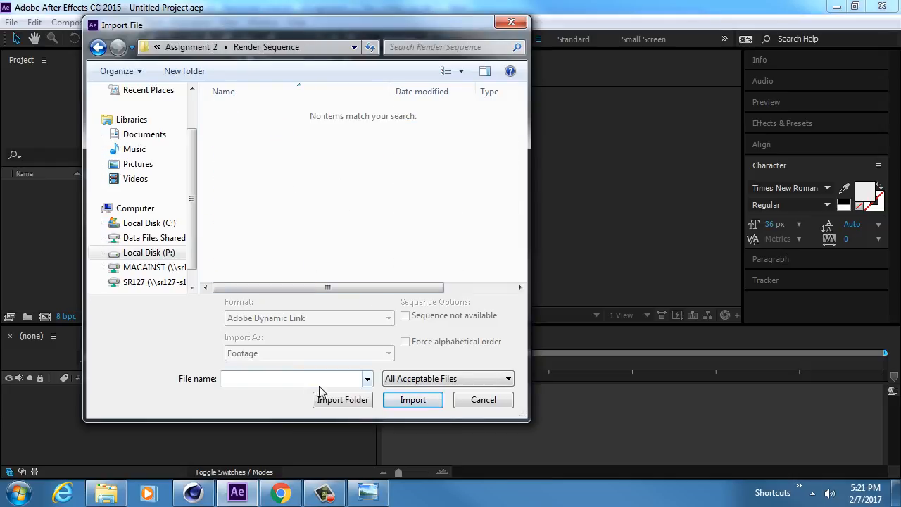
pyautogui.click(99, 48)
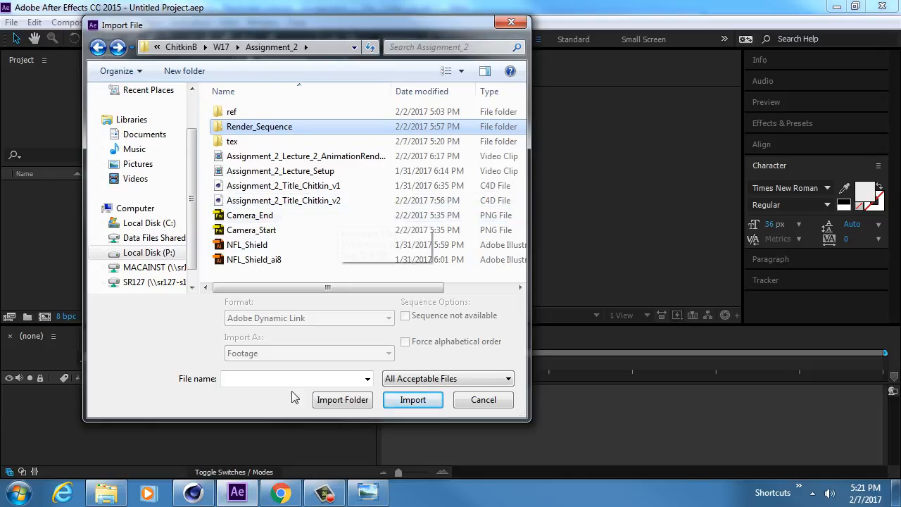
# Switch to Cinema 4D and review the output file path in the title project's render save settings
pyautogui.click(193, 493)
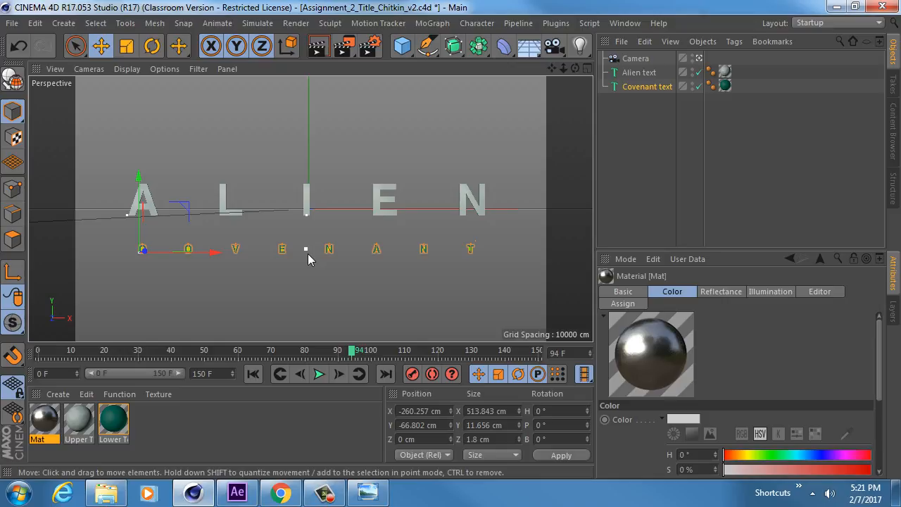
pyautogui.click(369, 45)
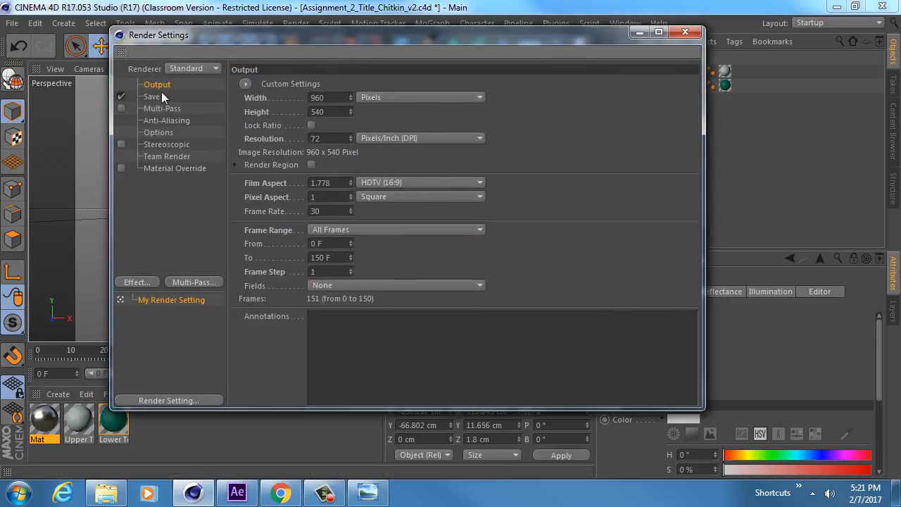
pyautogui.click(152, 99)
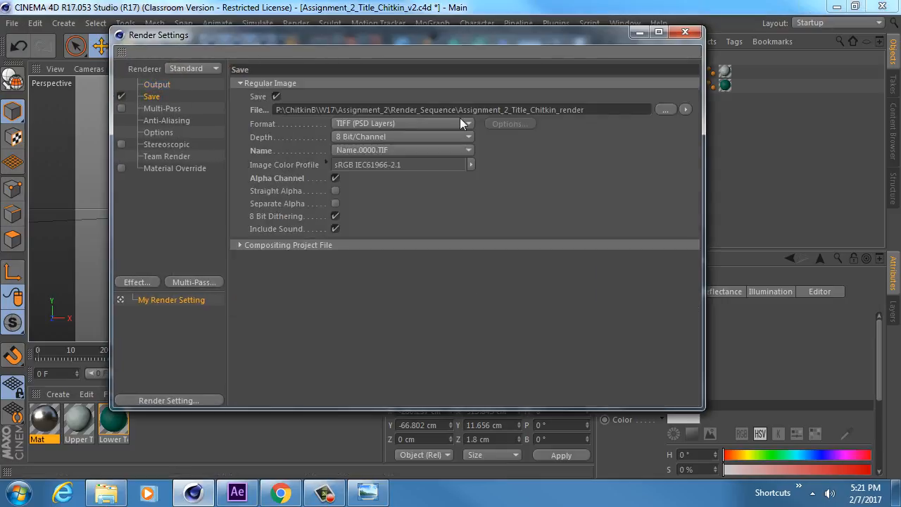
pyautogui.moveTo(604, 109); pyautogui.dragTo(246, 111)
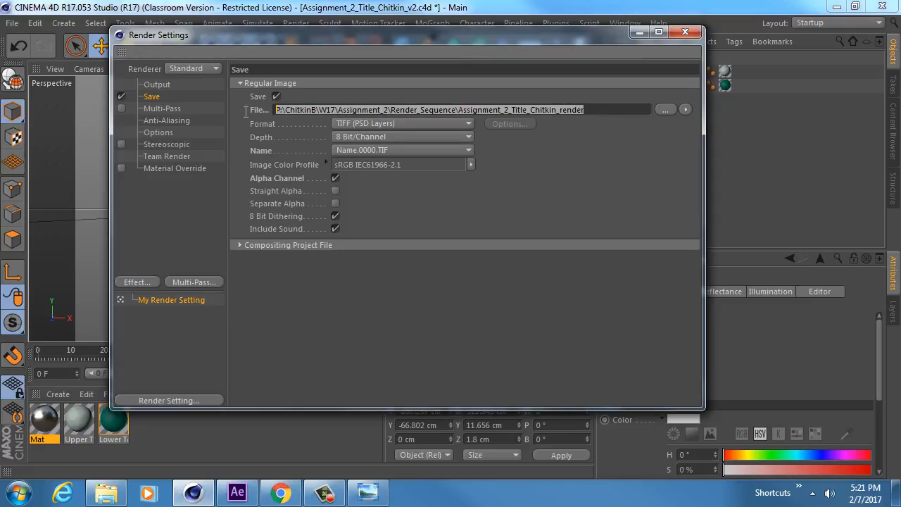
pyautogui.click(593, 152)
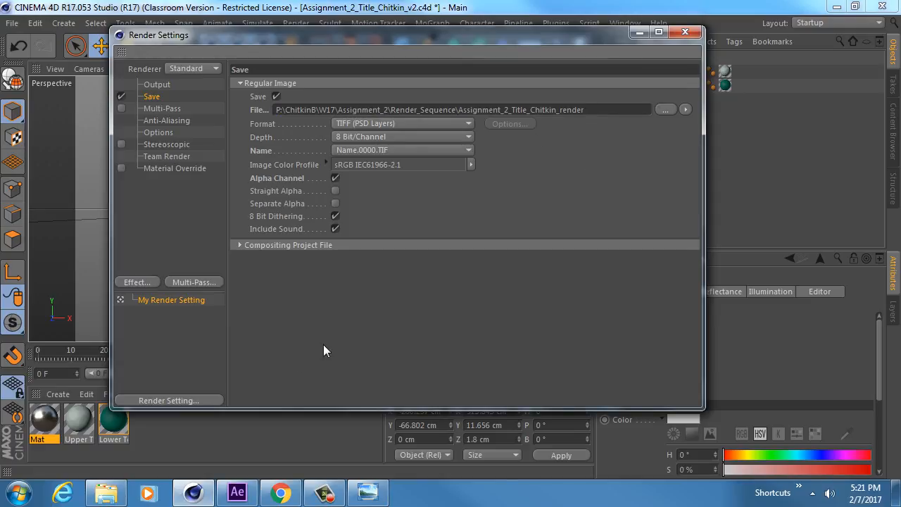
# Check the contents of the Assignment_2/Render_Sequence folder in Windows Explorer against the render output path
pyautogui.click(106, 493)
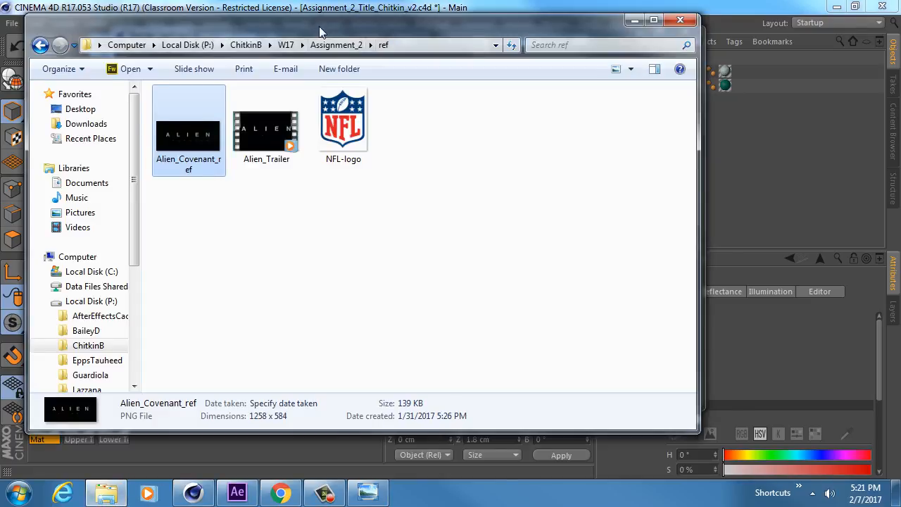
pyautogui.moveTo(319, 26); pyautogui.dragTo(378, 138)
pyautogui.click(395, 158)
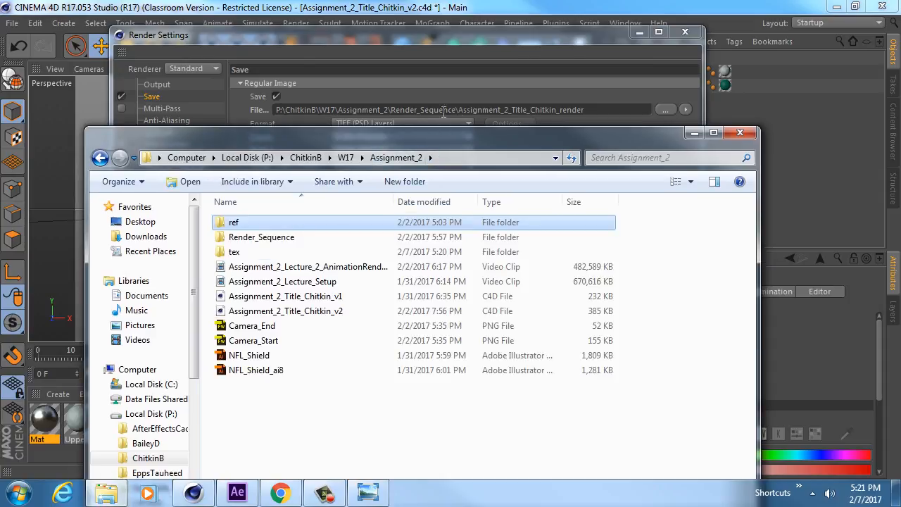
pyautogui.doubleClick(285, 239)
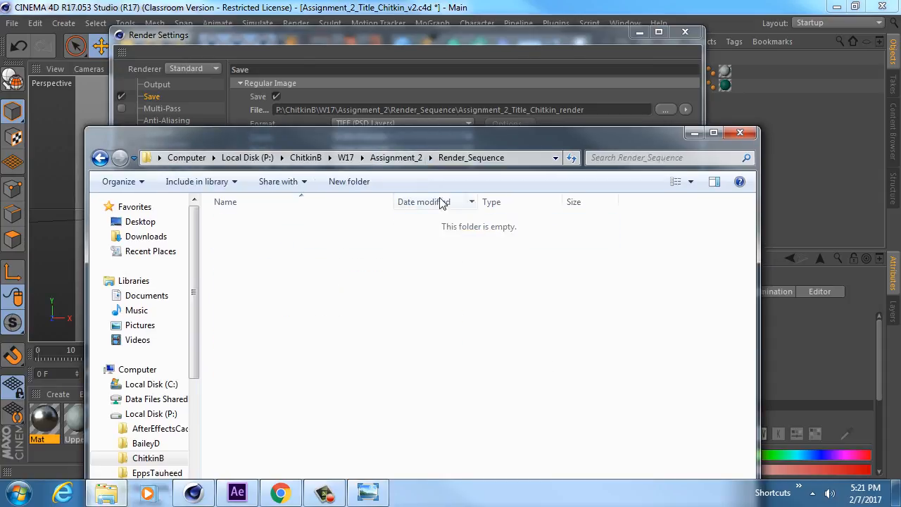
pyautogui.moveTo(563, 137); pyautogui.dragTo(570, 223)
# Bring the Render Settings window back, move it aside and render the title animation to the Picture Viewer
pyautogui.click(551, 162)
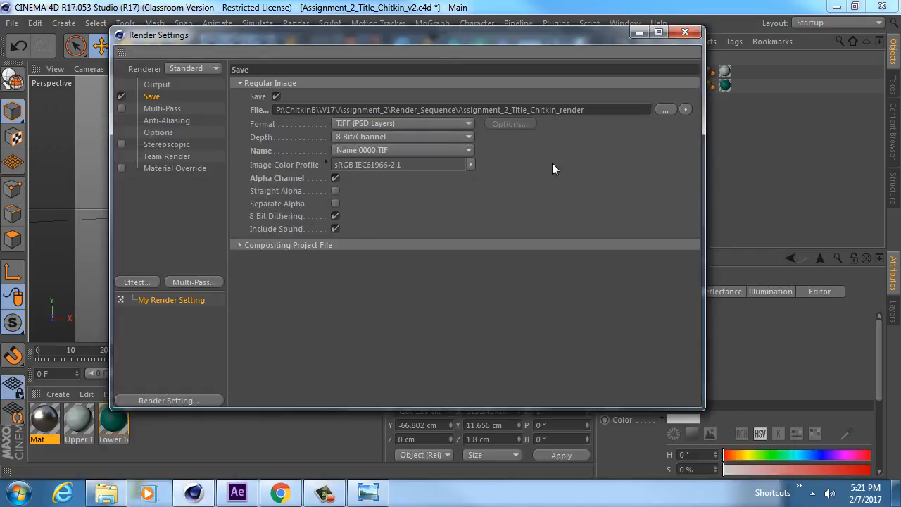
pyautogui.moveTo(428, 36); pyautogui.dragTo(441, 125)
pyautogui.click(345, 45)
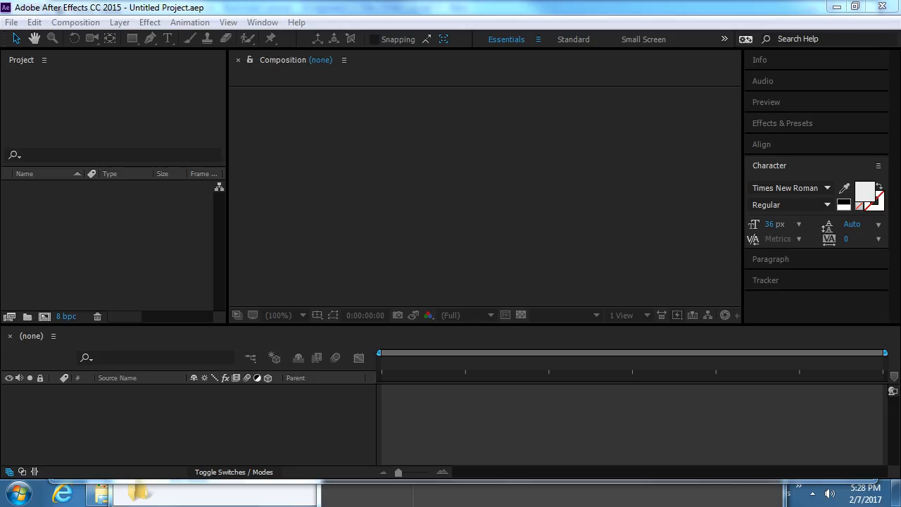
# Check the rendered title frames in Cinema 4D's Picture Viewer, return to After Effects and close its Start window
pyautogui.click(164, 228)
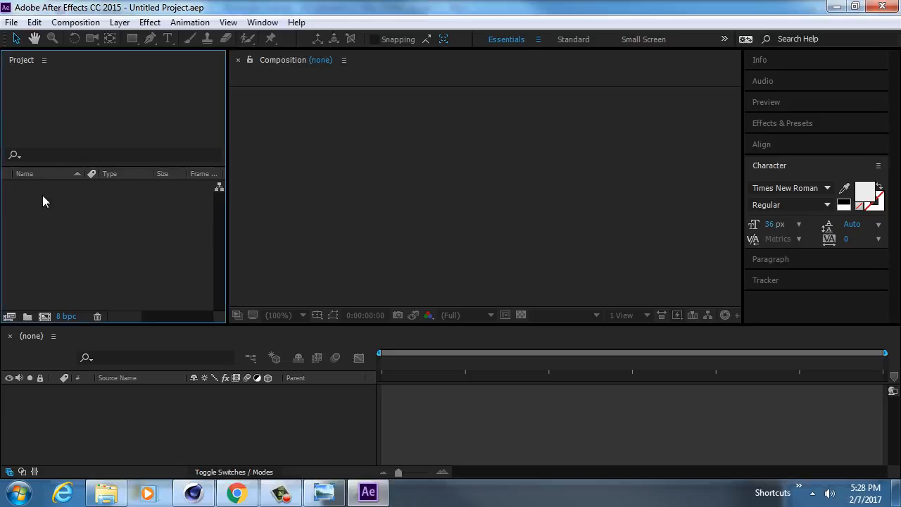
pyautogui.click(193, 491)
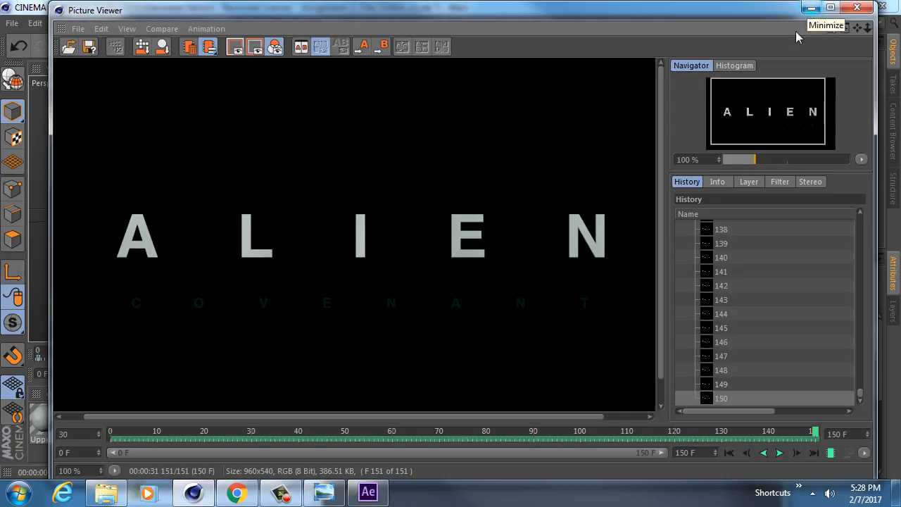
pyautogui.click(368, 491)
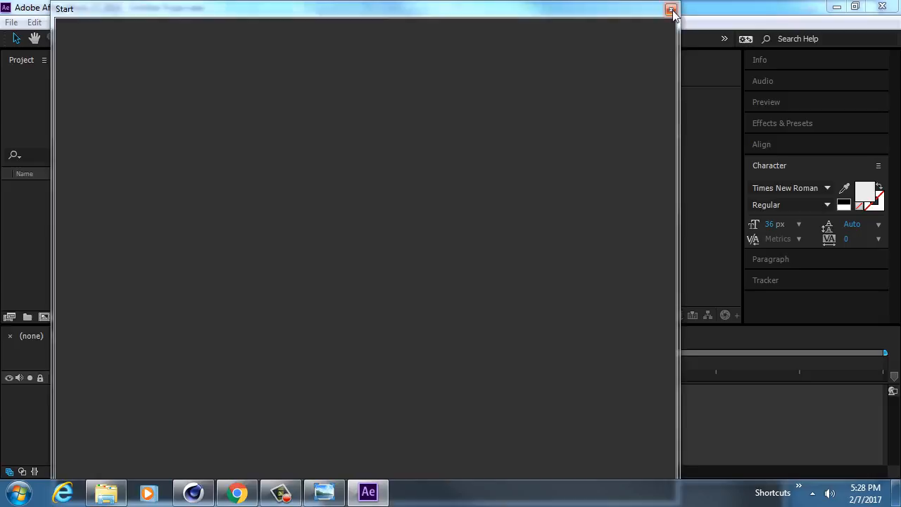
pyautogui.click(672, 11)
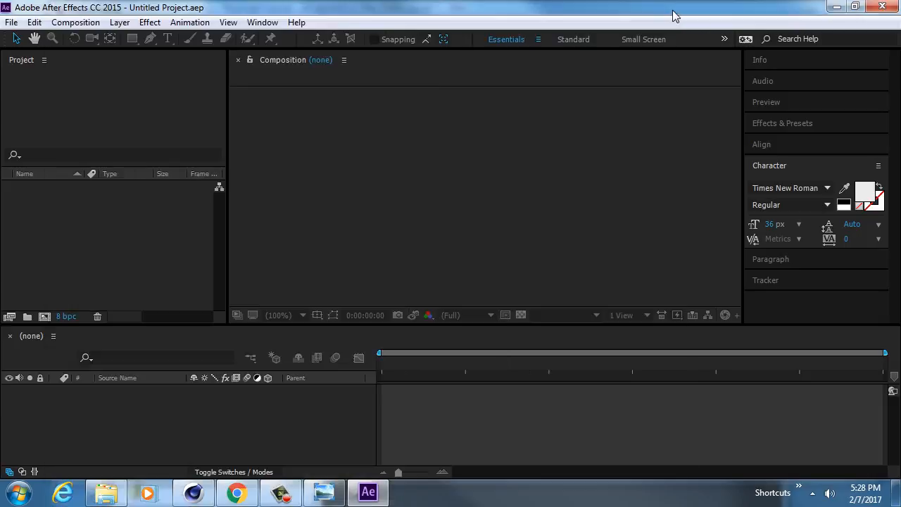
# Import the rendered title frames from Render_Sequence as a TIFF sequence with the alpha interpreted as Straight - Unmatted
pyautogui.doubleClick(69, 214)
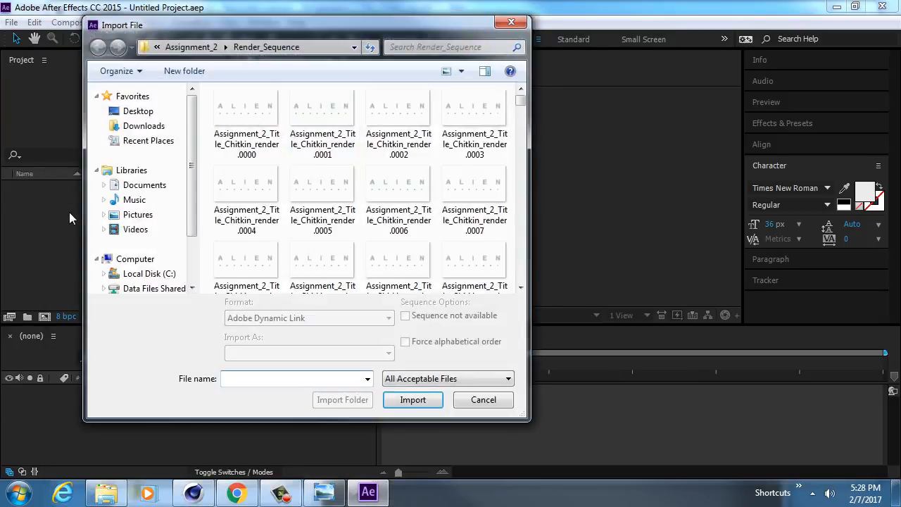
pyautogui.click(247, 114)
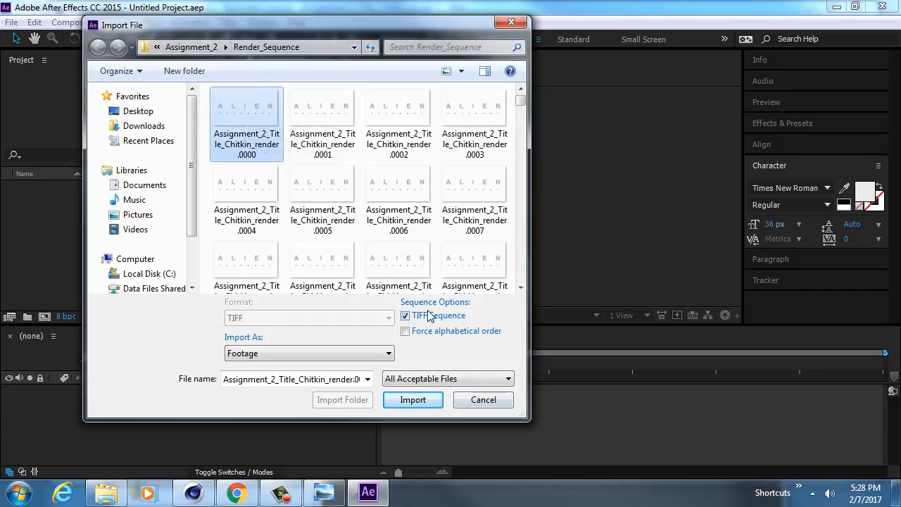
pyautogui.click(413, 400)
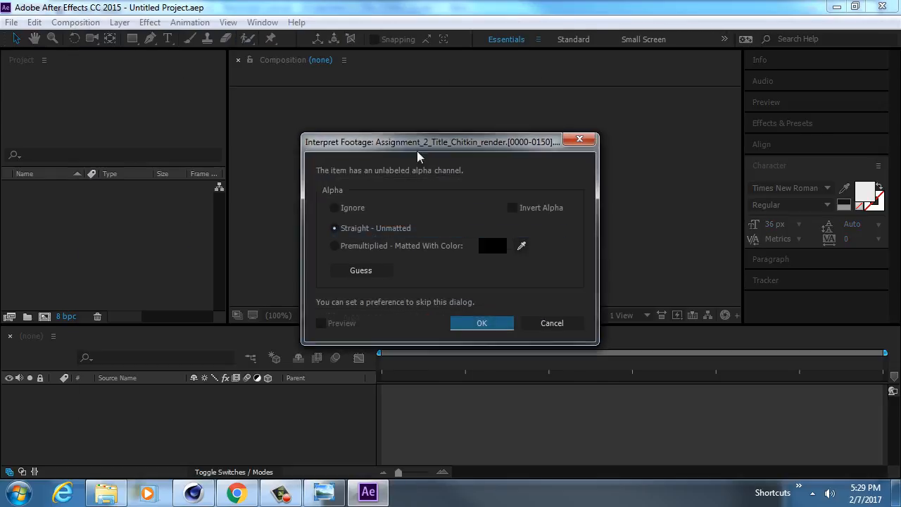
pyautogui.moveTo(417, 93); pyautogui.dragTo(409, 78)
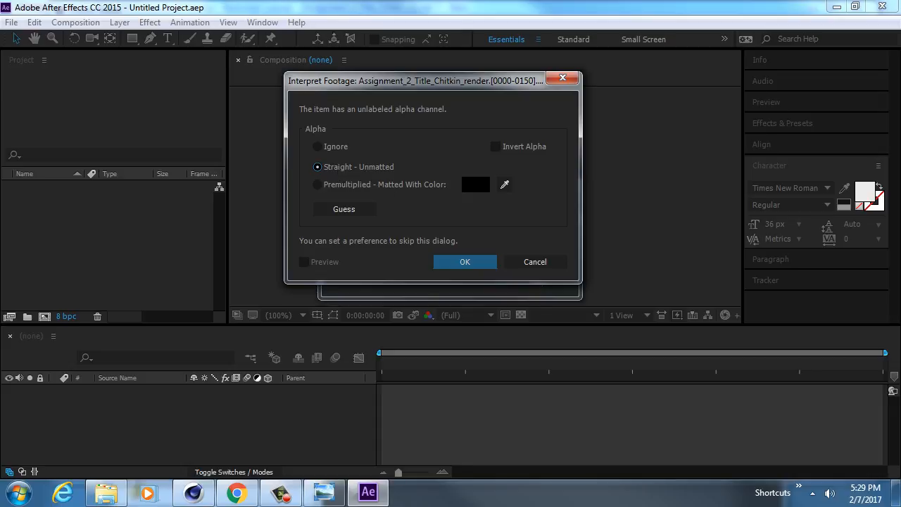
pyautogui.click(459, 262)
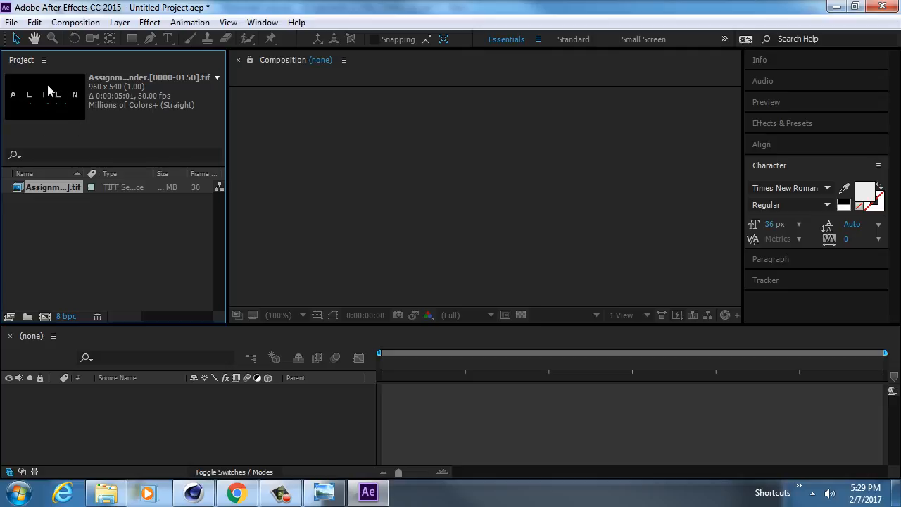
# Create a composition from the imported TIFF sequence and scrub its timeline to 0:00:00:02
pyautogui.moveTo(45, 183); pyautogui.dragTo(49, 318)
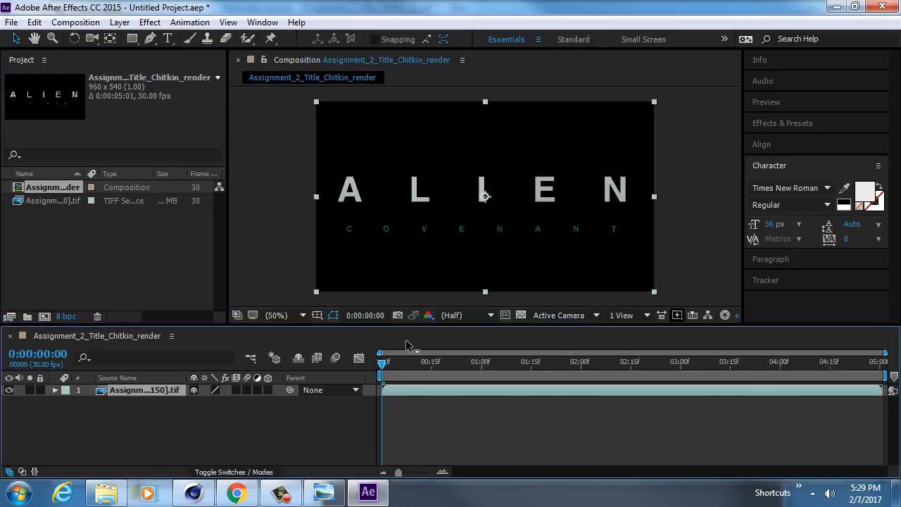
pyautogui.moveTo(395, 375); pyautogui.dragTo(345, 371)
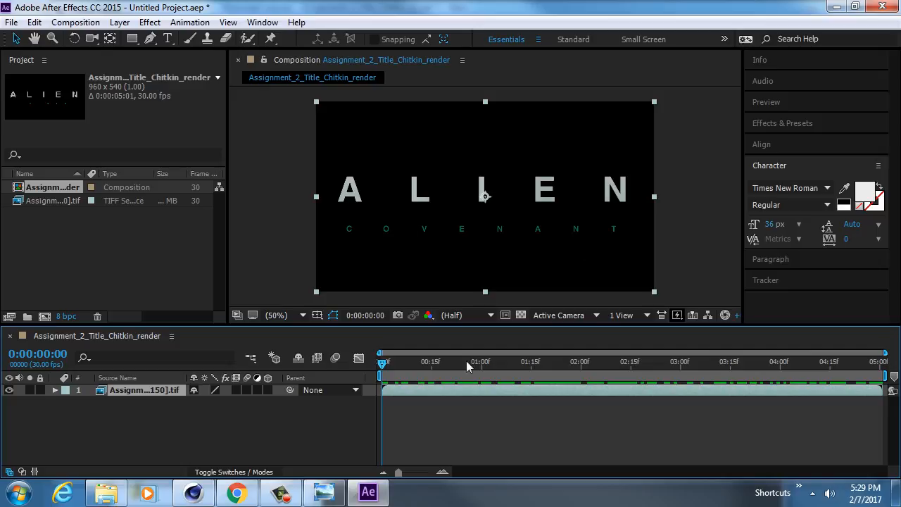
pyautogui.moveTo(382, 362)
pyautogui.mouseDown()
pyautogui.moveTo(556, 362)
pyautogui.moveTo(388, 362)
pyautogui.mouseUp()
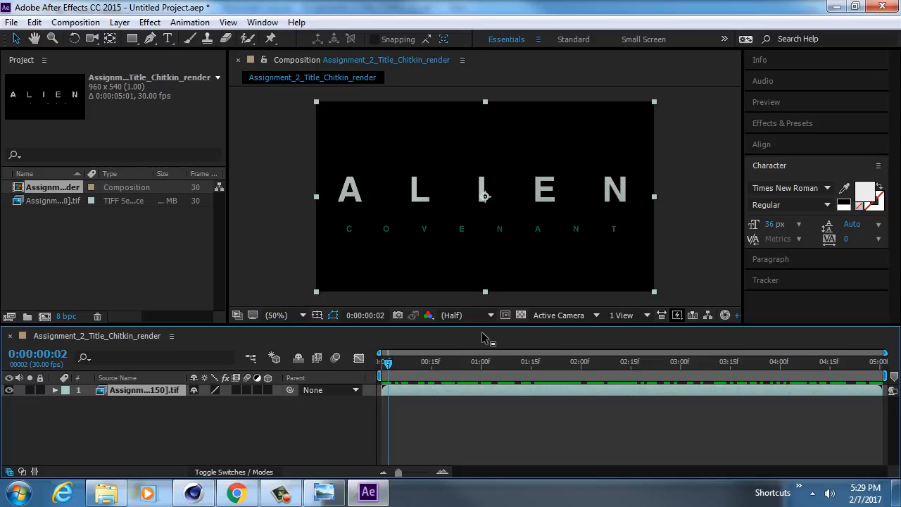
# Switch to Cinema 4D and examine the rendered title frame in the Picture Viewer
pyautogui.click(201, 494)
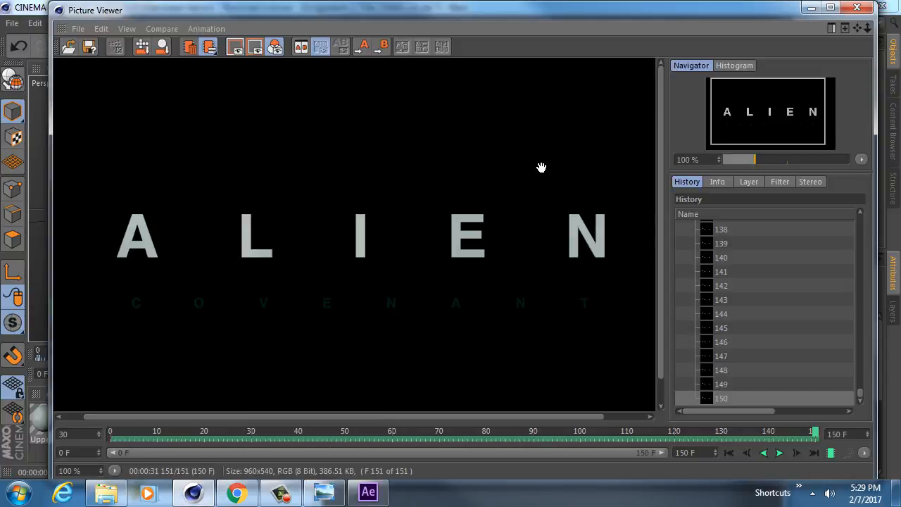
pyautogui.rightClick(386, 135)
pyautogui.click(414, 173)
pyautogui.rightClick(400, 125)
pyautogui.click(427, 138)
pyautogui.rightClick(426, 138)
pyautogui.click(426, 138)
# Return to After Effects and view the title composition against the transparency grid, turning the grid off again after checking
pyautogui.click(369, 497)
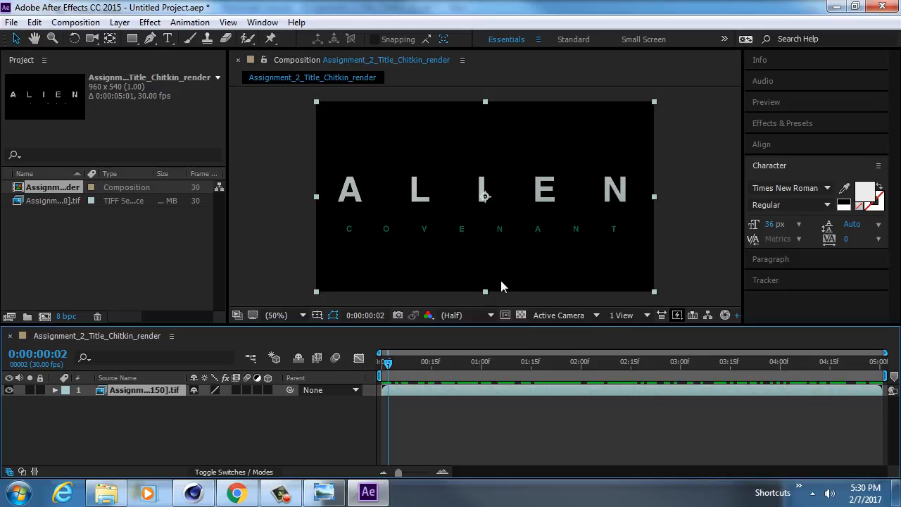
pyautogui.click(521, 315)
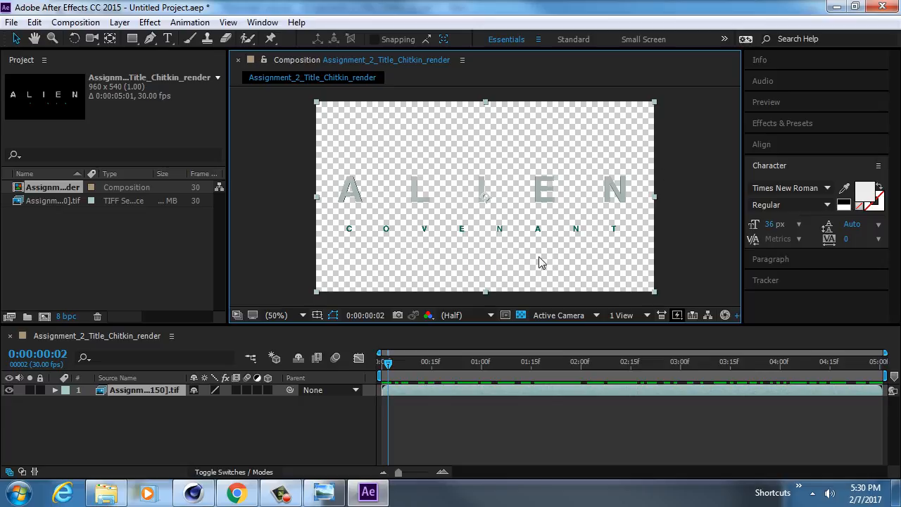
pyautogui.click(521, 316)
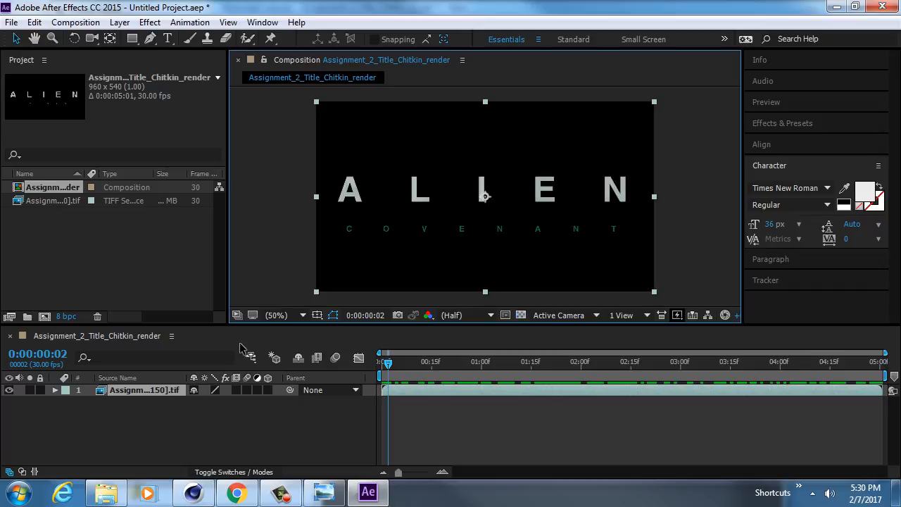
# Check the title composition's settings and its background colour, keeping the background black
pyautogui.click(117, 336)
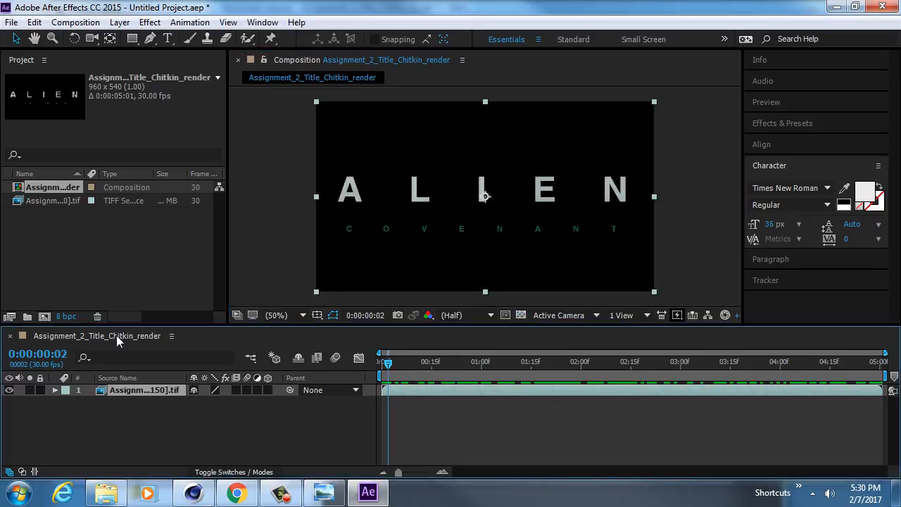
pyautogui.click(87, 22)
pyautogui.click(113, 60)
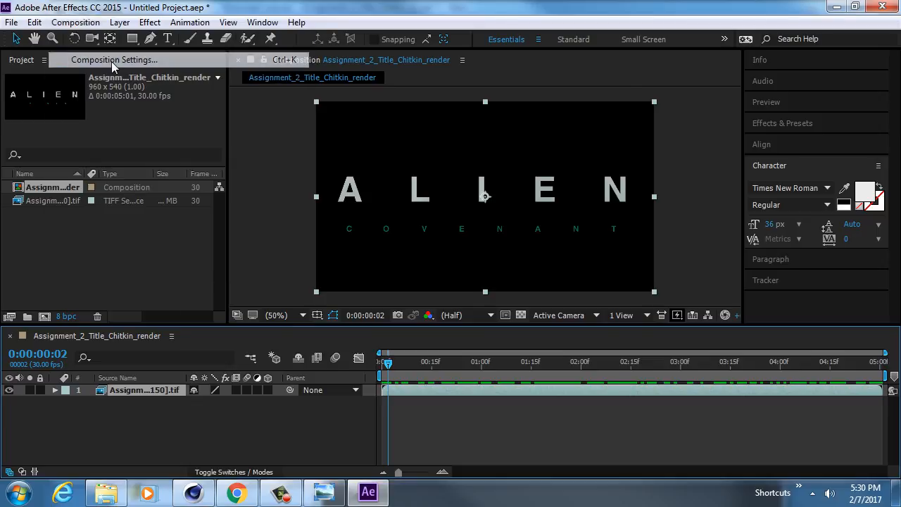
pyautogui.click(374, 335)
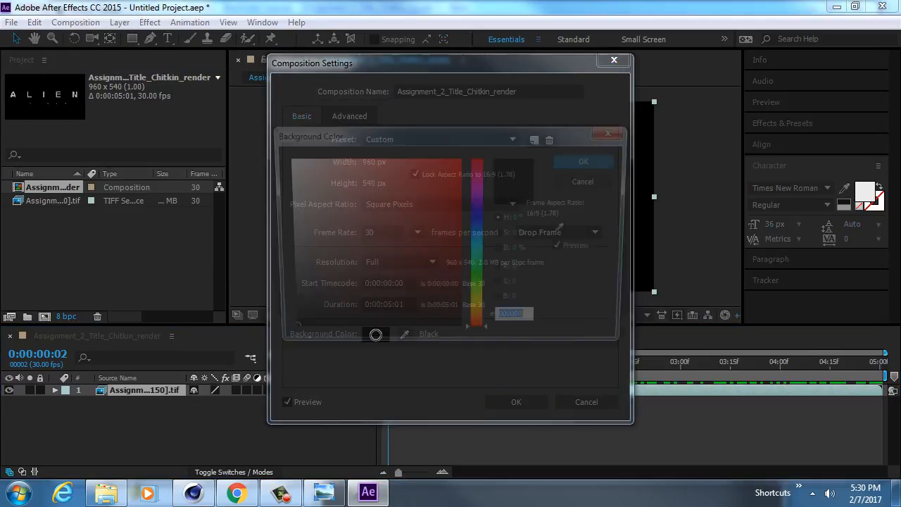
pyautogui.click(610, 182)
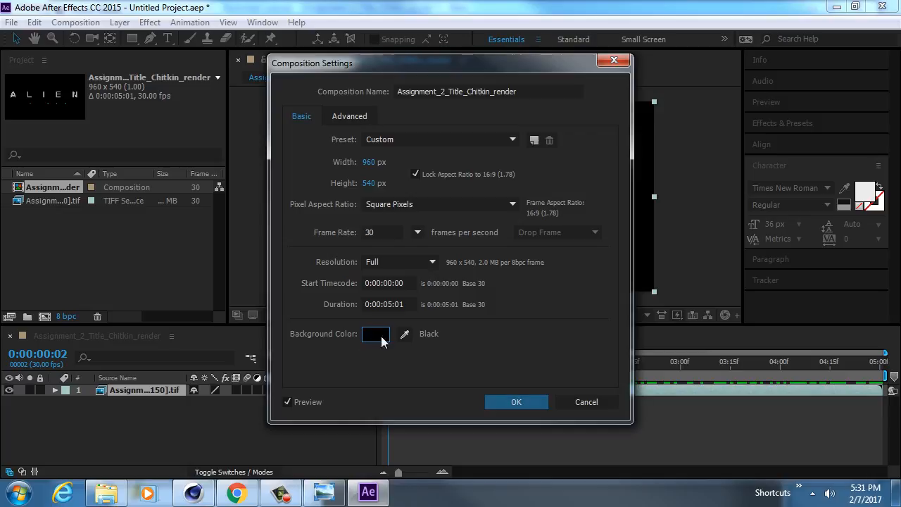
pyautogui.click(515, 401)
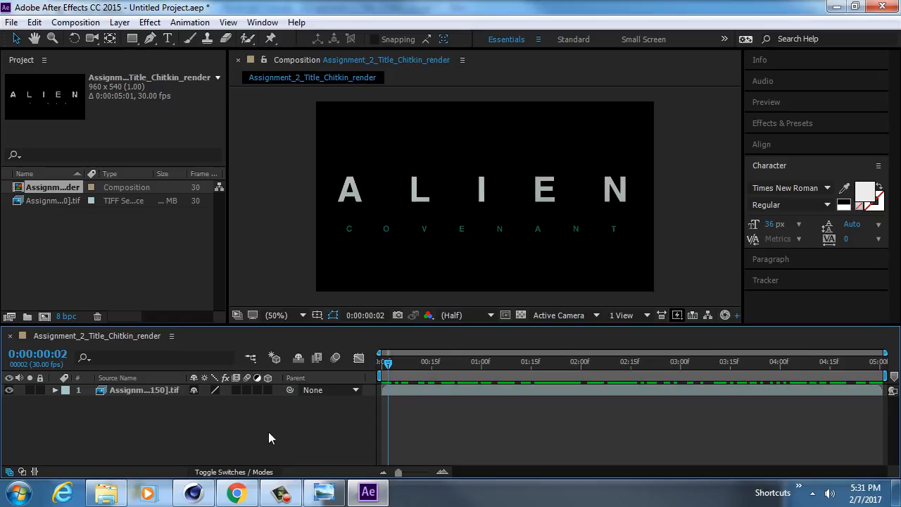
# Switch to Windows Photo Viewer to examine the Alien_Covenant_ref image, and return to After Effects
pyautogui.click(241, 500)
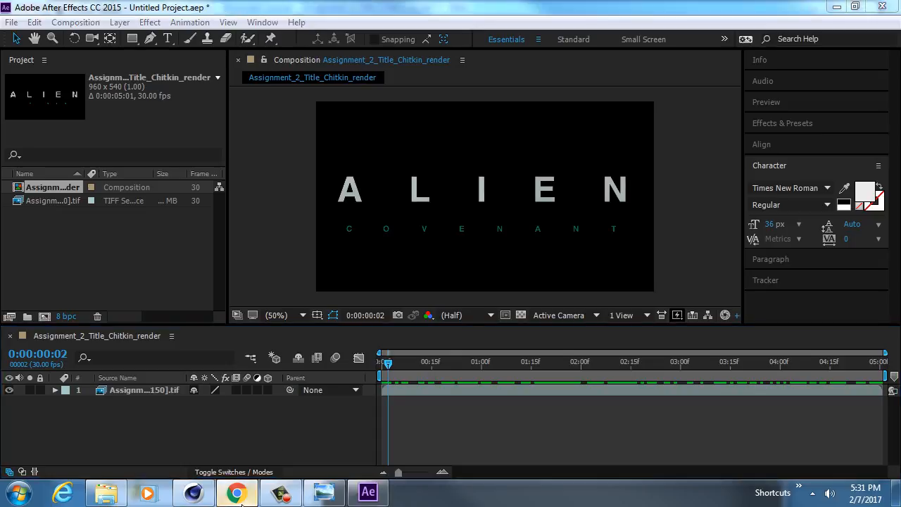
pyautogui.click(324, 492)
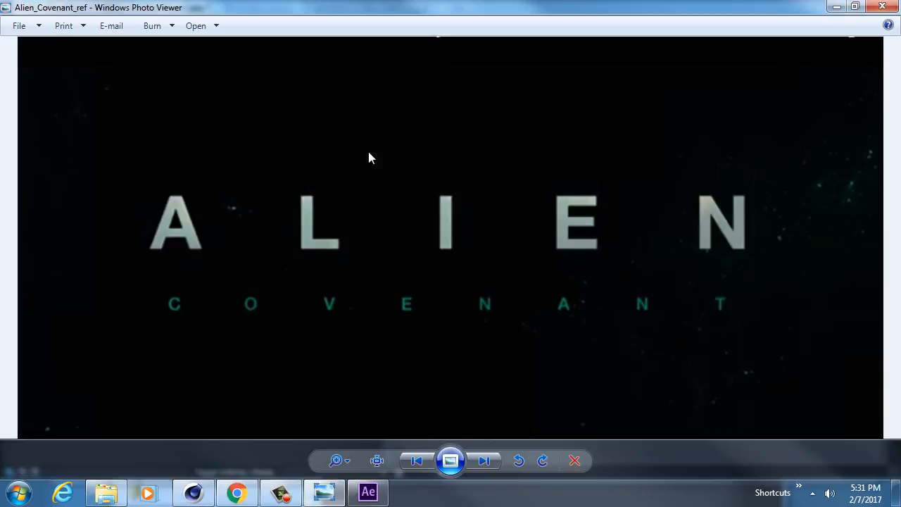
pyautogui.click(368, 491)
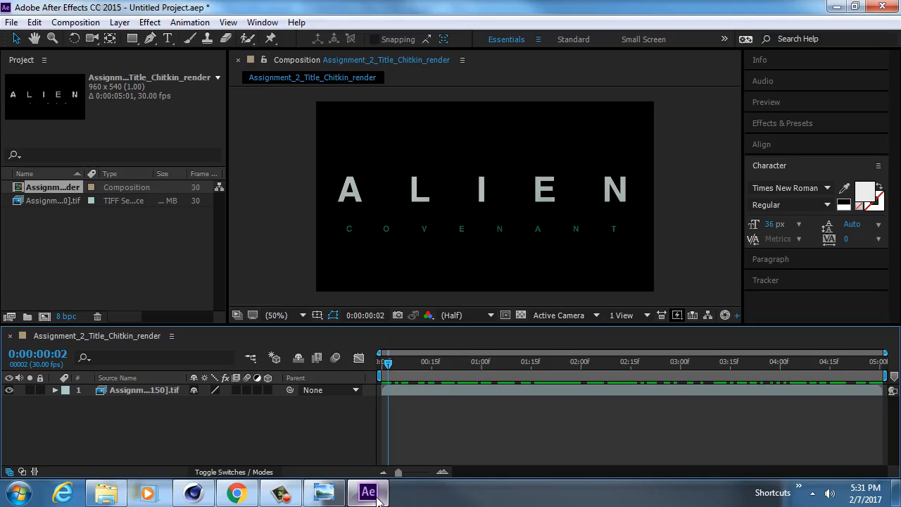
# Import splatter_texture from the tex folder of Assignment_2 as footage and widen the project list's Name column
pyautogui.doubleClick(36, 216)
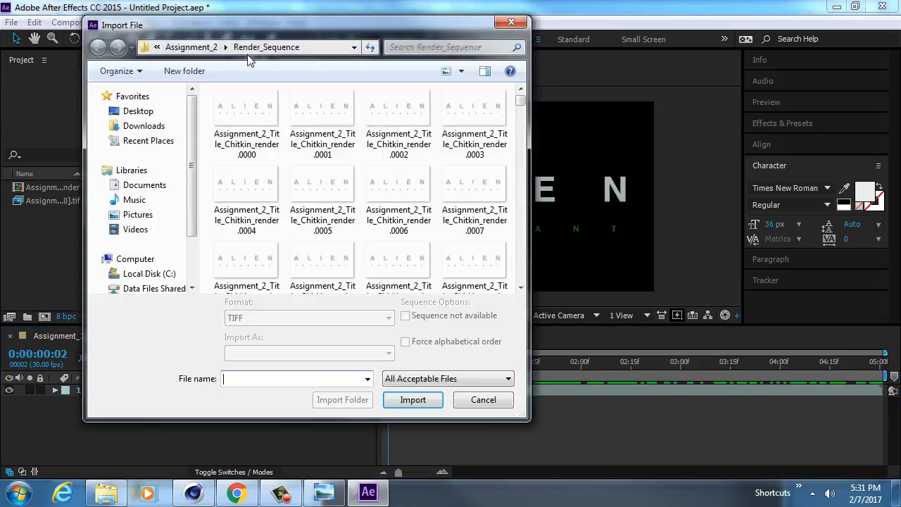
pyautogui.click(191, 47)
pyautogui.doubleClick(242, 142)
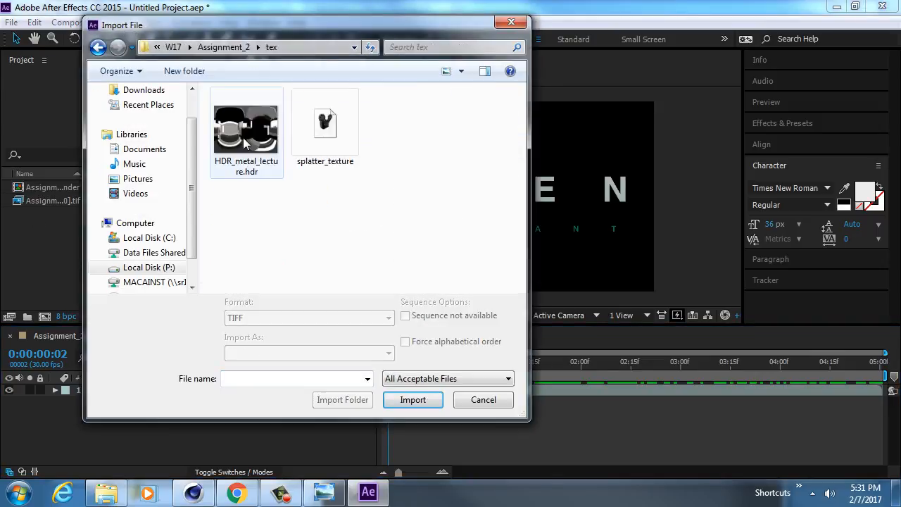
pyautogui.click(317, 148)
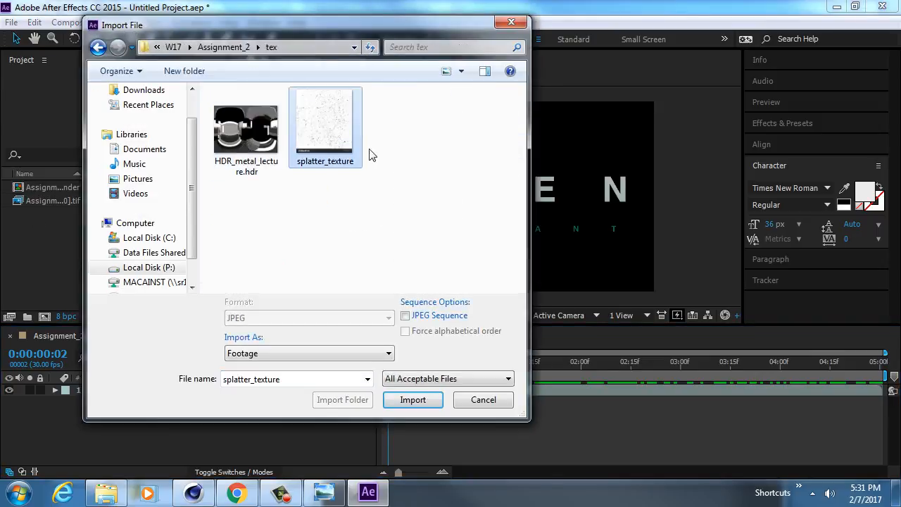
pyautogui.click(408, 402)
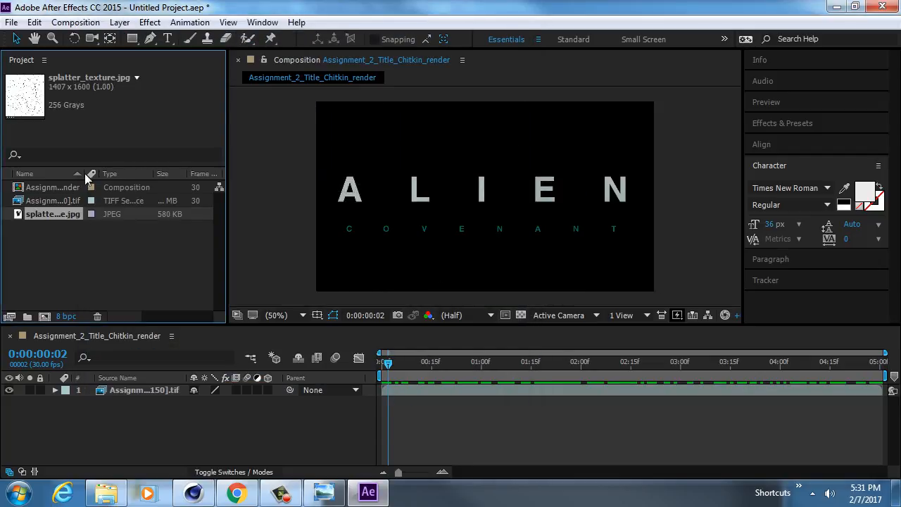
pyautogui.moveTo(84, 173); pyautogui.dragTo(127, 173)
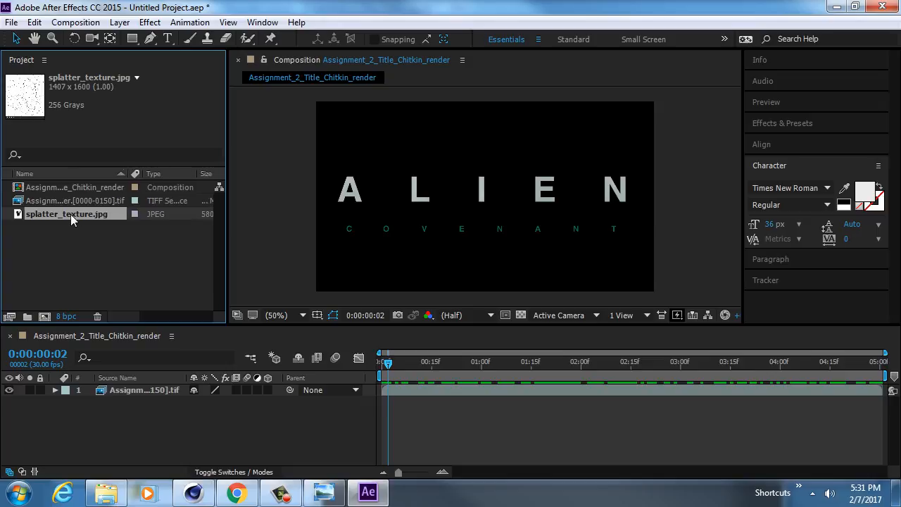
# Add splatter_texture.jpg beneath the title sequence in the composition and scale it to 69%
pyautogui.moveTo(70, 214); pyautogui.dragTo(138, 416)
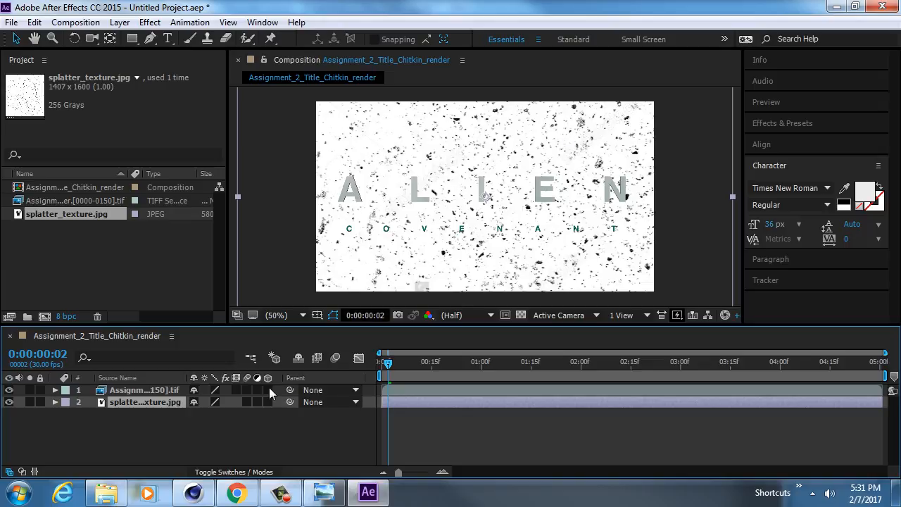
pyautogui.press('s')
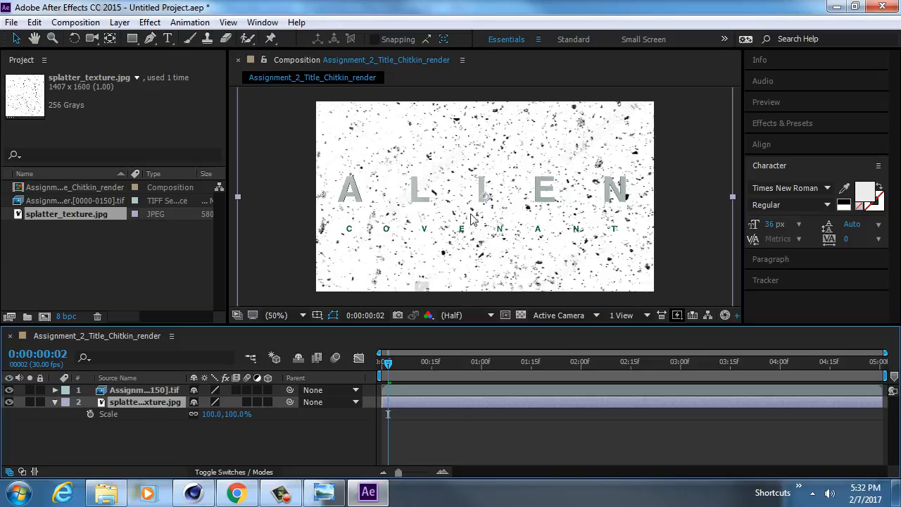
pyautogui.scroll(-2, 446, 204)
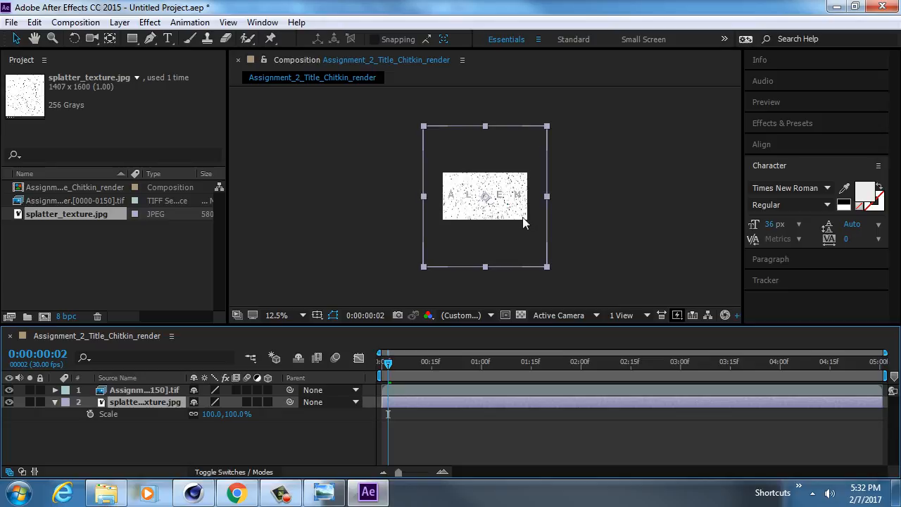
pyautogui.press('.')
pyautogui.moveTo(205, 414)
pyautogui.mouseDown()
pyautogui.moveTo(190, 414)
pyautogui.moveTo(200, 414)
pyautogui.mouseUp()
pyautogui.press('.')
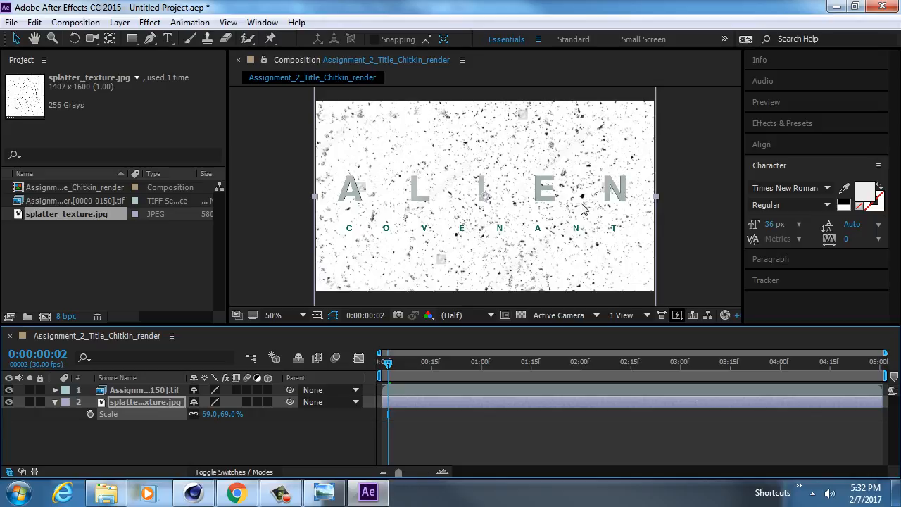
# Examine the star specks around the letter N in the Alien_Covenant_ref image, and return to After Effects
pyautogui.click(334, 497)
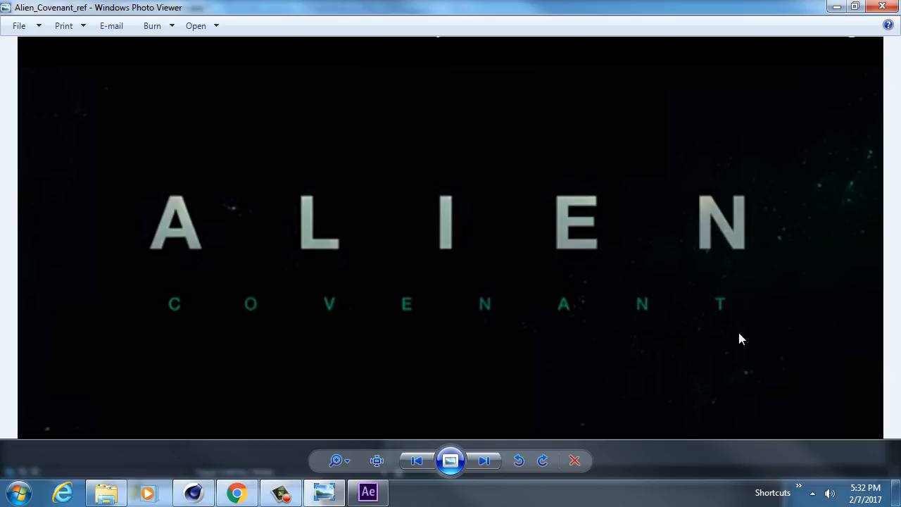
pyautogui.scroll(4, 856, 192)
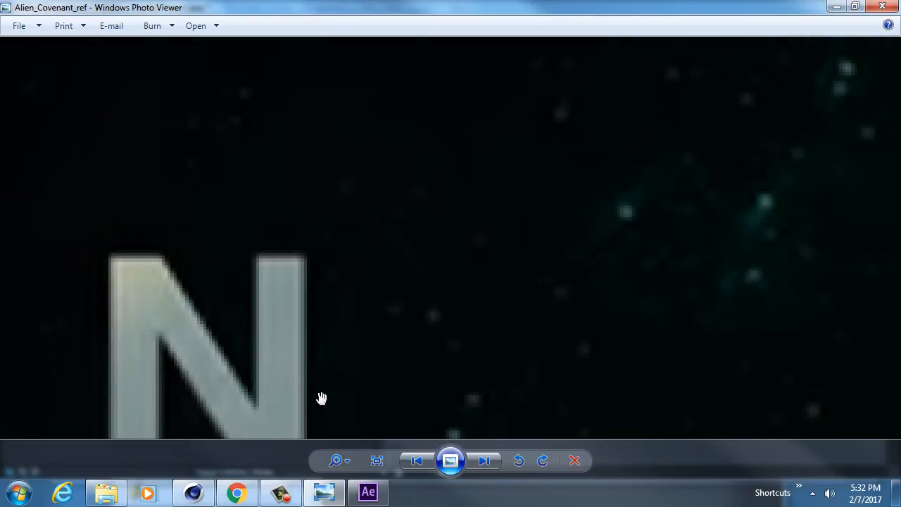
pyautogui.click(364, 500)
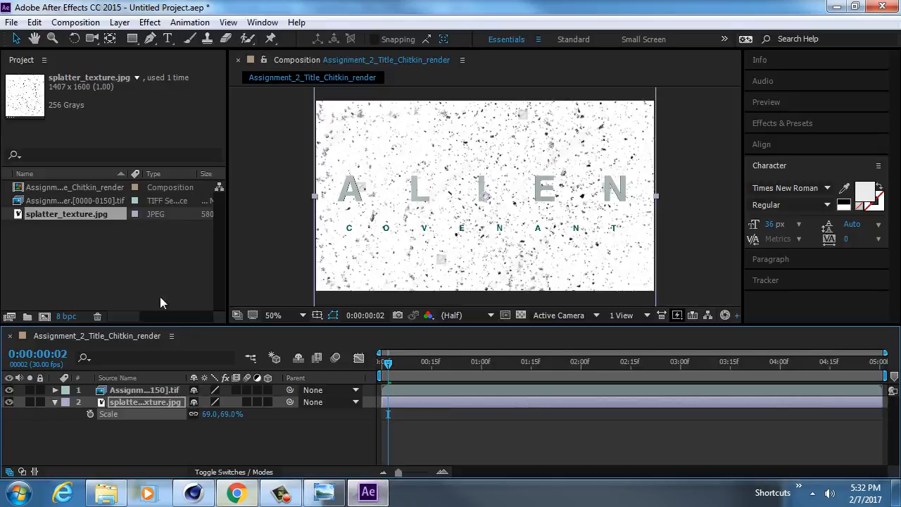
# Create a 960 x 540 px solid layer with the RGB colour 8, 104, 83
pyautogui.click(121, 249)
pyautogui.click(124, 430)
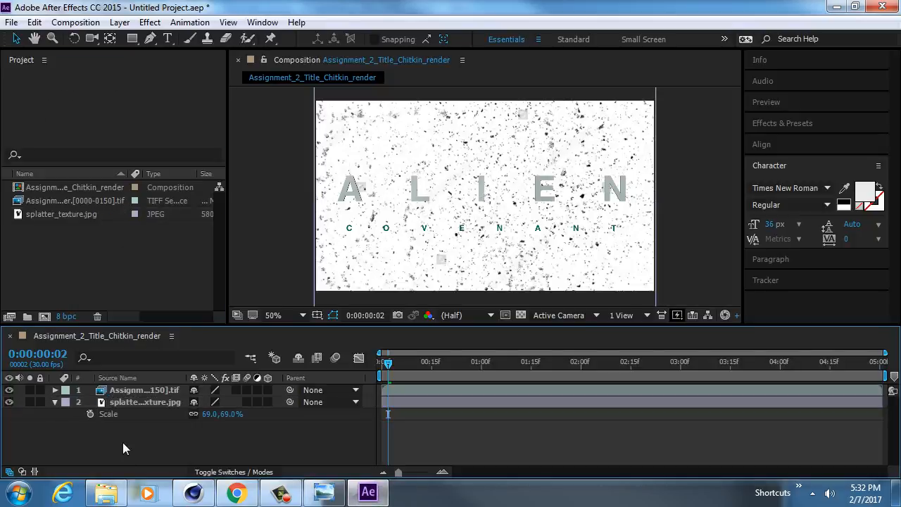
pyautogui.hotkey('ctrl', 'y')
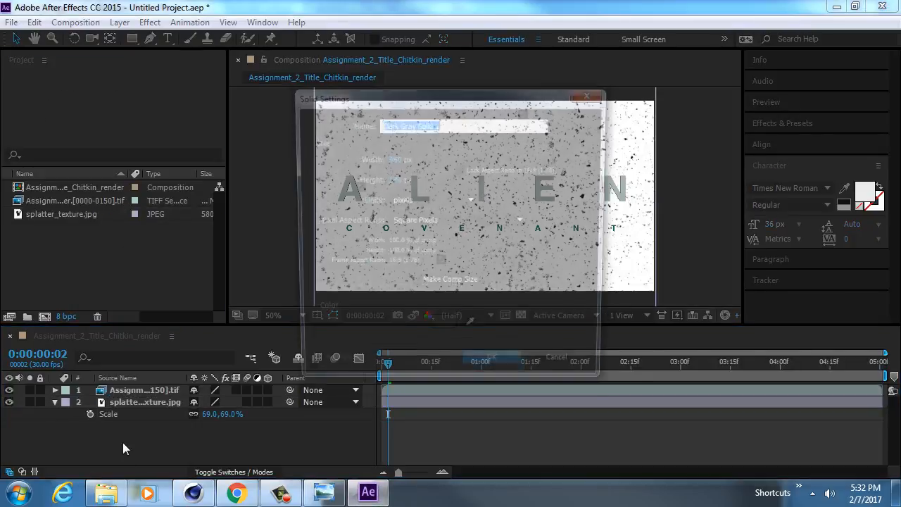
pyautogui.click(443, 332)
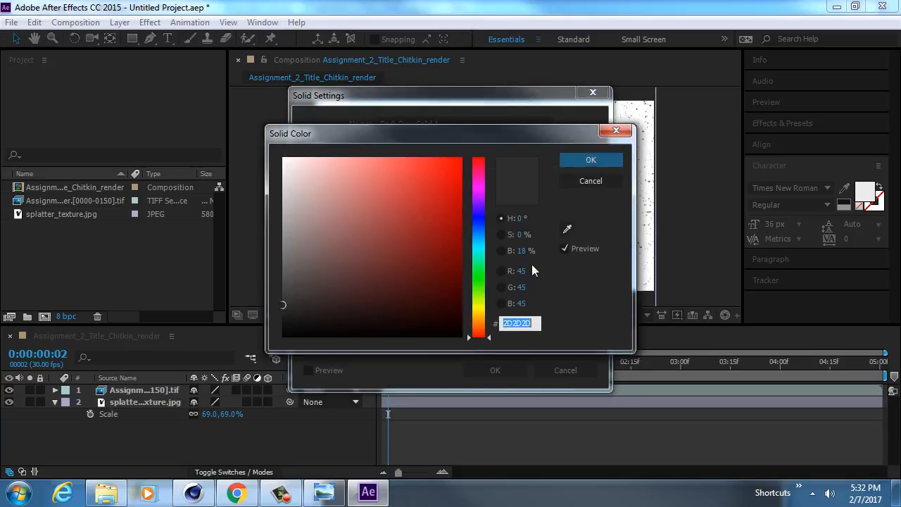
pyautogui.click(529, 271)
pyautogui.write('8')
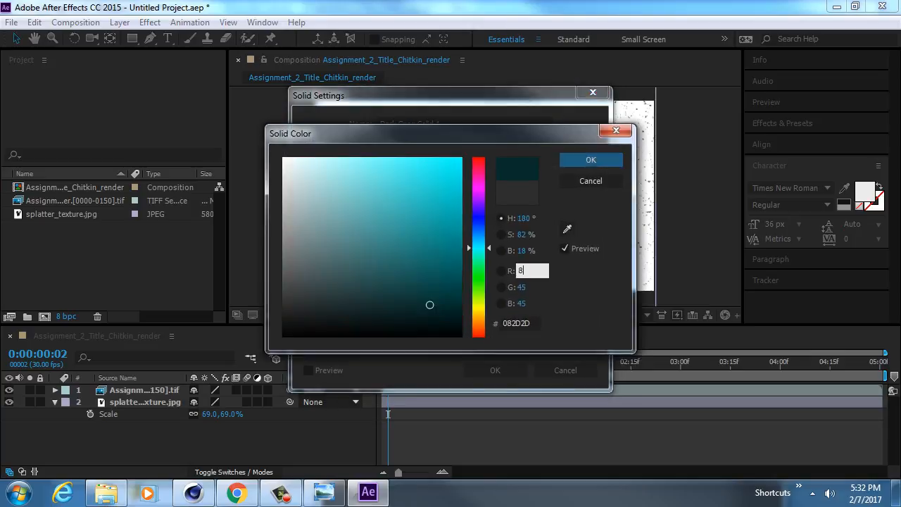
pyautogui.press('Tab')
pyautogui.write('104')
pyautogui.press('Tab')
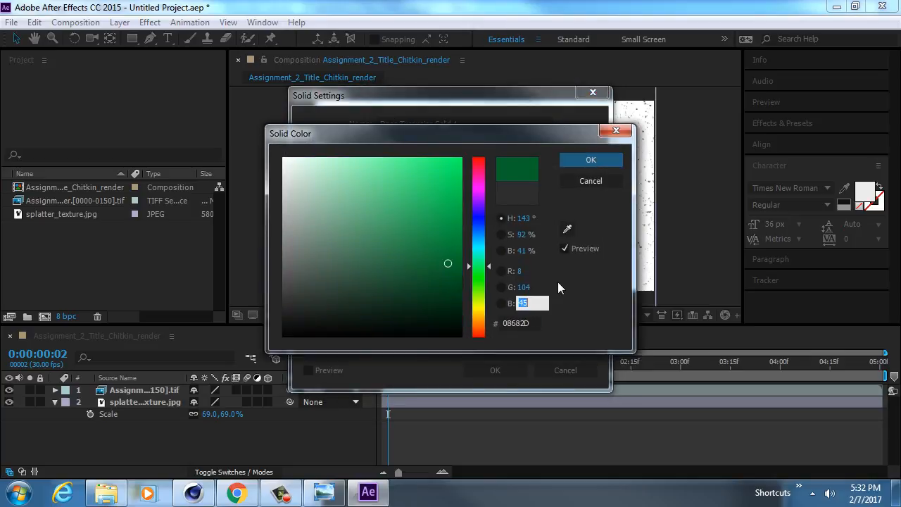
pyautogui.write('83')
pyautogui.click(590, 160)
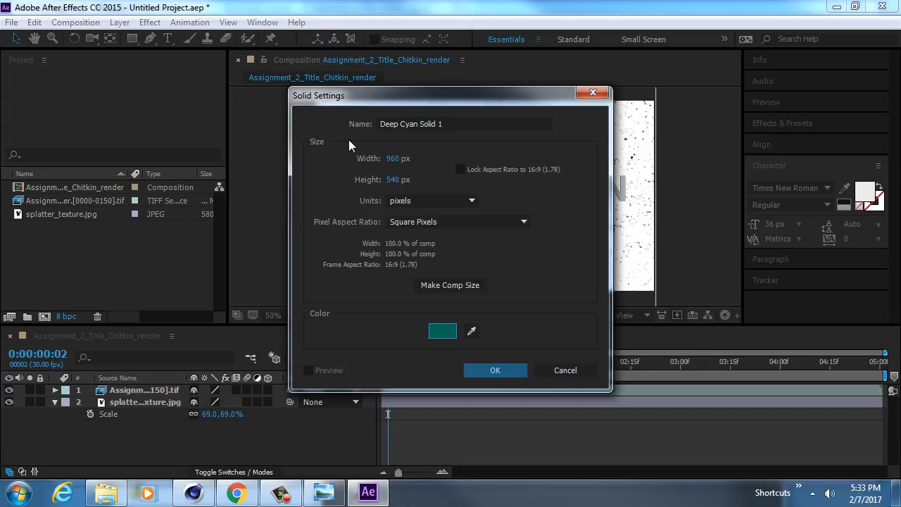
pyautogui.click(502, 370)
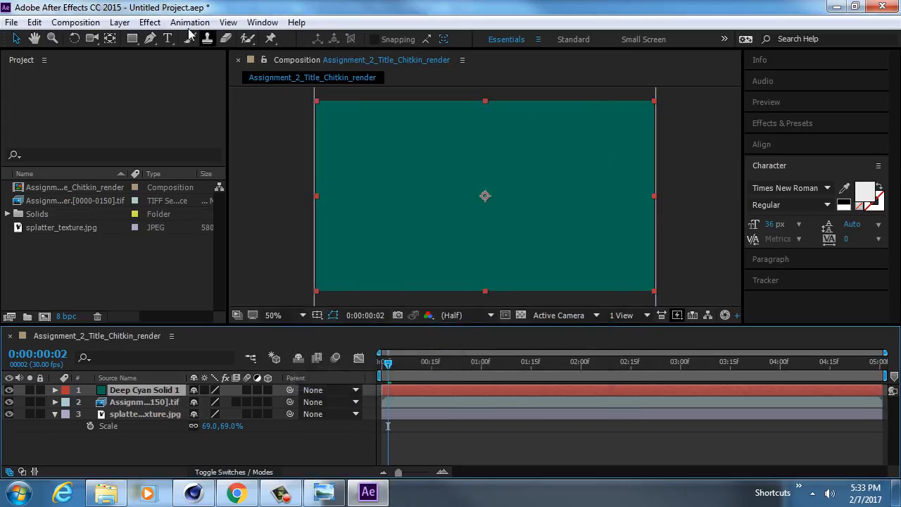
pyautogui.click(120, 22)
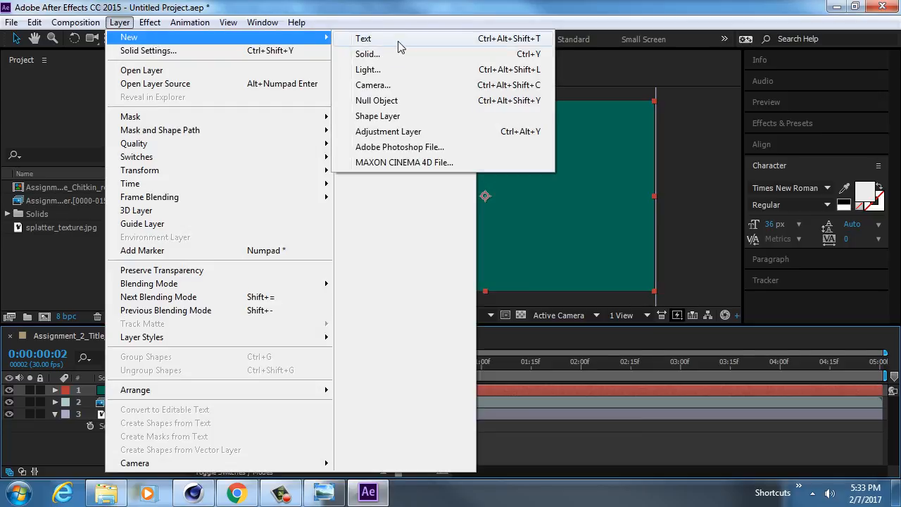
pyautogui.click(602, 7)
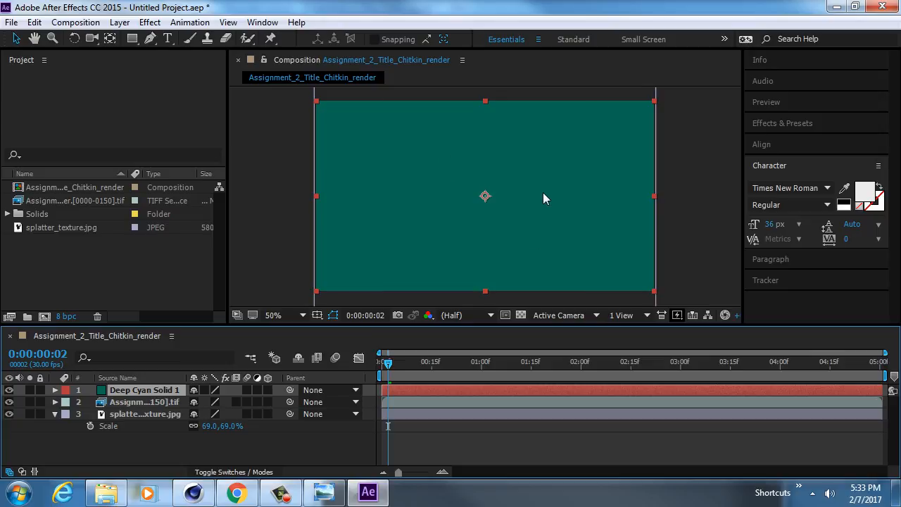
# Move the splatter texture layer to the top of the layer stack, above the green solid
pyautogui.click(147, 414)
pyautogui.moveTo(151, 414); pyautogui.dragTo(157, 392)
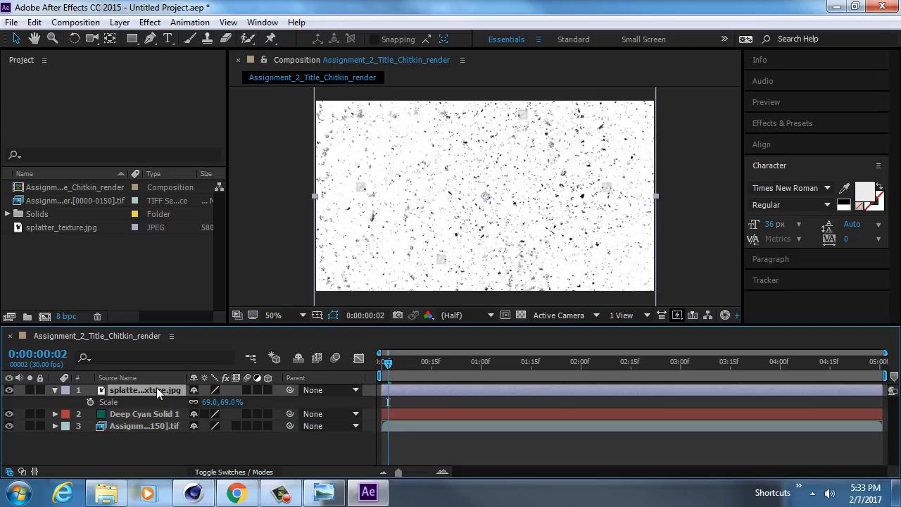
# Switch the timeline from source names to layer names and show the Modes column
pyautogui.rightClick(162, 375)
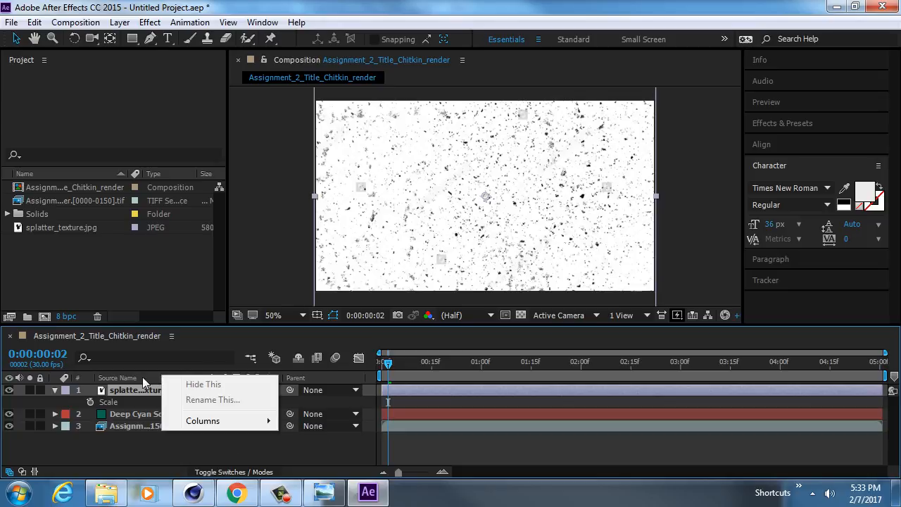
pyautogui.click(142, 377)
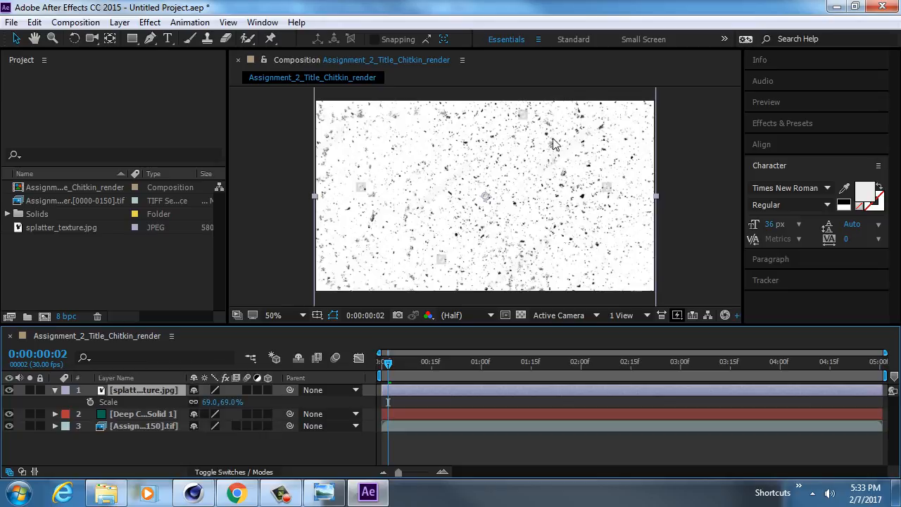
pyautogui.rightClick(141, 375)
pyautogui.moveTo(235, 426)
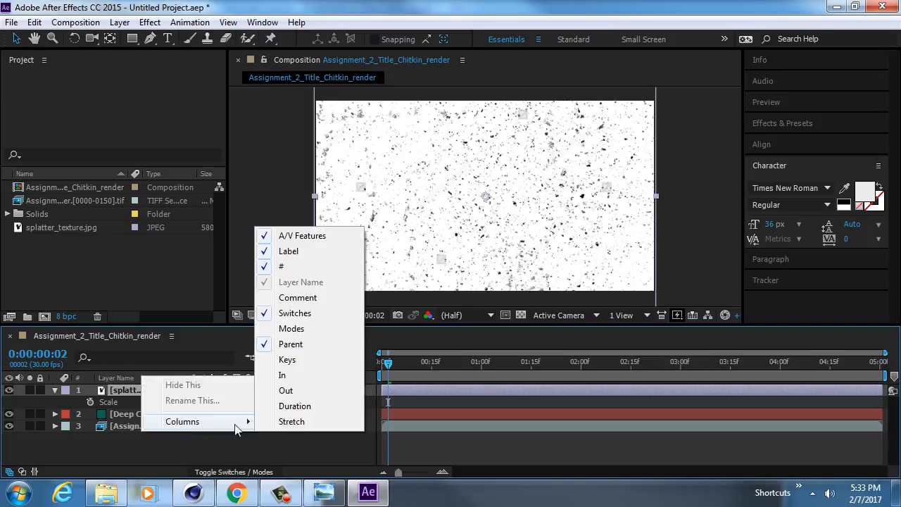
pyautogui.click(314, 332)
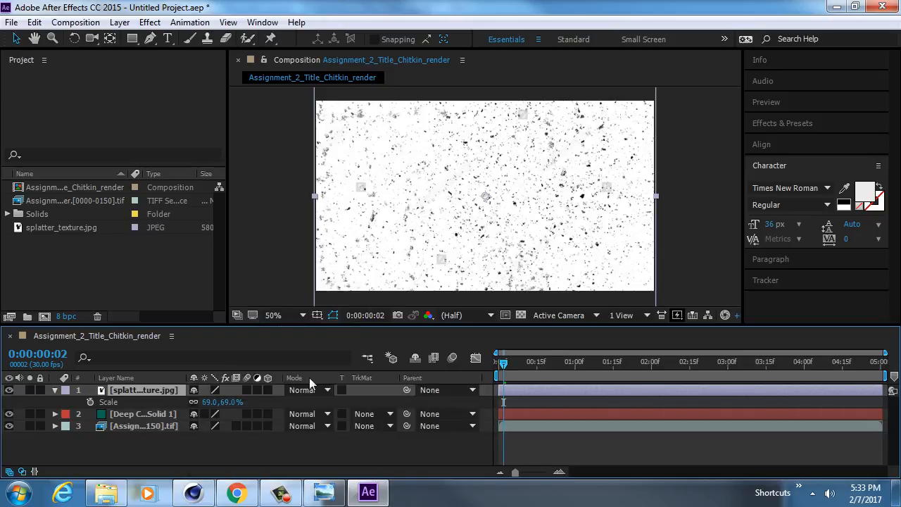
pyautogui.rightClick(141, 375)
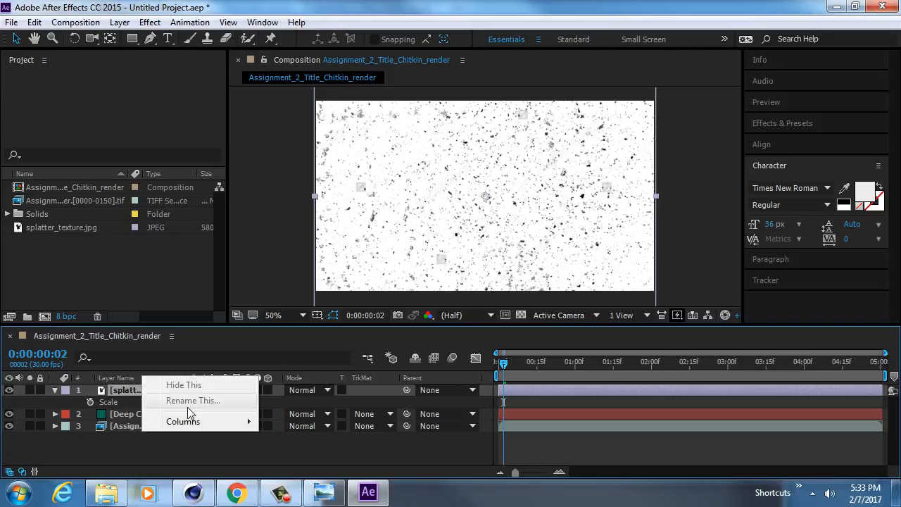
pyautogui.click(146, 378)
pyautogui.click(147, 378)
pyautogui.rightClick(148, 378)
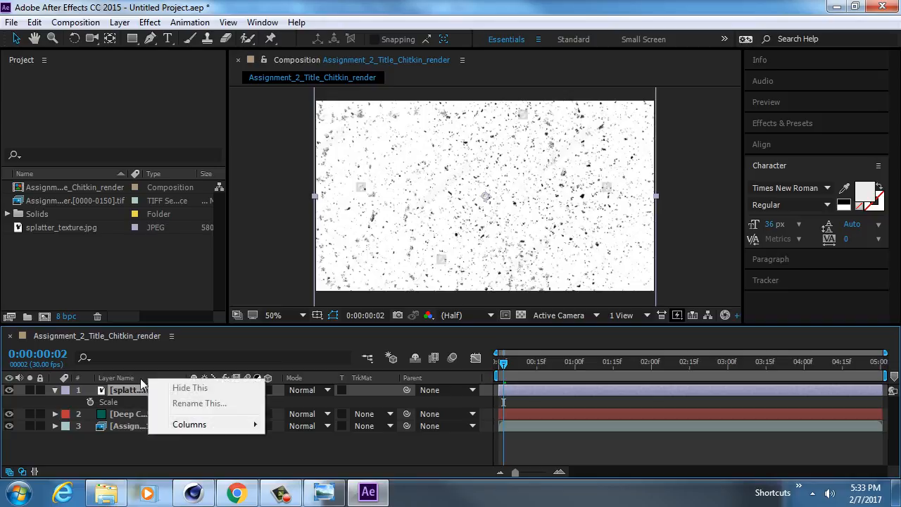
pyautogui.moveTo(189, 428)
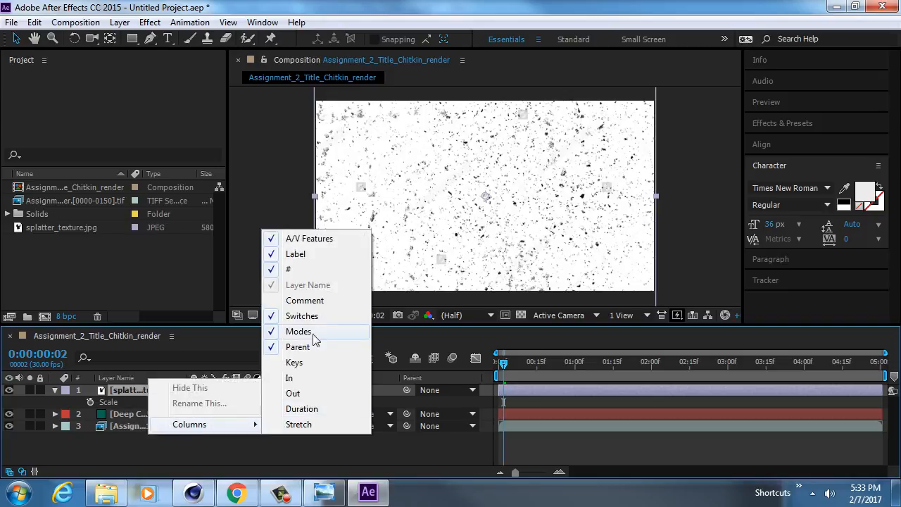
pyautogui.click(214, 454)
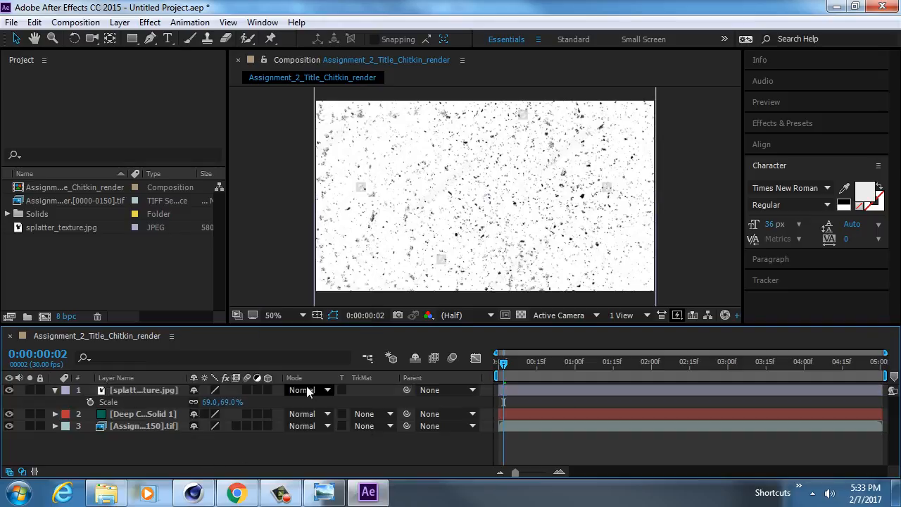
# Cycle the splatter texture layer through the blending modes until it is set to Subtract
pyautogui.click(175, 394)
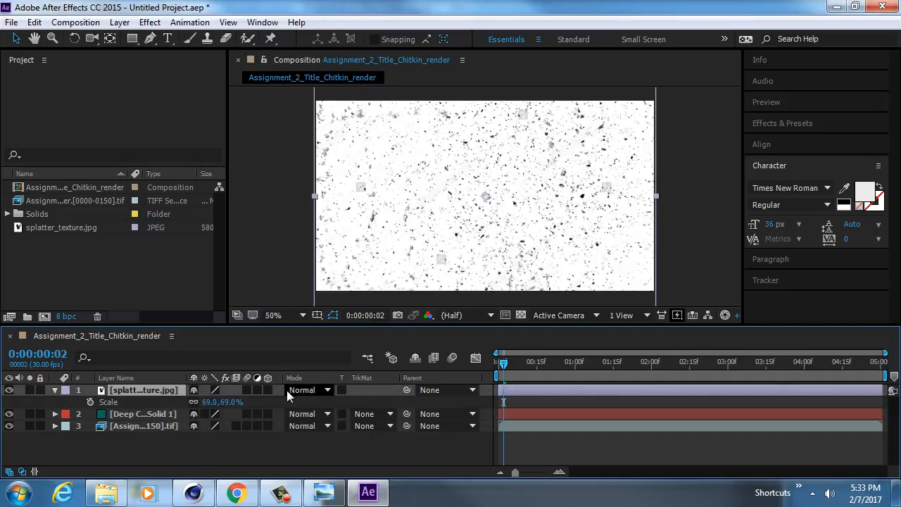
pyautogui.click(308, 389)
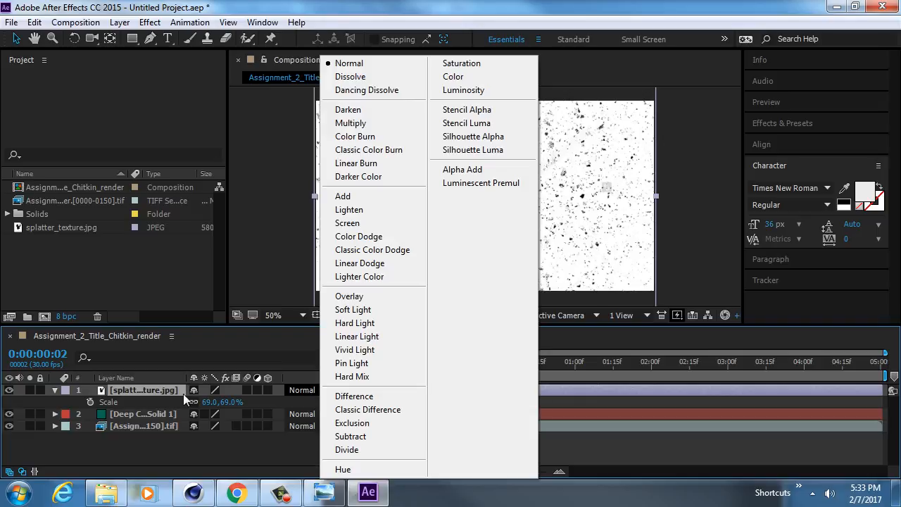
pyautogui.click(243, 391)
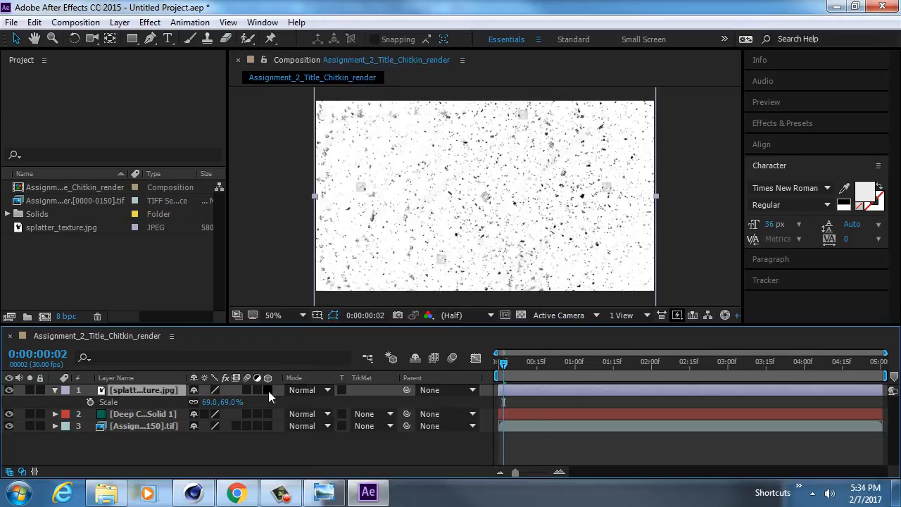
pyautogui.hotkey('shift', '=')
pyautogui.hotkey('shift', '=')
pyautogui.hotkey('shift', '=')
pyautogui.hotkey('shift', '=')
pyautogui.hotkey('shift', '=')
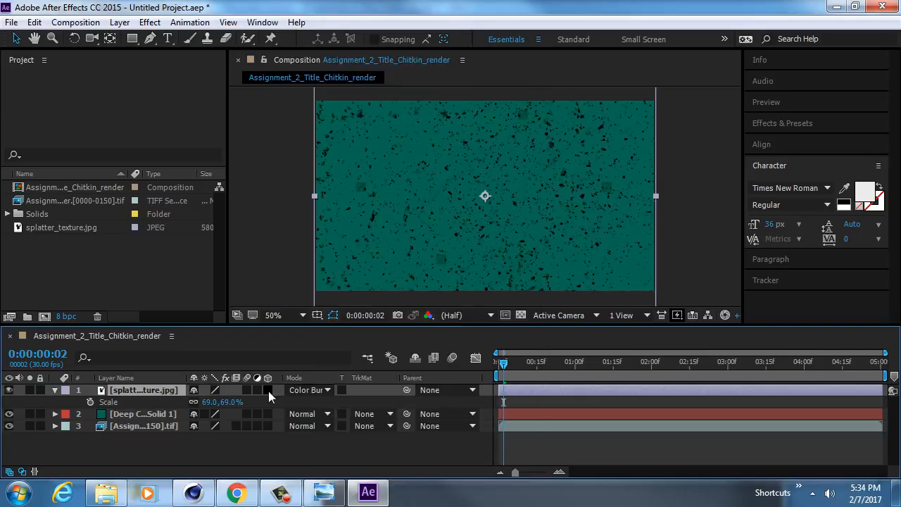
pyautogui.hotkey('shift', '=')
pyautogui.hotkey('shift', '=')
pyautogui.hotkey('shift', '=')
pyautogui.hotkey('shift', '=')
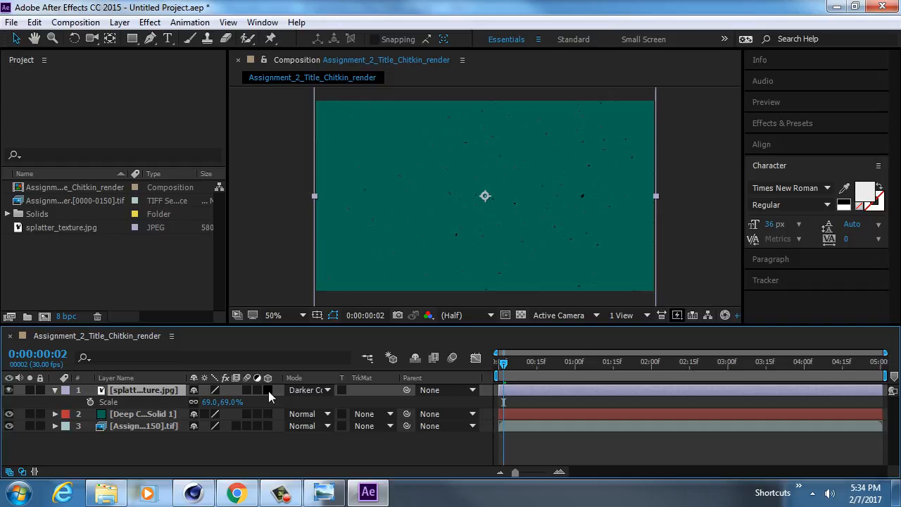
pyautogui.hotkey('shift', '=')
pyautogui.hotkey('shift', '=')
pyautogui.hotkey('shift', '=')
pyautogui.hotkey('shift', '=')
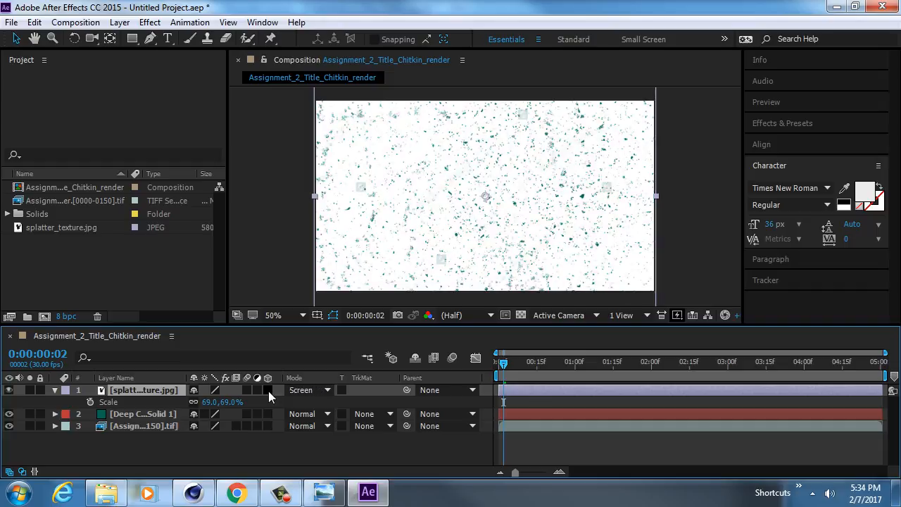
pyautogui.hotkey('shift', '=')
pyautogui.hotkey('shift', '=')
pyautogui.hotkey('shift', '=')
pyautogui.hotkey('shift', '=')
pyautogui.hotkey('shift', '=')
pyautogui.hotkey('shift', '=')
pyautogui.hotkey('shift', '=')
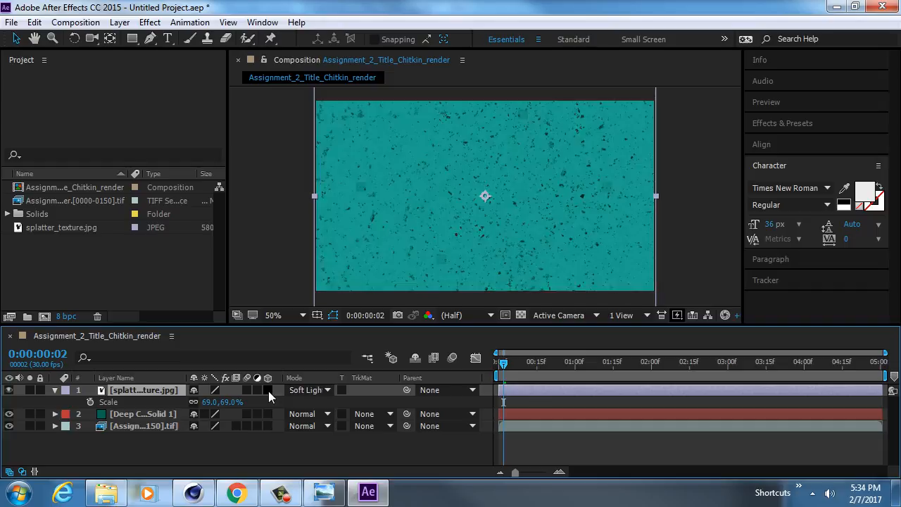
pyautogui.hotkey('shift', '=')
pyautogui.hotkey('shift', '=')
pyautogui.hotkey('shift', '=')
pyautogui.hotkey('shift', '=')
pyautogui.hotkey('shift', '=')
pyautogui.hotkey('shift', '=')
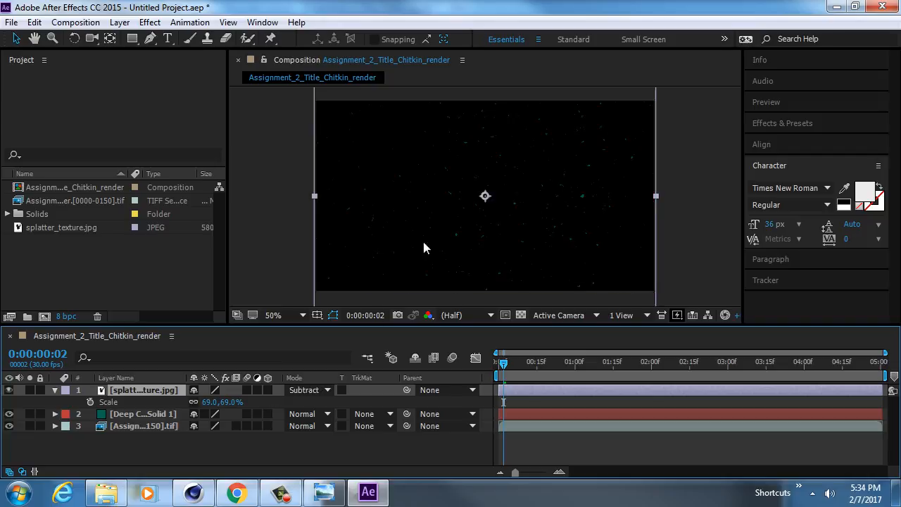
# Show the composition at 100% and enlarge its viewer by shrinking the Project, Timeline and Character panel areas
pyautogui.scroll(1, 580, 184)
pyautogui.moveTo(602, 173); pyautogui.dragTo(505, 163)
pyautogui.press('v')
pyautogui.scroll(-4, 434, 218)
pyautogui.scroll(2, 428, 213)
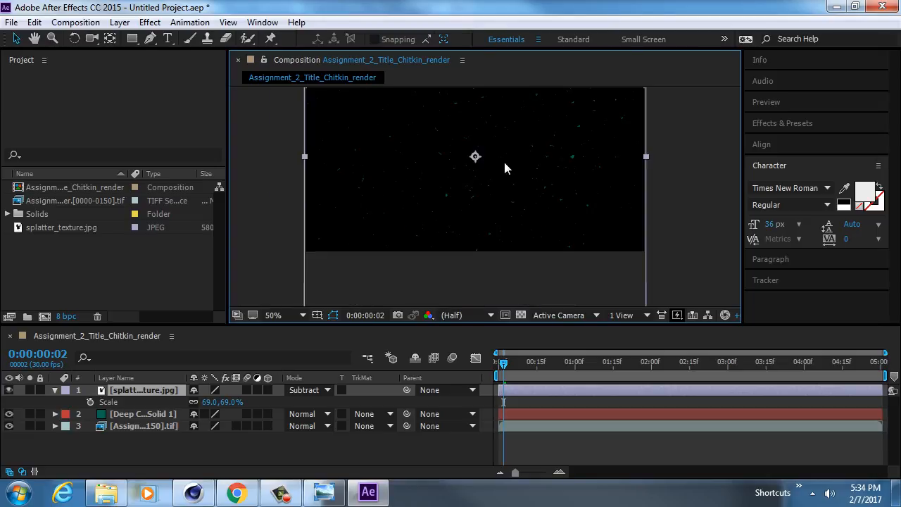
pyautogui.press('/')
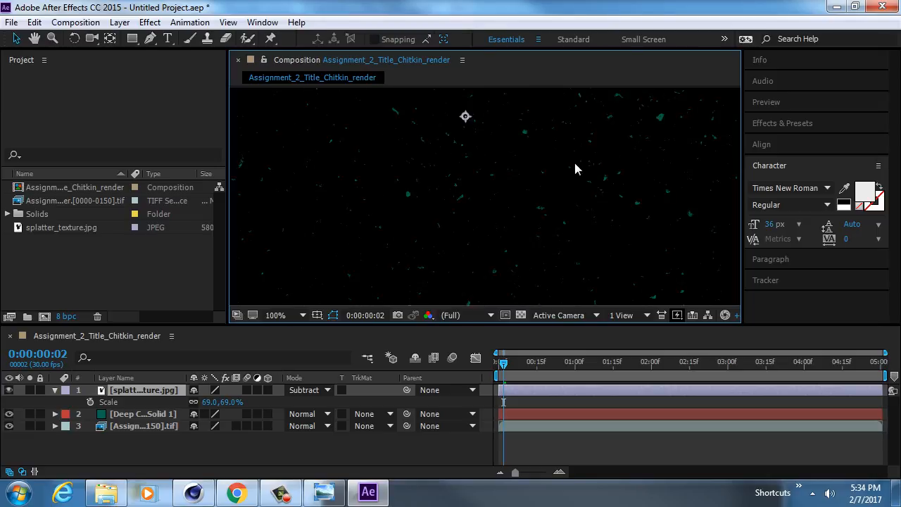
pyautogui.moveTo(228, 221); pyautogui.dragTo(136, 221)
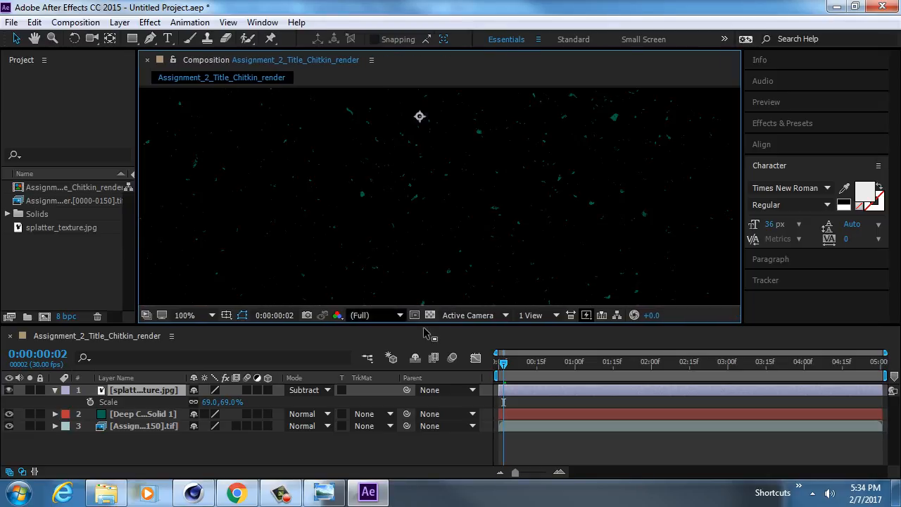
pyautogui.moveTo(456, 336); pyautogui.dragTo(456, 392)
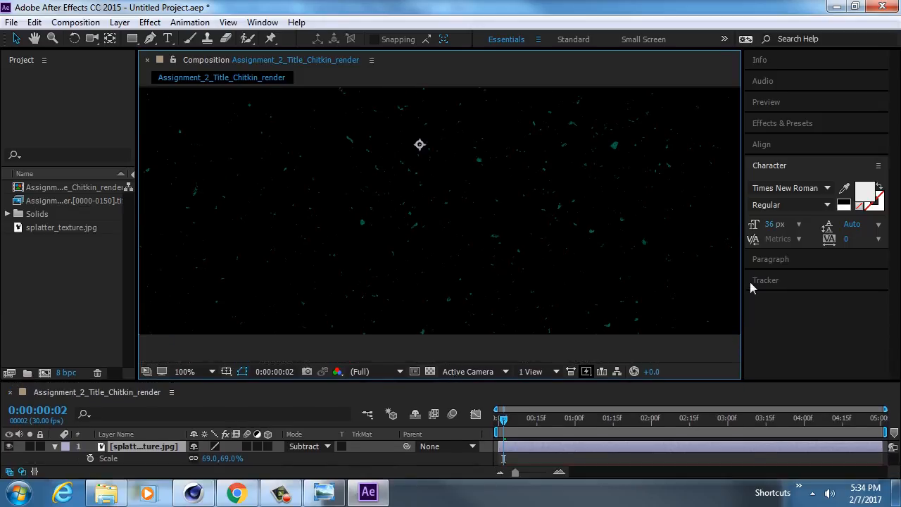
pyautogui.moveTo(743, 310); pyautogui.dragTo(873, 310)
pyautogui.moveTo(669, 187); pyautogui.dragTo(662, 228)
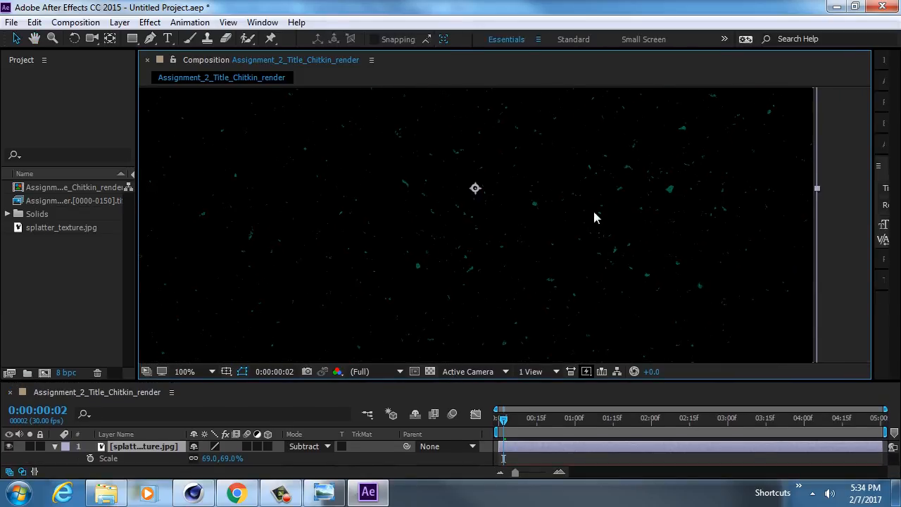
pyautogui.moveTo(349, 382); pyautogui.dragTo(354, 354)
# Examine where the stars lie around the title in the whole Alien_Covenant_ref image, and return to After Effects
pyautogui.click(324, 491)
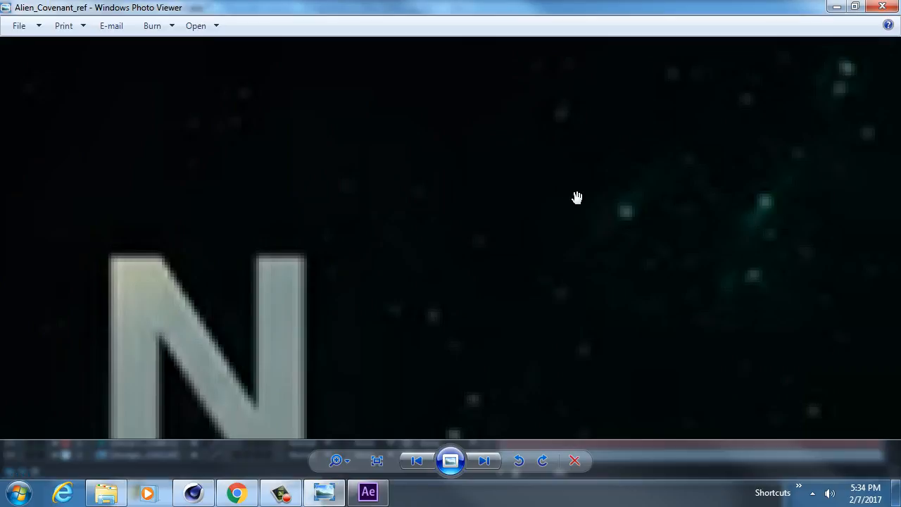
pyautogui.scroll(-3, 573, 197)
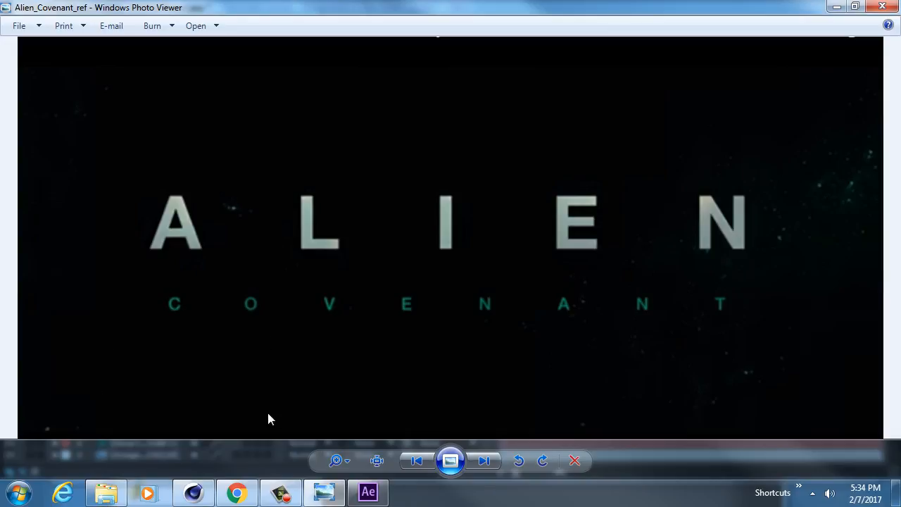
pyautogui.click(369, 492)
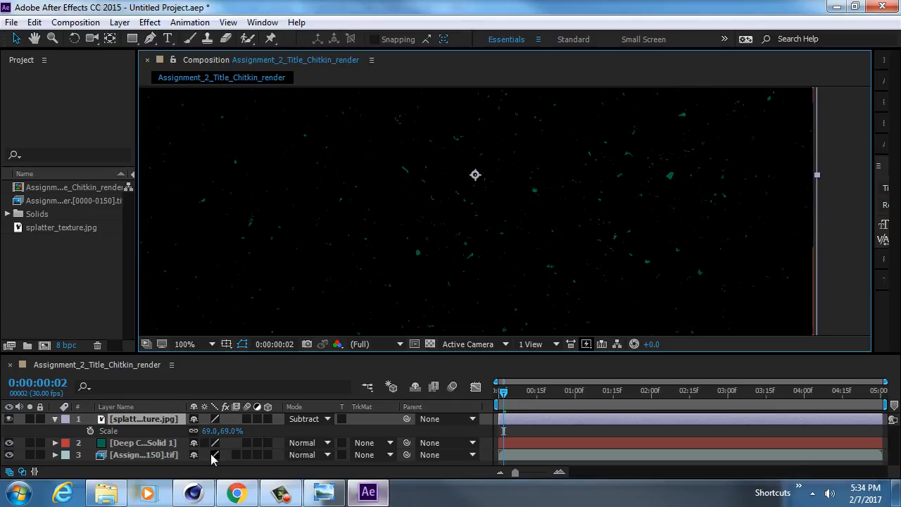
# Hide the splatter texture layer and the green solid to reveal the title, keeping the splatter layer selected for the Pen tool
pyautogui.click(155, 421)
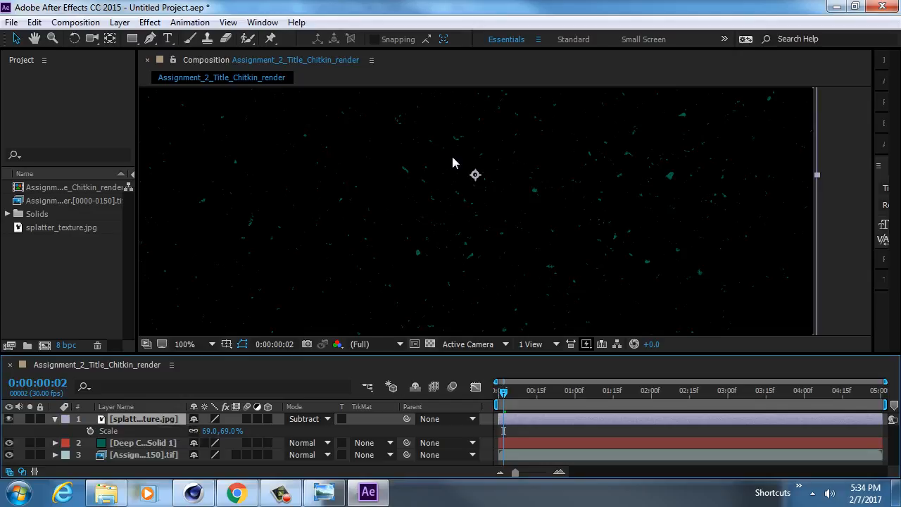
pyautogui.press('g')
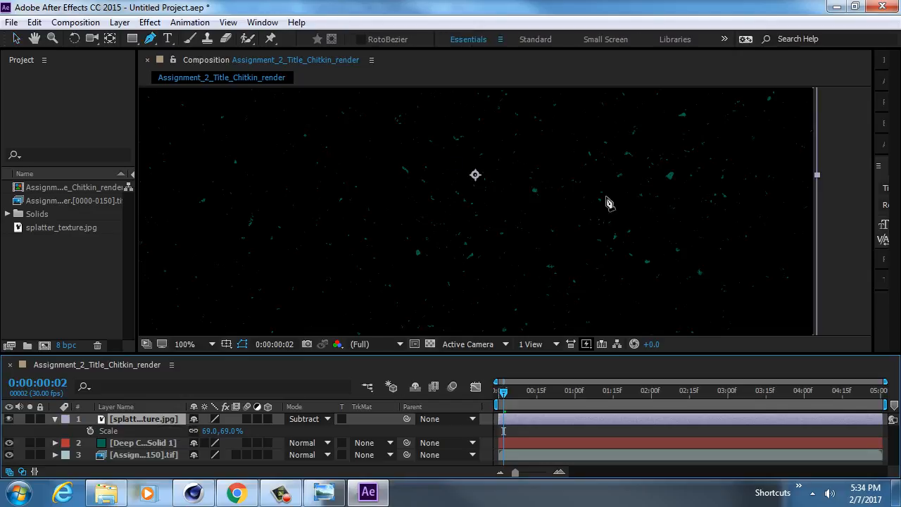
pyautogui.click(8, 420)
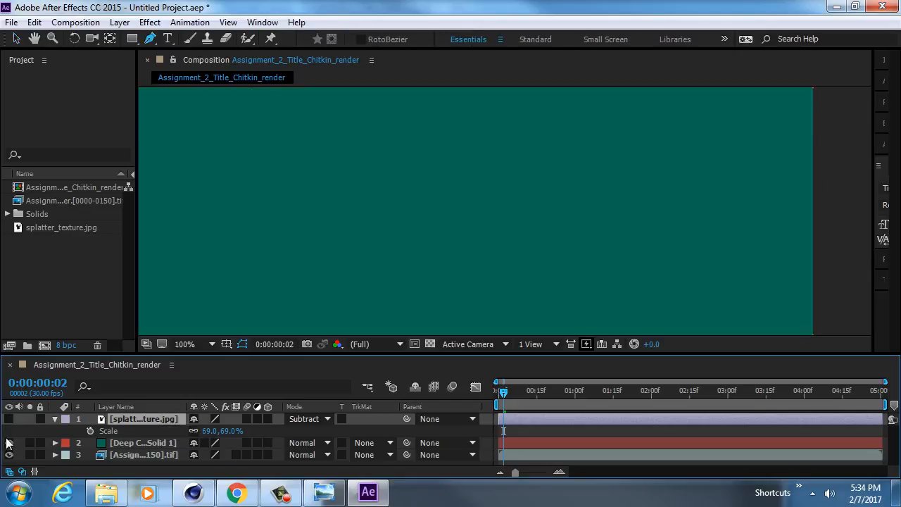
pyautogui.click(9, 443)
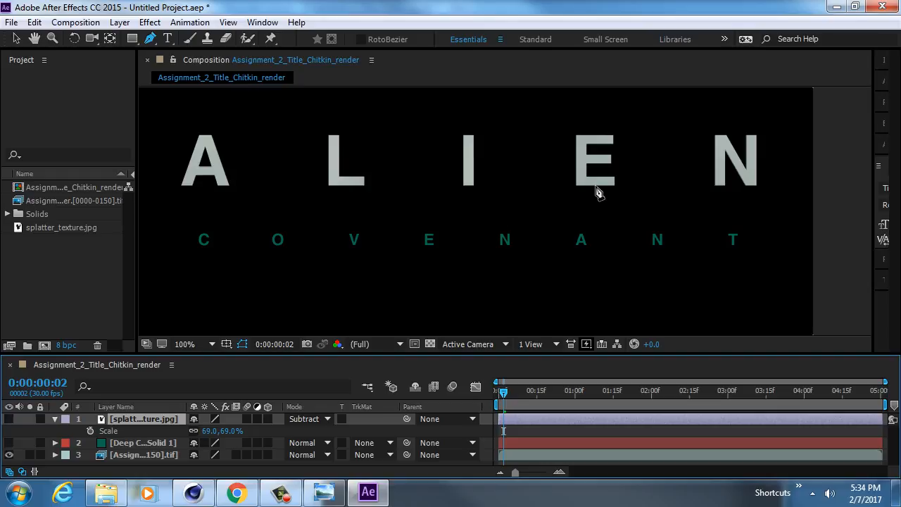
# Draw a closed, rounded four-point mask around the letter N on the splatter texture layer with the Pen tool
pyautogui.press('h')
pyautogui.moveTo(648, 145); pyautogui.dragTo(581, 189)
pyautogui.press('g')
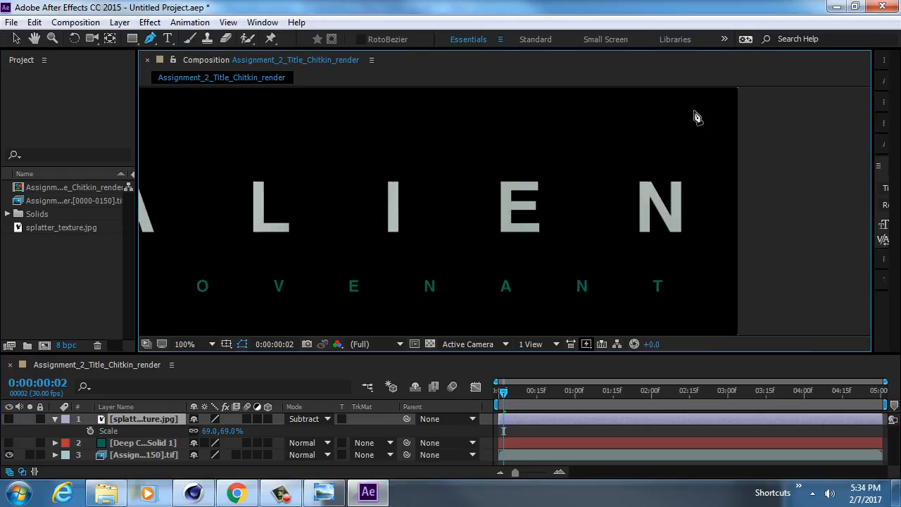
pyautogui.moveTo(694, 112); pyautogui.dragTo(660, 107)
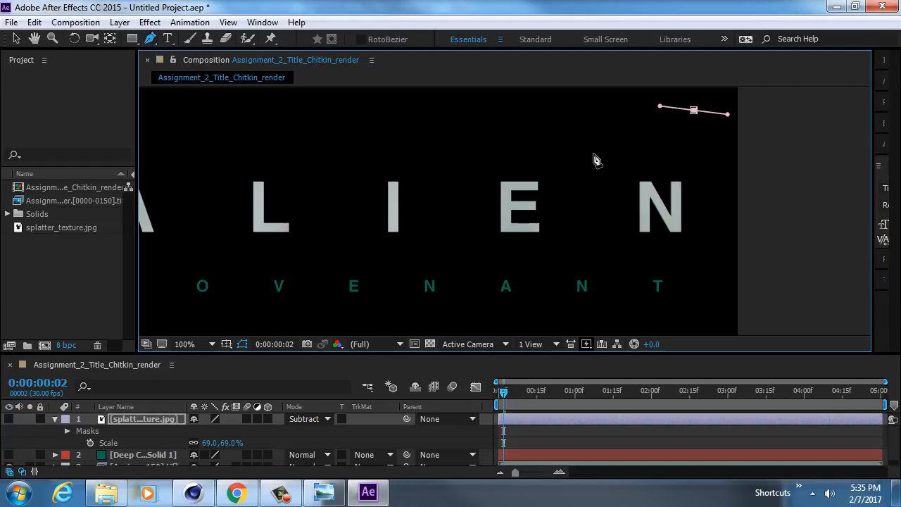
pyautogui.moveTo(571, 142); pyautogui.dragTo(557, 160)
pyautogui.moveTo(556, 258); pyautogui.dragTo(558, 297)
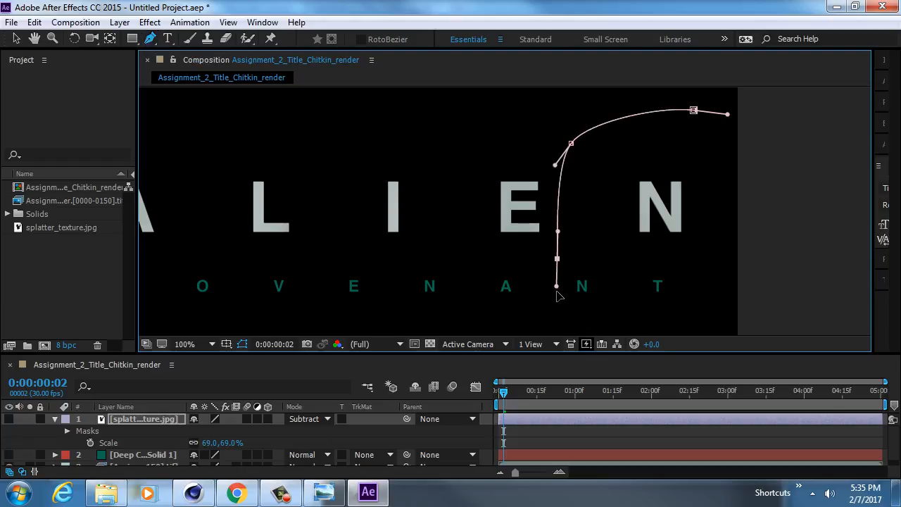
pyautogui.moveTo(636, 291); pyautogui.dragTo(586, 252)
pyautogui.moveTo(667, 215); pyautogui.dragTo(695, 205)
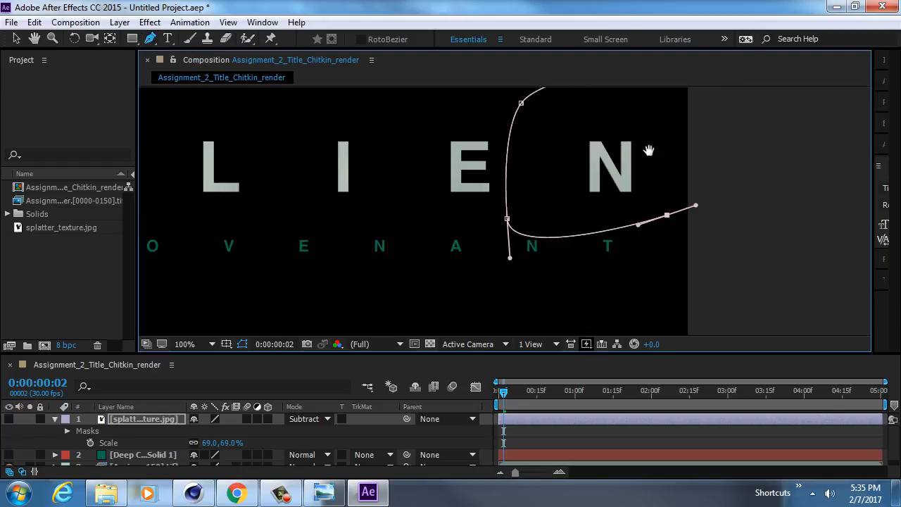
pyautogui.moveTo(648, 149); pyautogui.dragTo(633, 199)
pyautogui.click(630, 121)
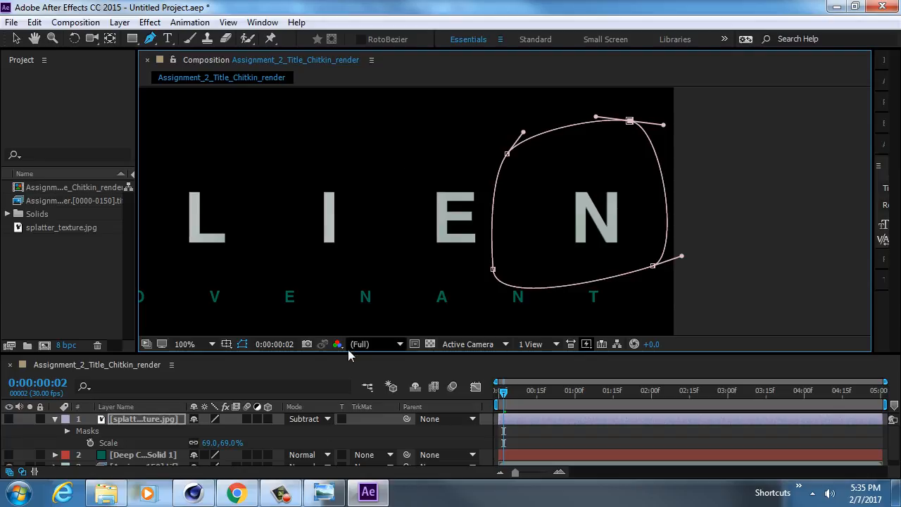
# Compare the mask with the Alien_Covenant_ref image, and move it right so it runs from the letter N past the frame edge
pyautogui.click(317, 495)
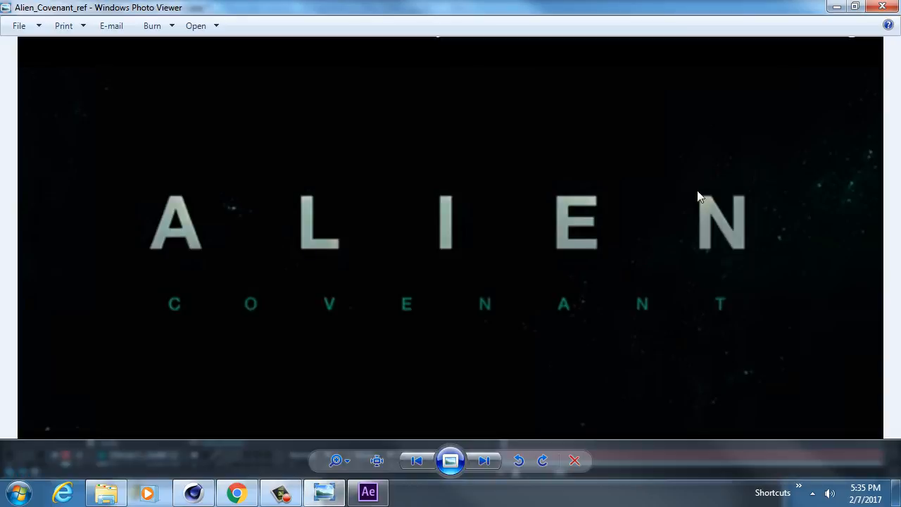
pyautogui.click(341, 494)
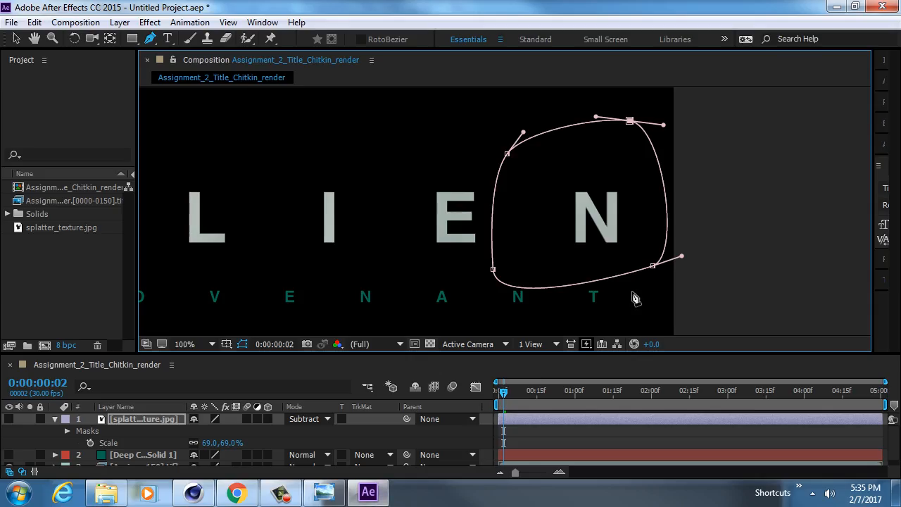
pyautogui.doubleClick(493, 270)
pyautogui.moveTo(531, 245); pyautogui.dragTo(608, 241)
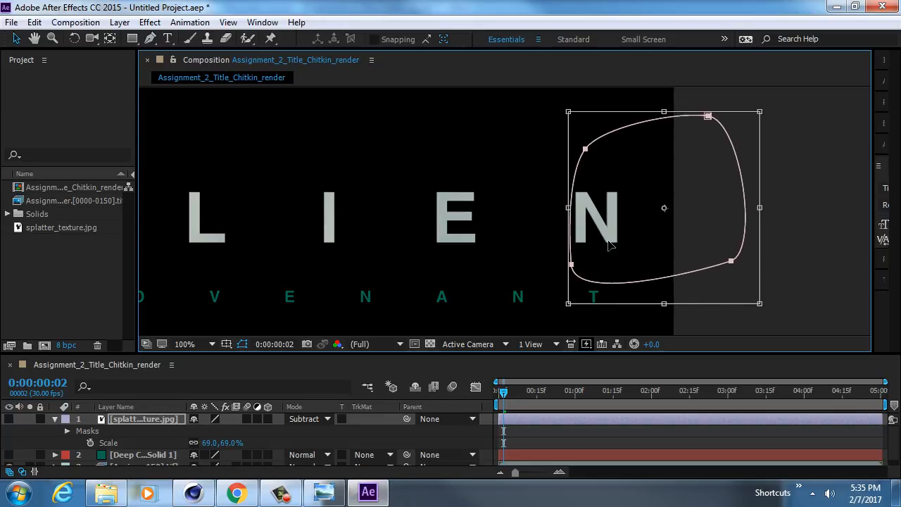
# Check the Alien_Covenant_ref image, and draw a closed, rounded three-point mask between the letters A and L on the splatter texture layer
pyautogui.click(324, 492)
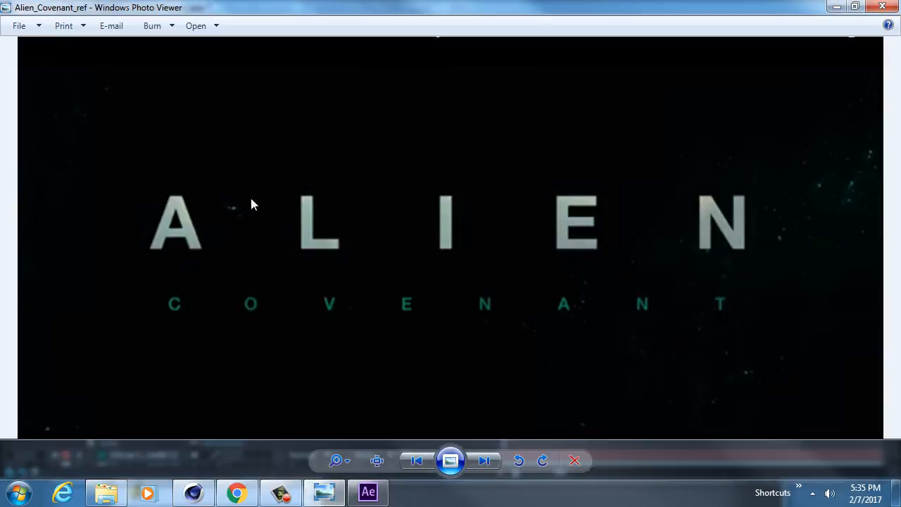
pyautogui.click(368, 492)
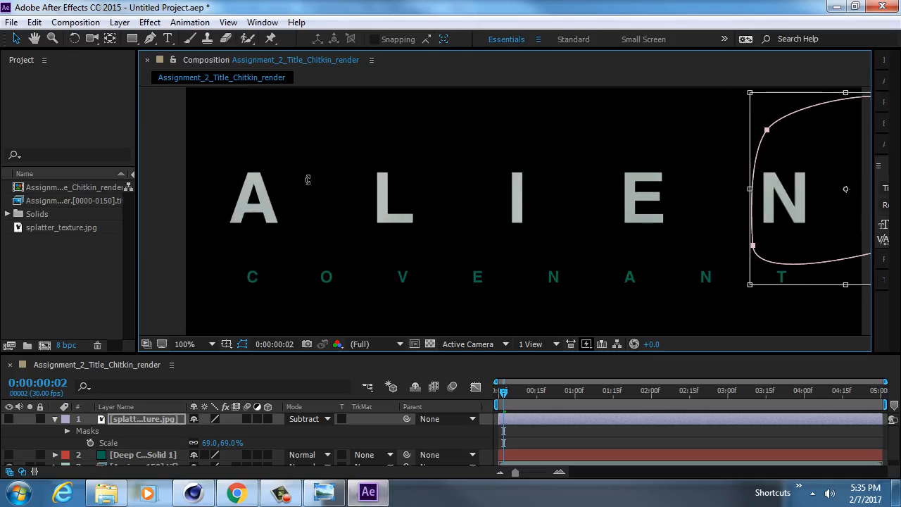
pyautogui.press('g')
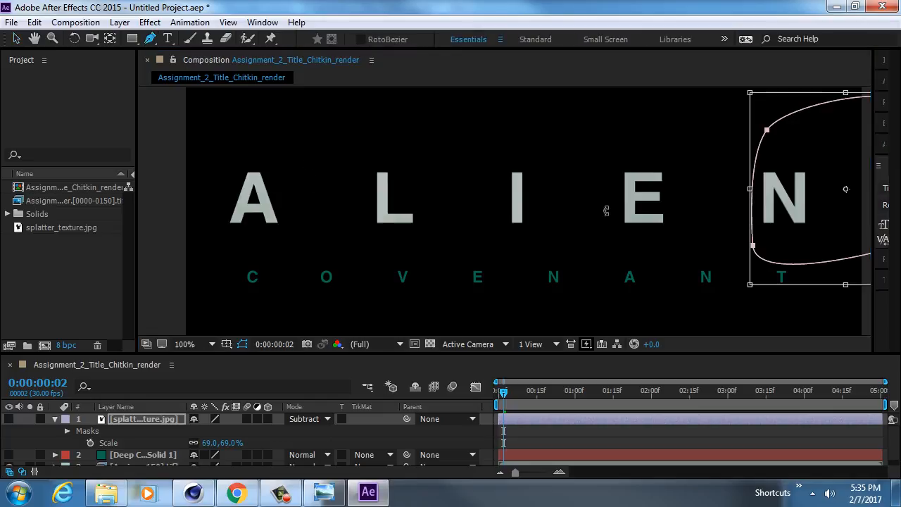
pyautogui.click(150, 421)
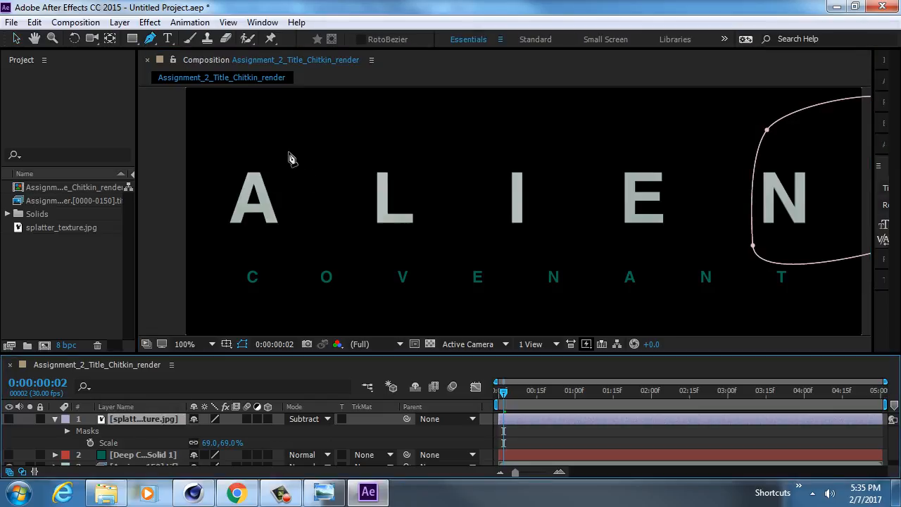
pyautogui.moveTo(308, 144); pyautogui.dragTo(285, 145)
pyautogui.moveTo(280, 188); pyautogui.dragTo(300, 208)
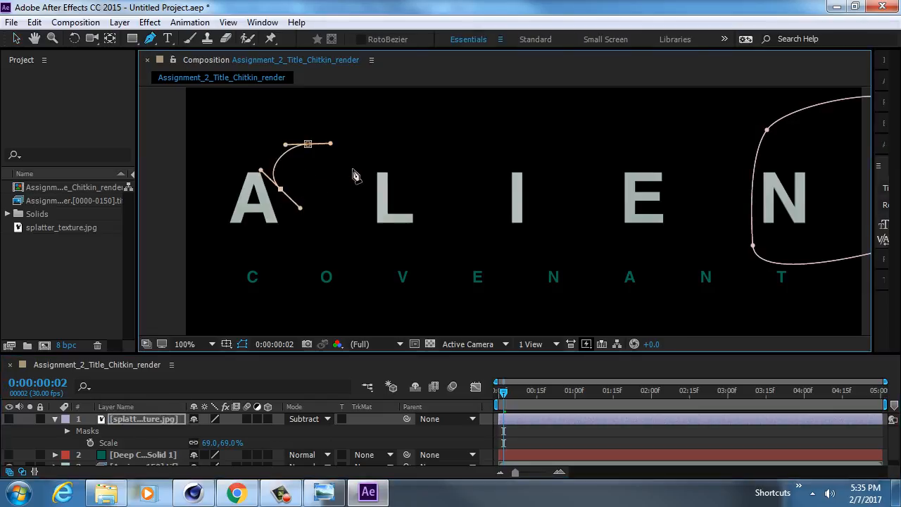
pyautogui.moveTo(351, 168); pyautogui.dragTo(351, 143)
pyautogui.click(307, 148)
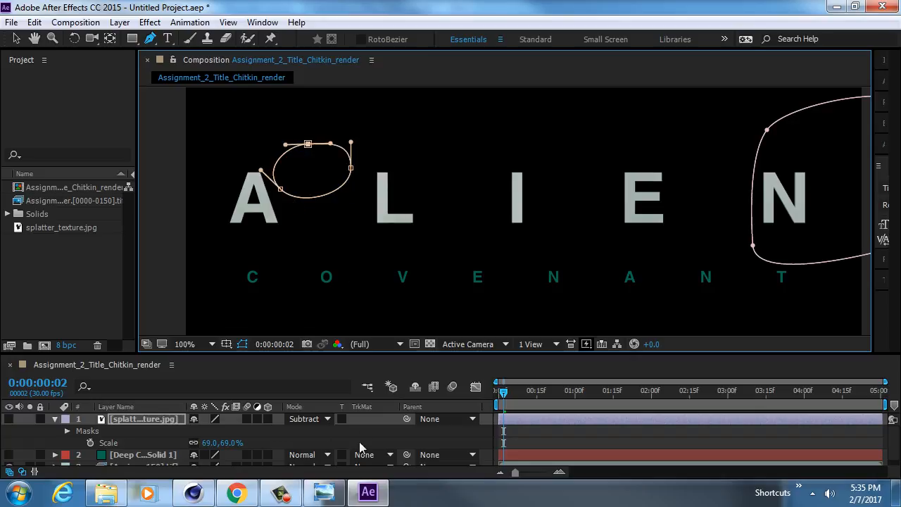
# Check the reference image again, and draw a closed, rounded four-point mask just below the letters N and A of COVENANT
pyautogui.click(324, 492)
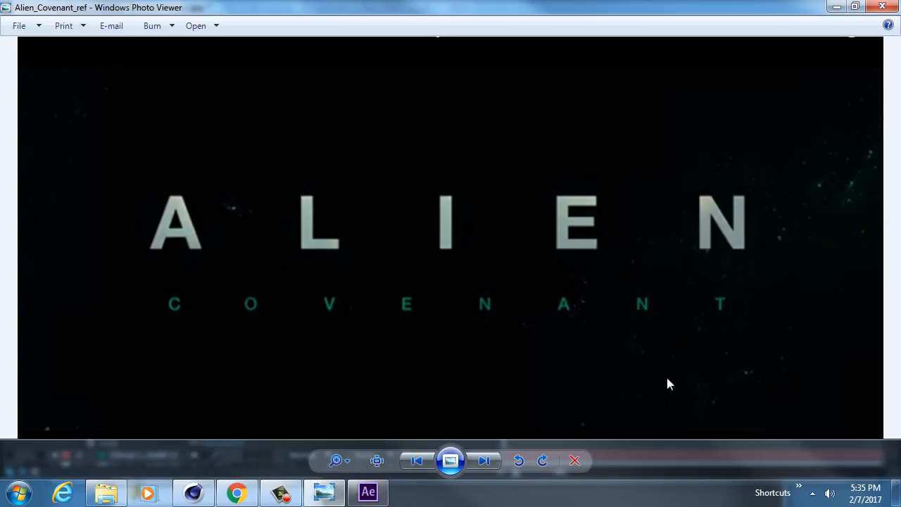
pyautogui.click(377, 497)
pyautogui.moveTo(625, 282)
pyautogui.mouseDown()
pyautogui.moveTo(495, 182)
pyautogui.moveTo(436, 189)
pyautogui.moveTo(442, 211)
pyautogui.mouseUp()
pyautogui.press('g')
pyautogui.moveTo(511, 222); pyautogui.dragTo(518, 207)
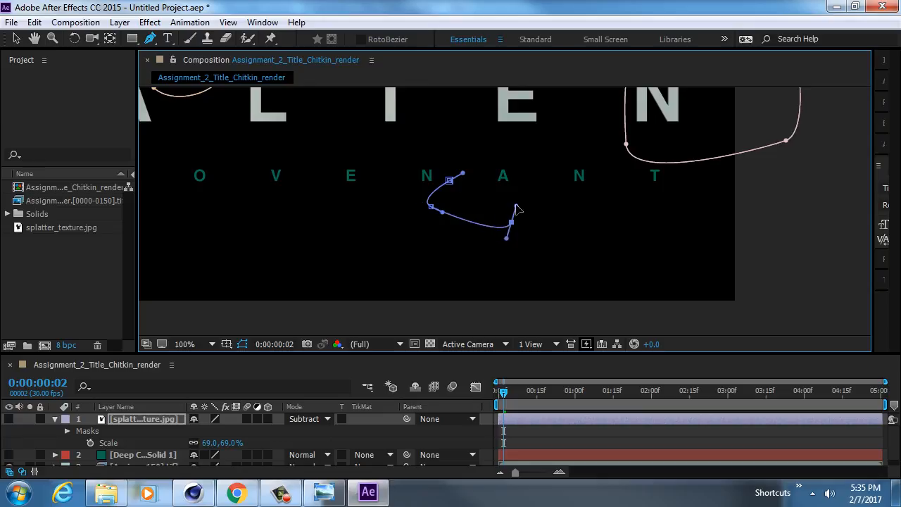
pyautogui.moveTo(484, 179); pyautogui.dragTo(473, 176)
pyautogui.click(449, 180)
# Draw a closed, rounded four-point mask near the frame's lower-right corner, below the last letters of COVENANT
pyautogui.moveTo(567, 250); pyautogui.dragTo(587, 277)
pyautogui.moveTo(655, 292); pyautogui.dragTo(686, 293)
pyautogui.click(701, 238)
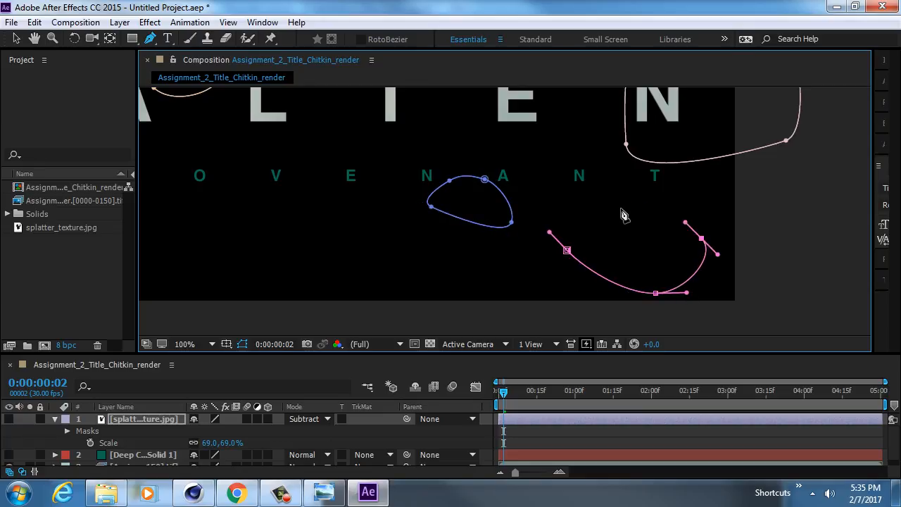
pyautogui.moveTo(619, 208); pyautogui.dragTo(595, 210)
pyautogui.click(568, 251)
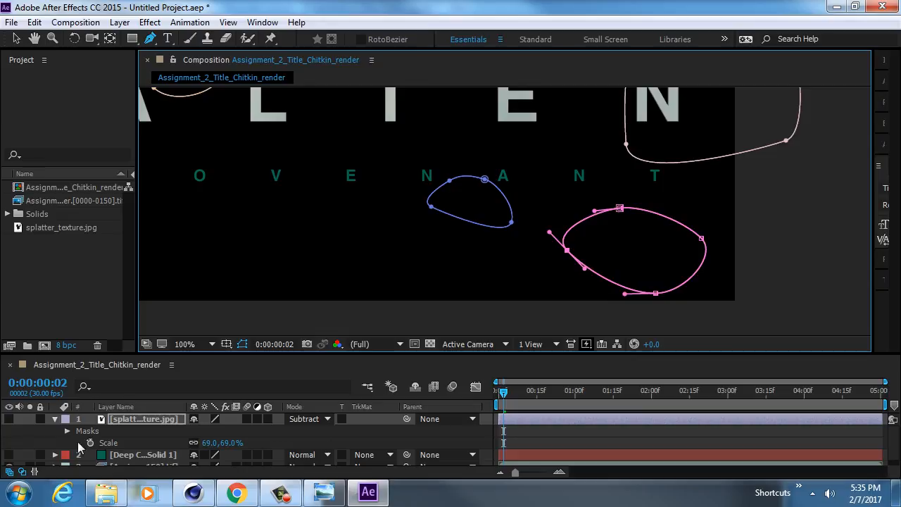
# Make the splatter texture layer and the green solid visible again, and reveal the splatter layer's masks in the timeline
pyautogui.moveTo(216, 354); pyautogui.dragTo(216, 311)
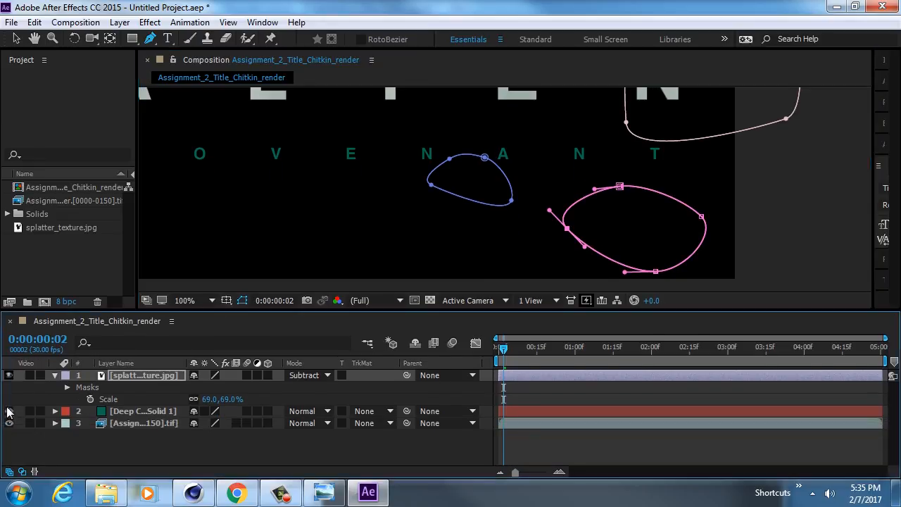
pyautogui.click(8, 411)
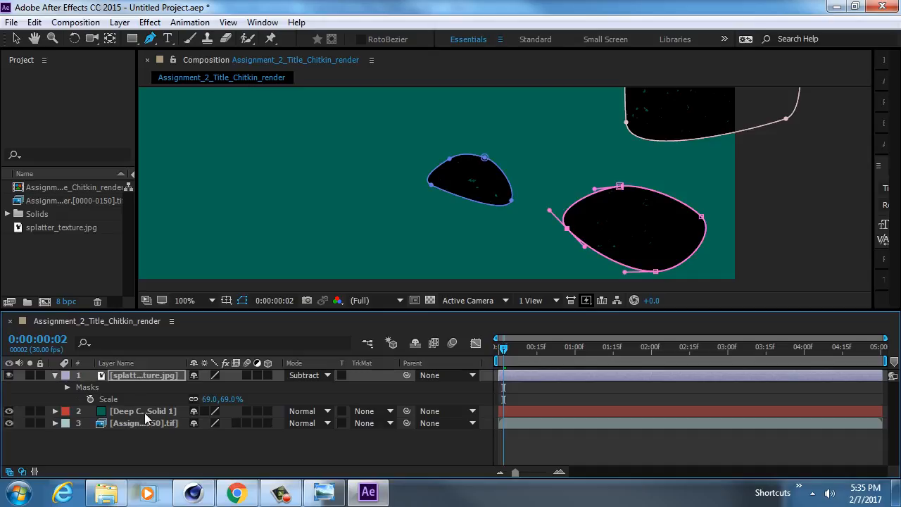
pyautogui.click(142, 375)
pyautogui.press('m')
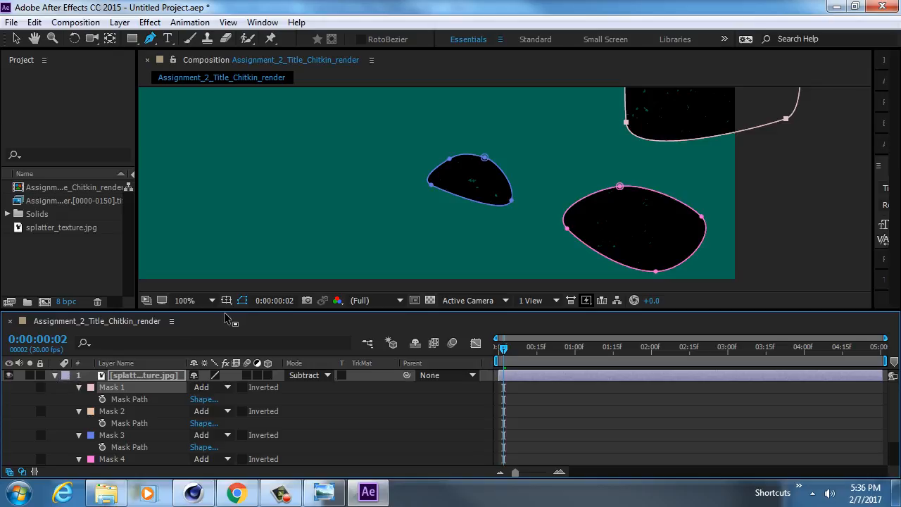
# Select Mask 1 through Mask 4 on the splatter texture layer and cut them from it
pyautogui.moveTo(225, 310); pyautogui.dragTo(248, 157)
pyautogui.click(129, 335)
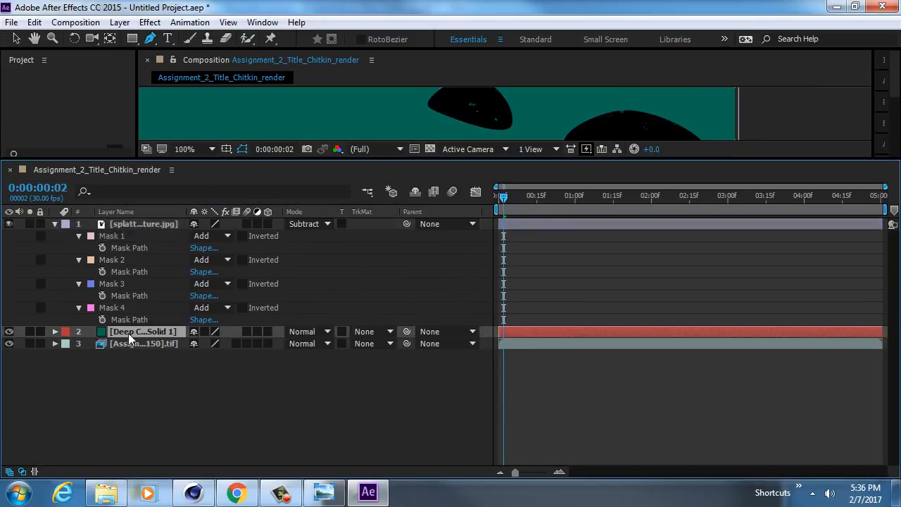
pyautogui.click(116, 238)
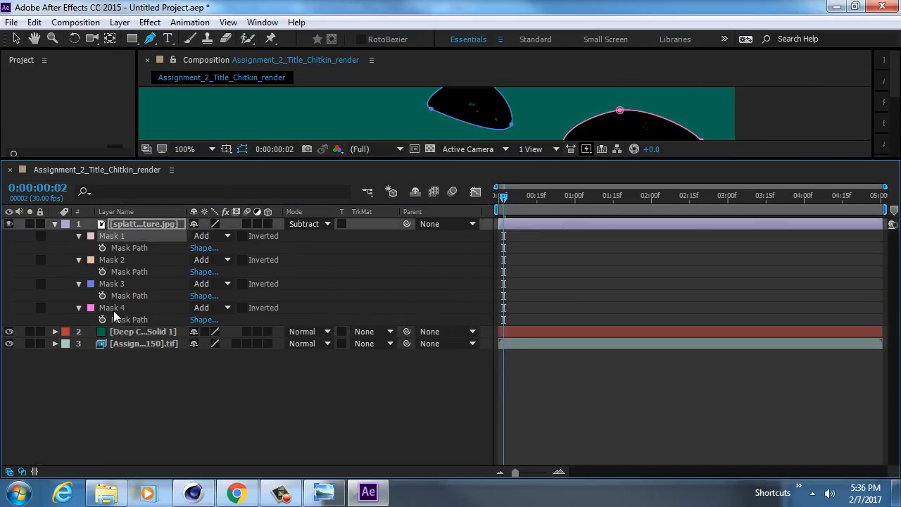
pyautogui.keyDown('shift'); pyautogui.click(114, 312); pyautogui.keyUp('shift')
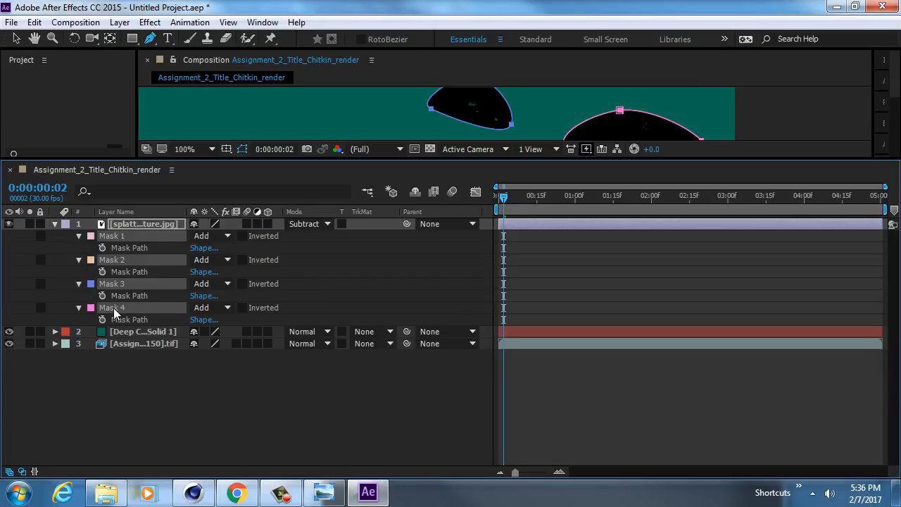
pyautogui.press('Delete')
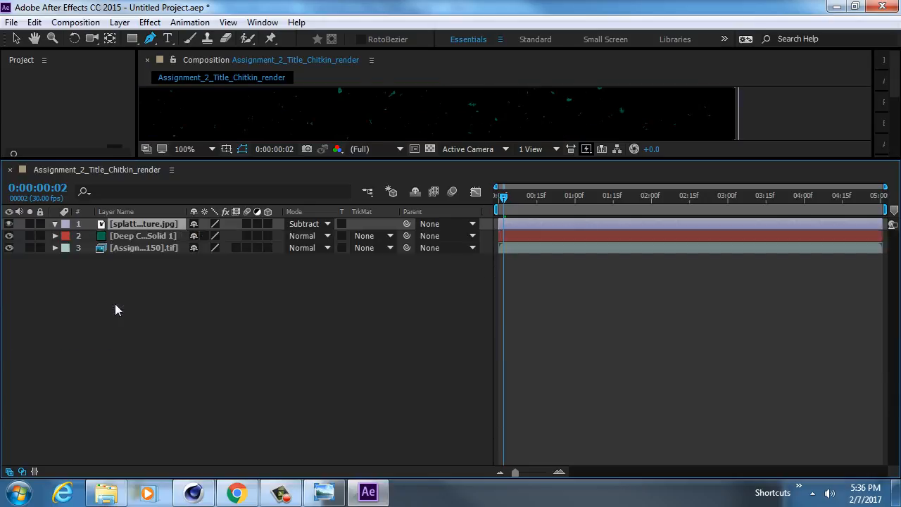
# Try pasting the four cut masks onto the green solid and back onto the splatter texture layer
pyautogui.click(146, 234)
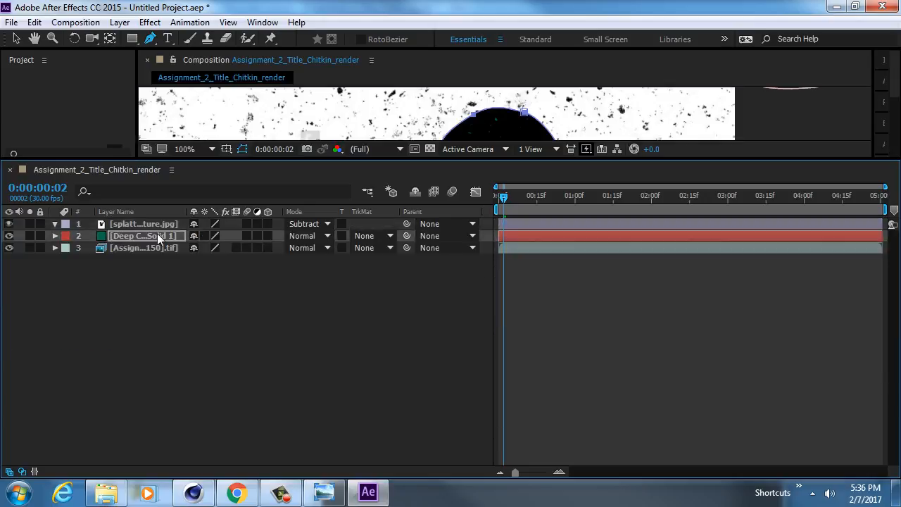
pyautogui.click(138, 224)
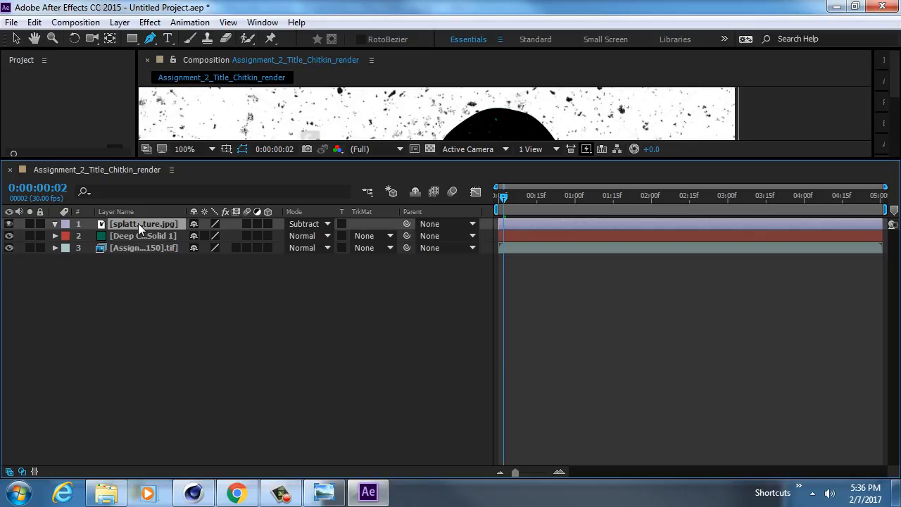
pyautogui.hotkey('ctrl', 'z')
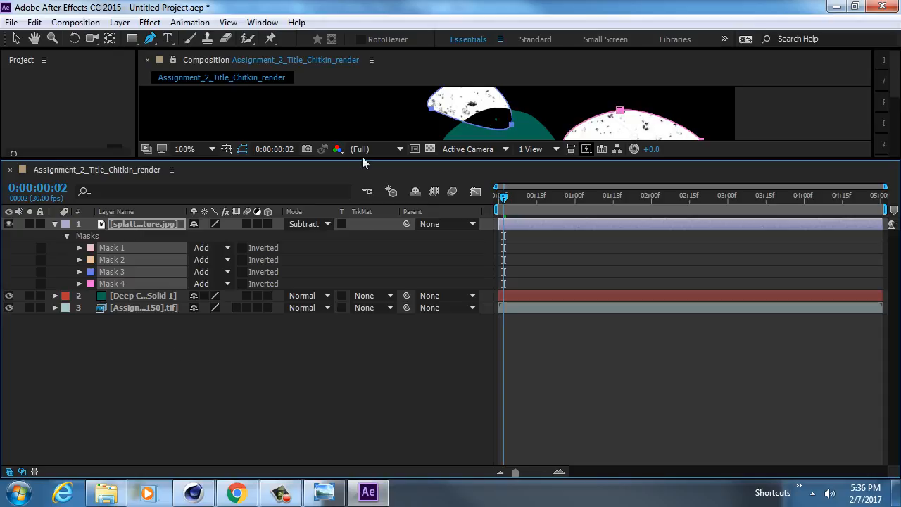
# Compare the offset mask shapes of both layers across the frame, and delete all masks from the splatter texture layer
pyautogui.moveTo(361, 159); pyautogui.dragTo(345, 368)
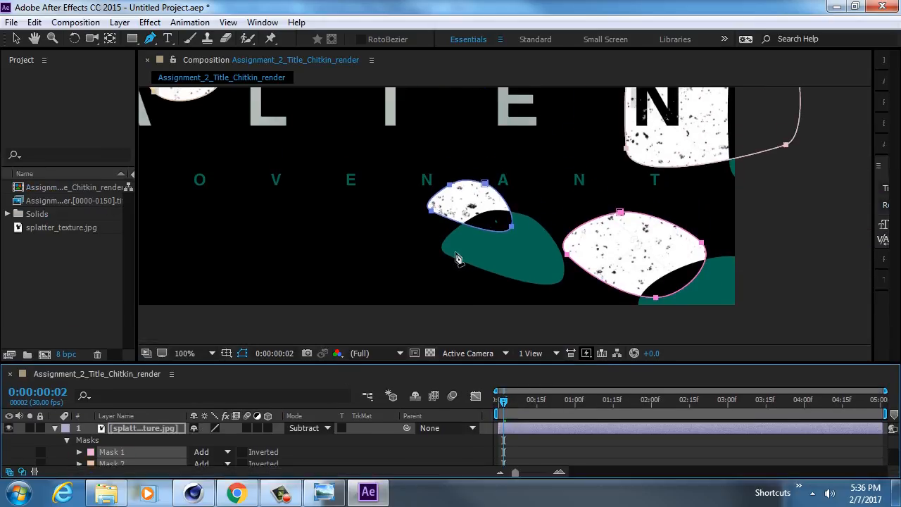
pyautogui.press(',')
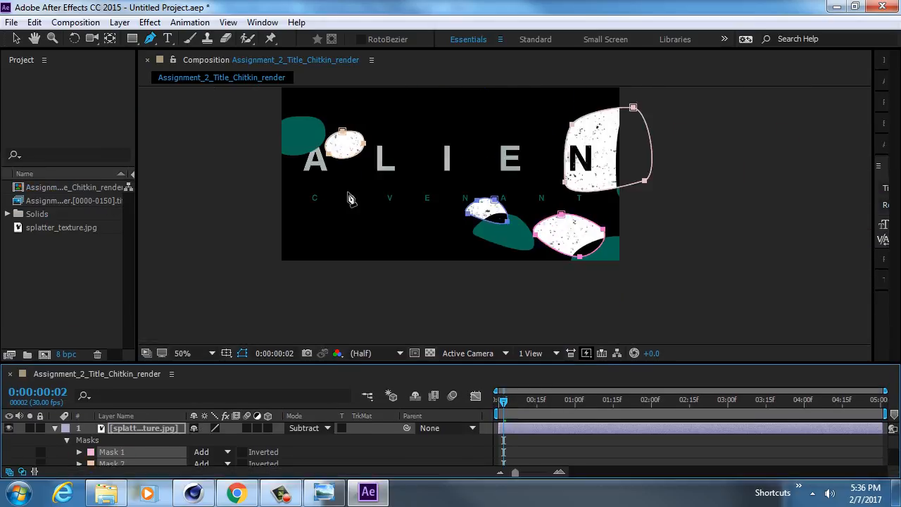
pyautogui.press('.')
pyautogui.press(',')
pyautogui.press('.')
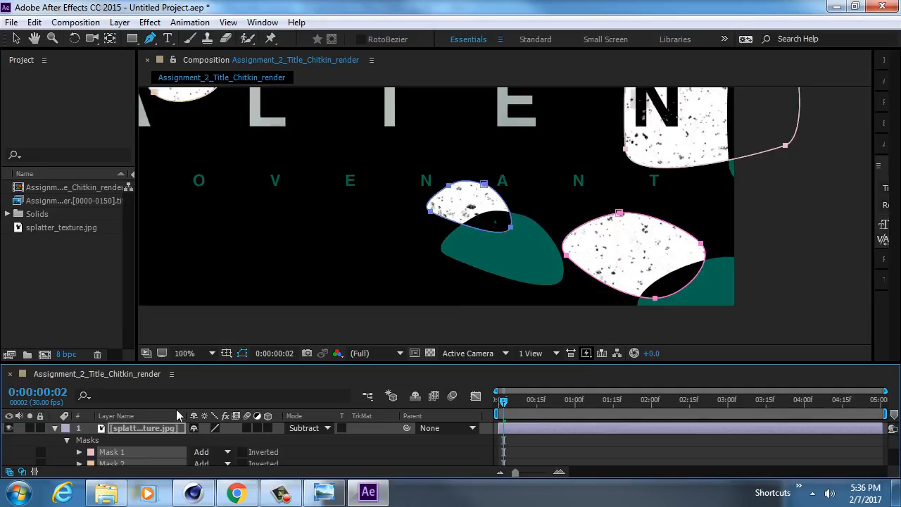
pyautogui.moveTo(208, 362); pyautogui.dragTo(224, 285)
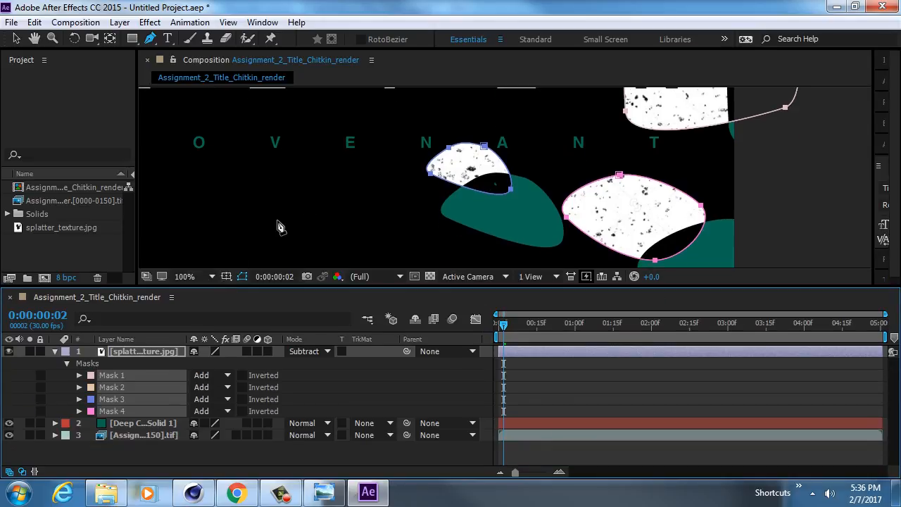
pyautogui.click(21, 385)
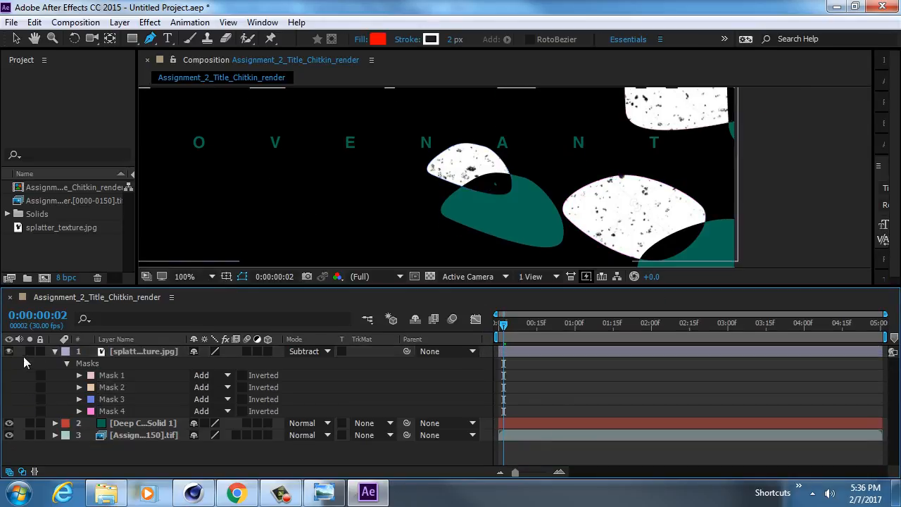
pyautogui.click(98, 365)
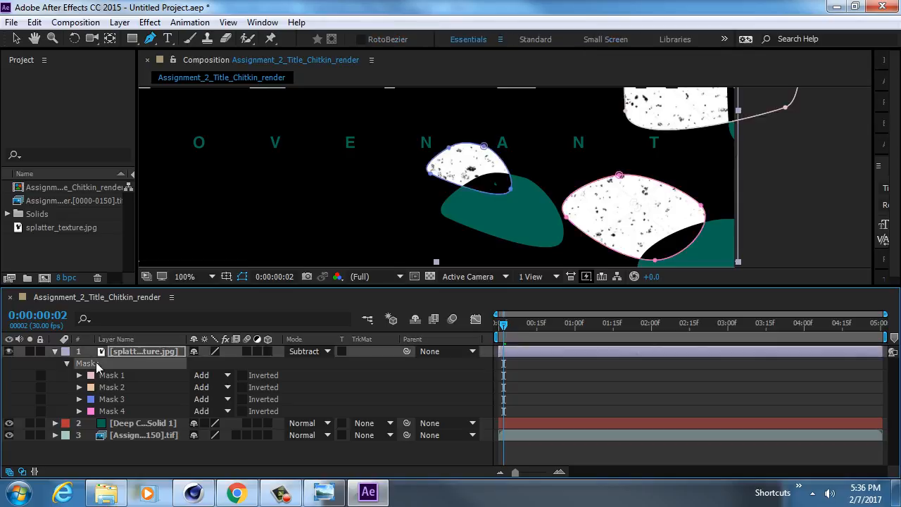
pyautogui.press('Delete')
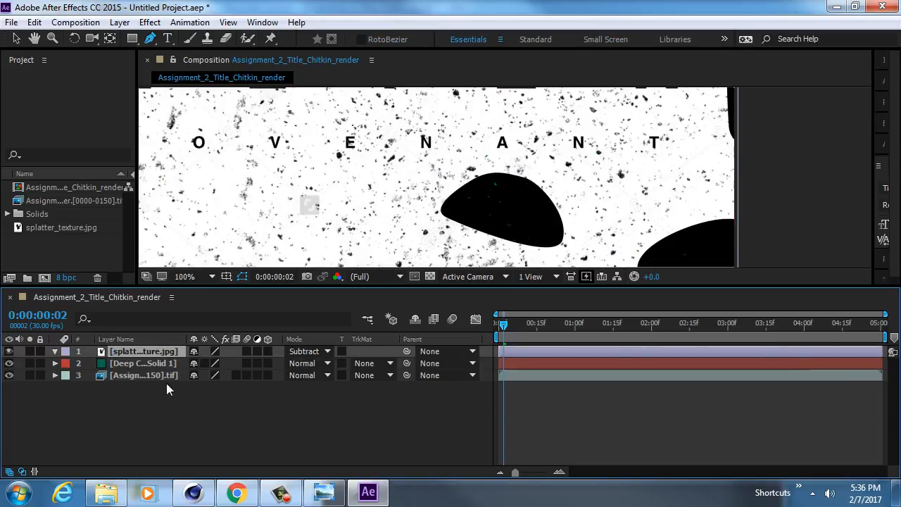
# Try tracing the dark masked patch below the letters N and A with a closed four-point mask on the splatter texture layer
pyautogui.click(491, 176)
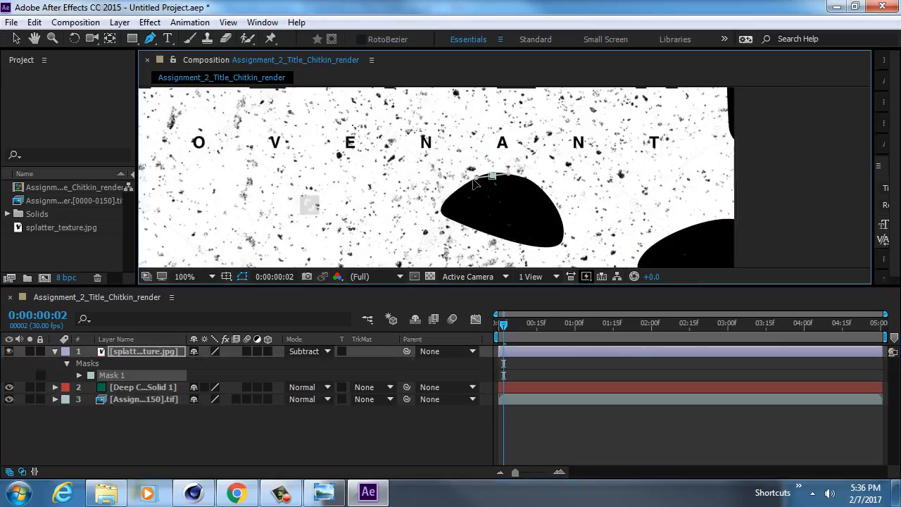
pyautogui.click(451, 203)
pyautogui.moveTo(467, 220); pyautogui.dragTo(489, 228)
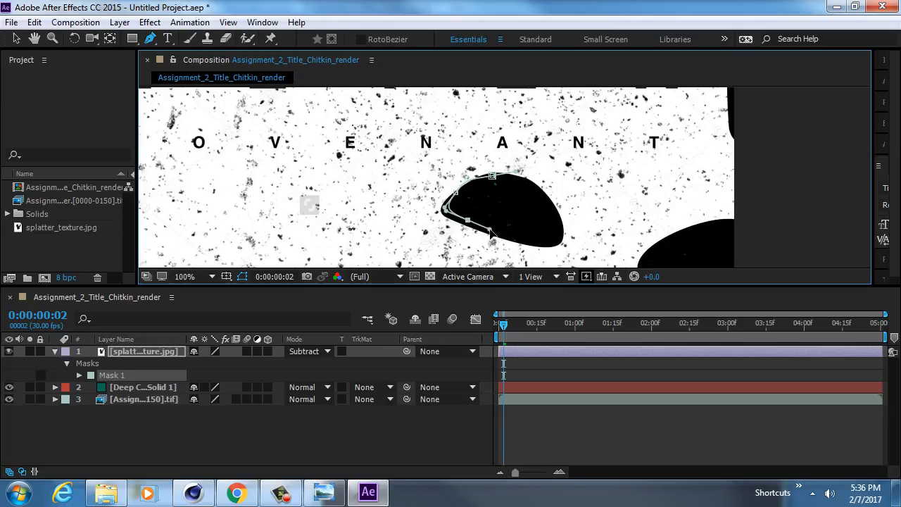
pyautogui.moveTo(550, 234); pyautogui.dragTo(556, 223)
pyautogui.moveTo(492, 176); pyautogui.dragTo(516, 172)
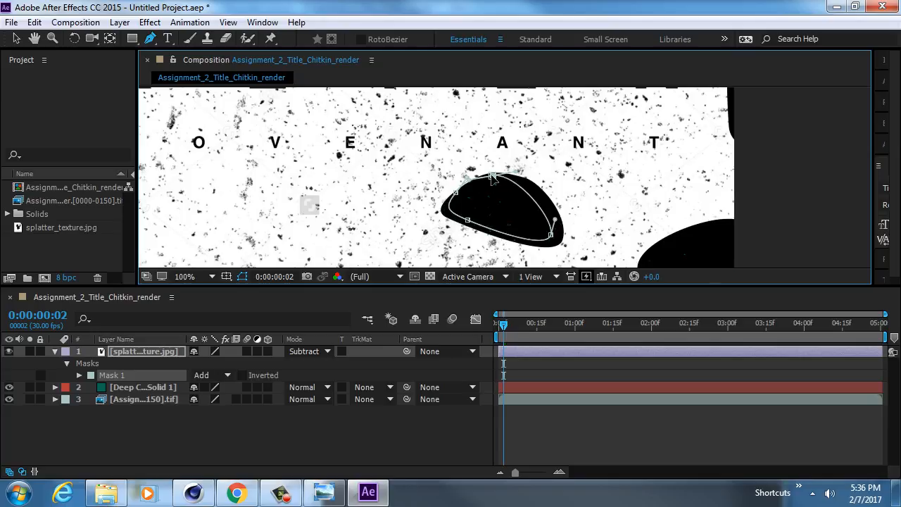
# Trace the masked patch at the frame's lower-right corner with a second closed mask that extends past the frame edge
pyautogui.moveTo(688, 202); pyautogui.dragTo(656, 153)
pyautogui.moveTo(544, 190); pyautogui.dragTo(531, 205)
pyautogui.moveTo(637, 229); pyautogui.dragTo(667, 228)
pyautogui.click(623, 157)
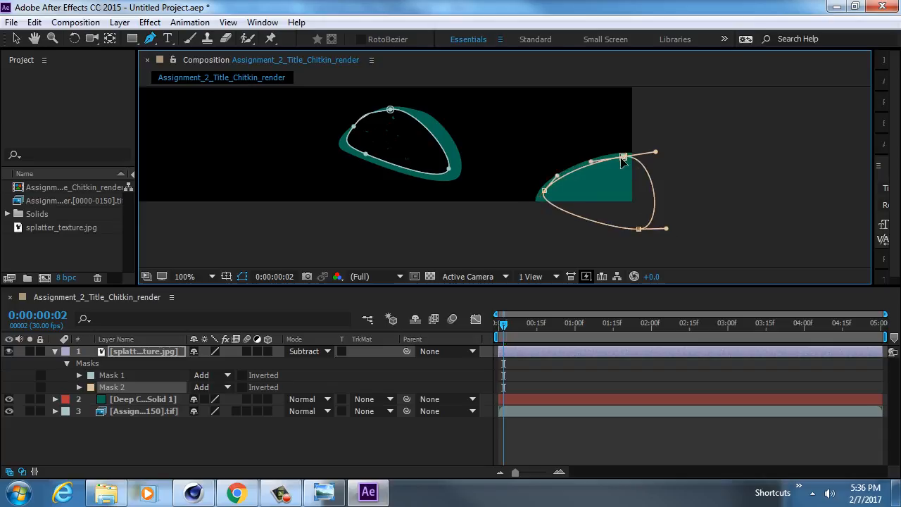
# Undo the two traced masks, the mask deletion, and both mask pastes on the splatter texture layer and the green solid
pyautogui.moveTo(585, 105); pyautogui.dragTo(577, 259)
pyautogui.moveTo(604, 182); pyautogui.dragTo(618, 127)
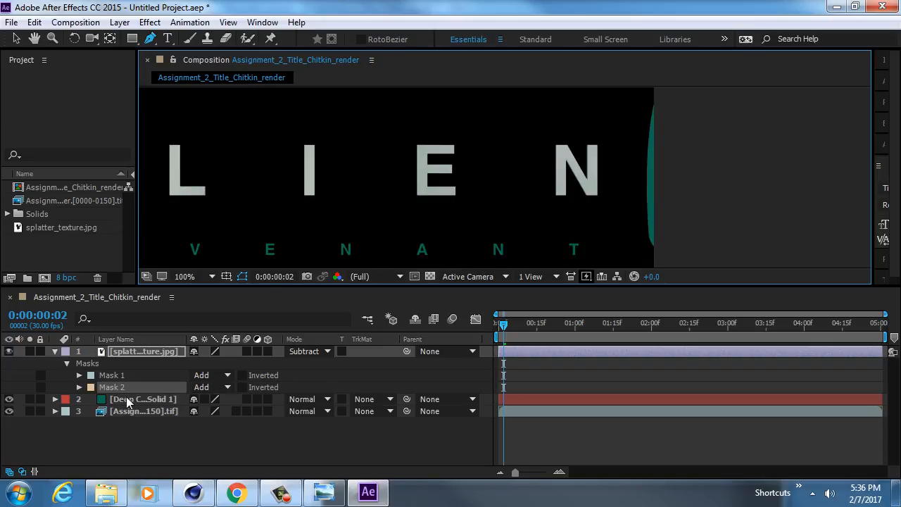
pyautogui.press('Delete')
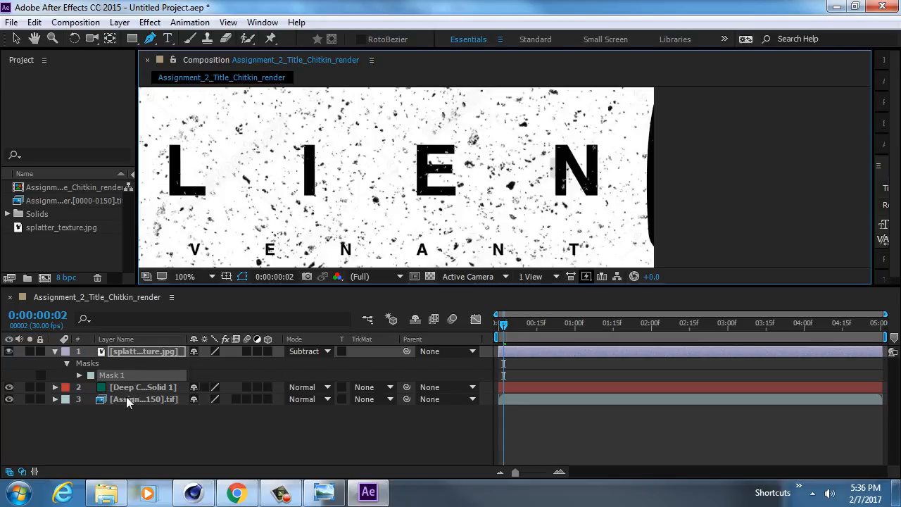
pyautogui.hotkey('ctrl', 'z')
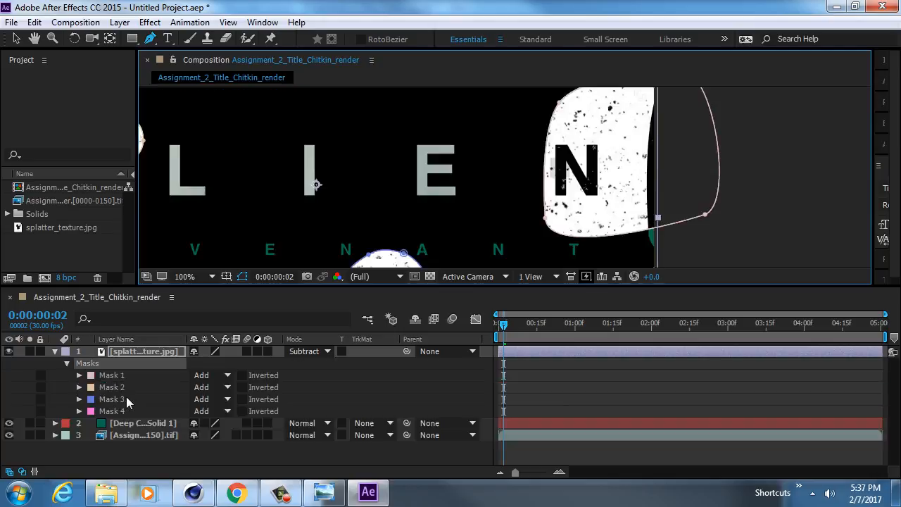
pyautogui.hotkey('ctrl', 'z')
pyautogui.hotkey('ctrl', 'z')
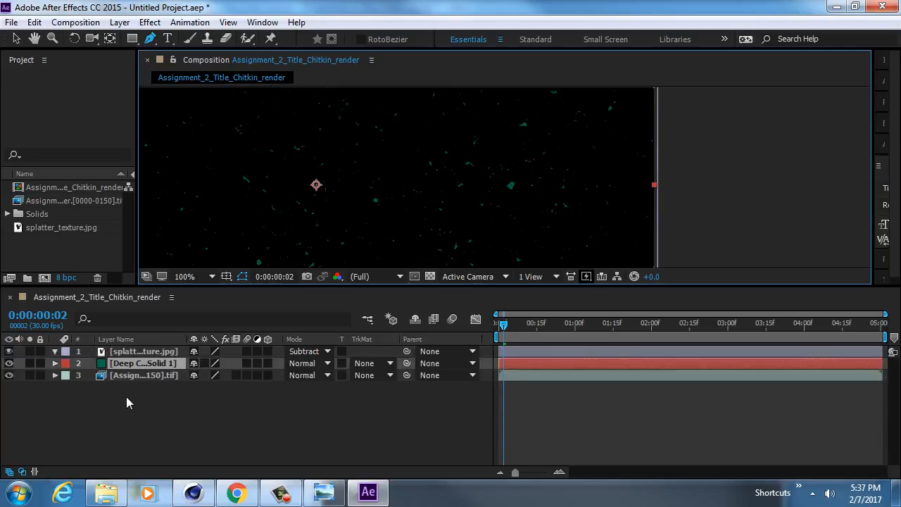
# Redo the undone actions until the four masks are back on the splatter texture layer, and inspect the patches across the frame
pyautogui.hotkey('ctrl', 'shift', 'z')
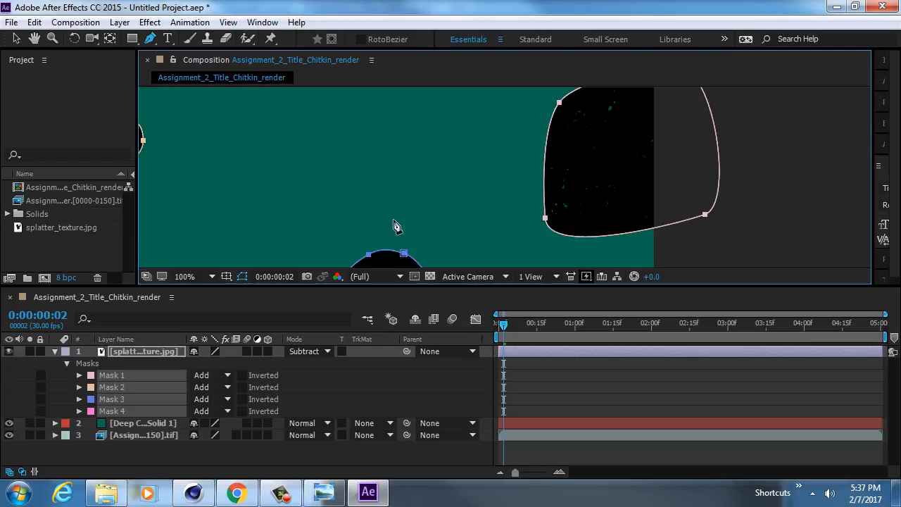
pyautogui.scroll(-2, 394, 226)
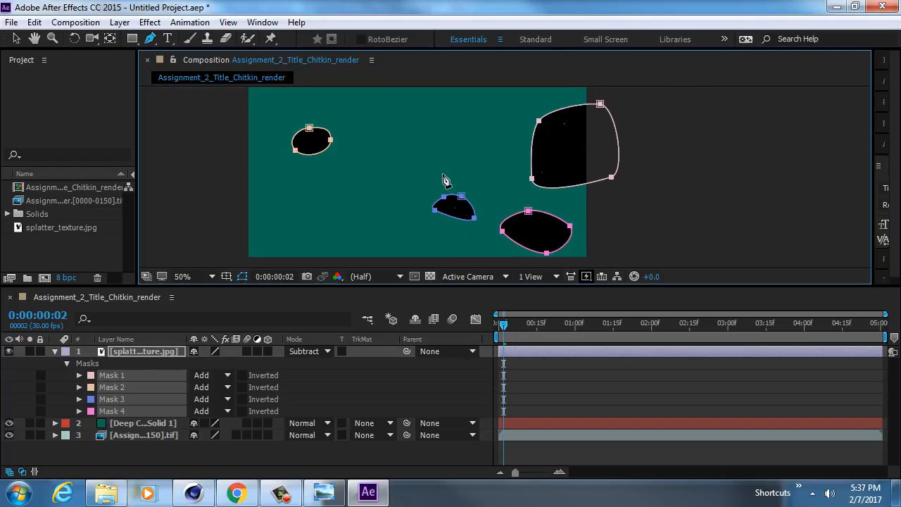
pyautogui.click(14, 398)
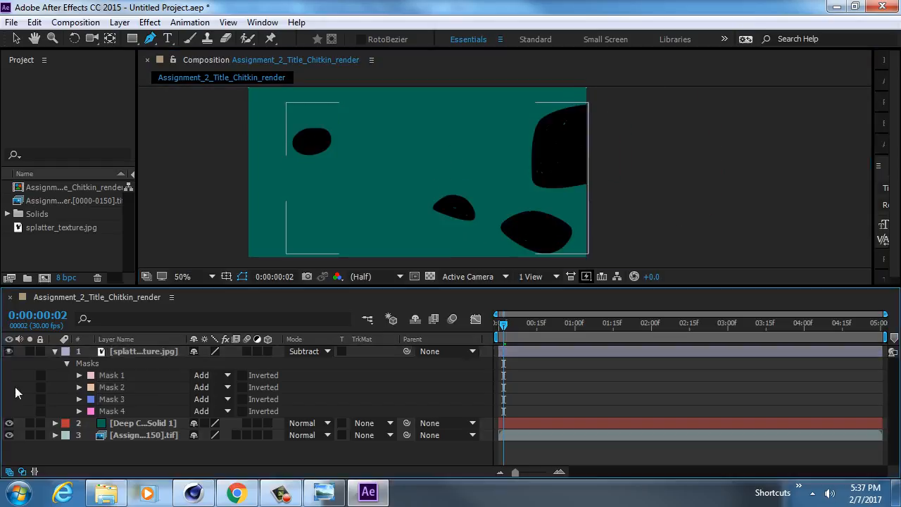
pyautogui.scroll(2, 580, 136)
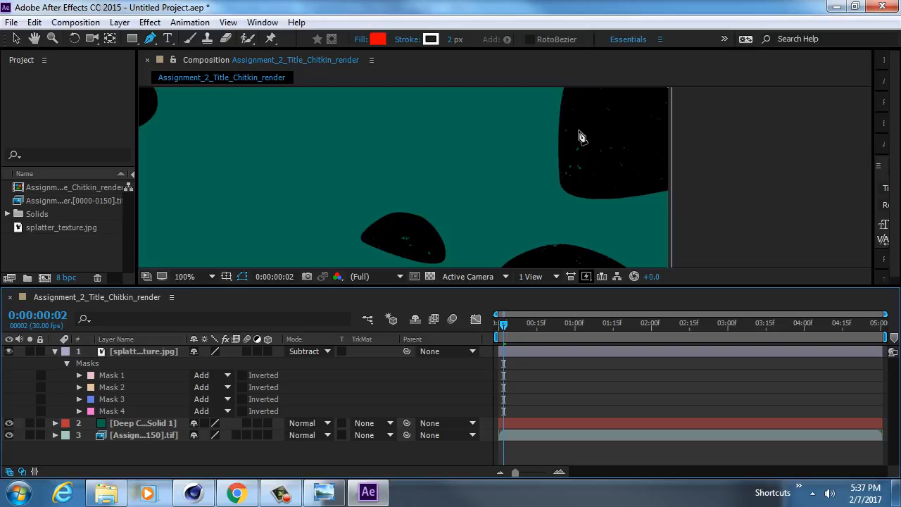
# Trace the small dark patch below the letters N and A with a closed three-point curved mask on the green solid
pyautogui.click(128, 423)
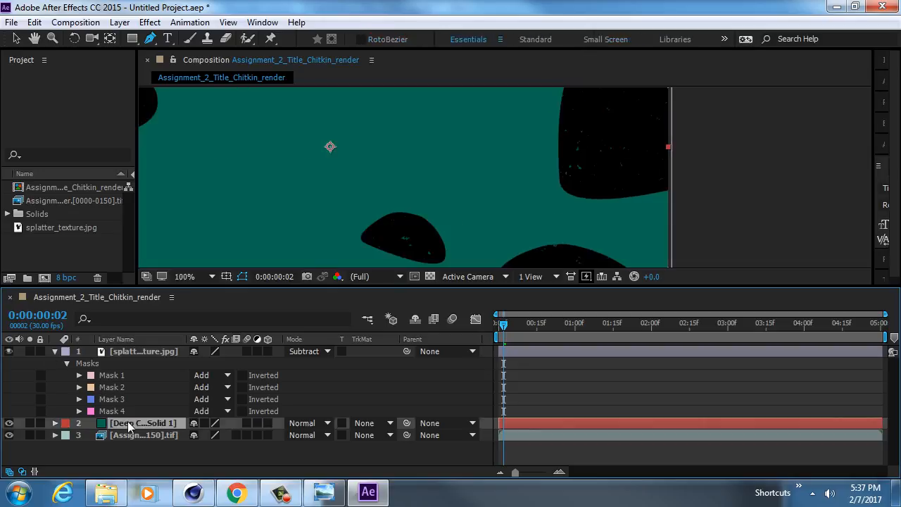
pyautogui.moveTo(513, 182); pyautogui.dragTo(552, 102)
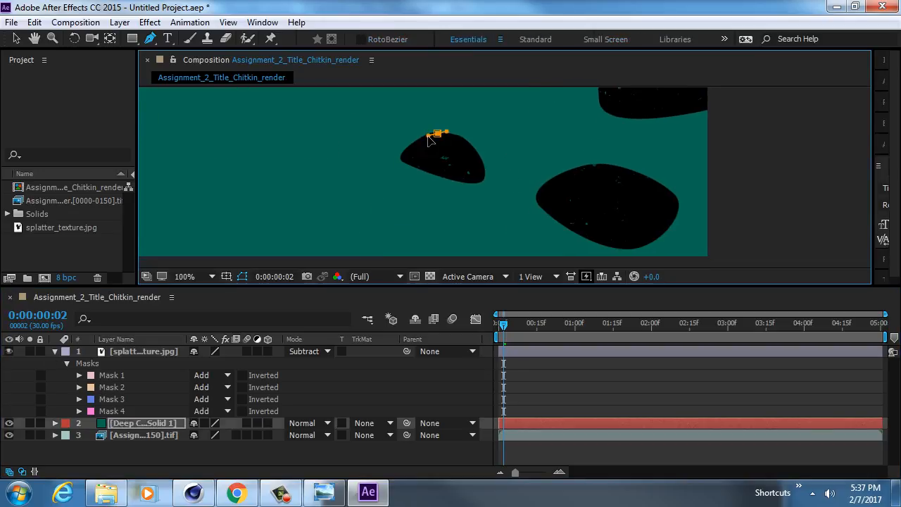
pyautogui.moveTo(437, 133); pyautogui.dragTo(454, 131)
pyautogui.moveTo(404, 157); pyautogui.dragTo(408, 165)
pyautogui.moveTo(476, 174); pyautogui.dragTo(481, 168)
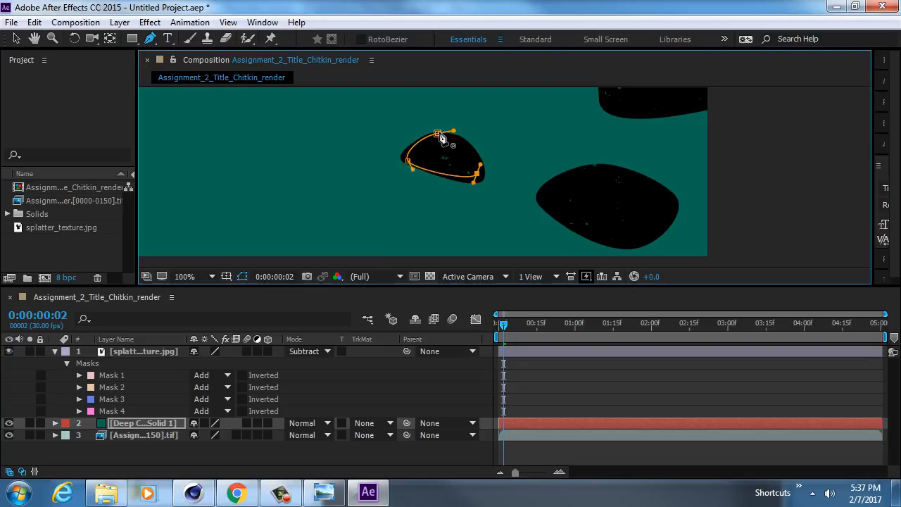
pyautogui.click(437, 133)
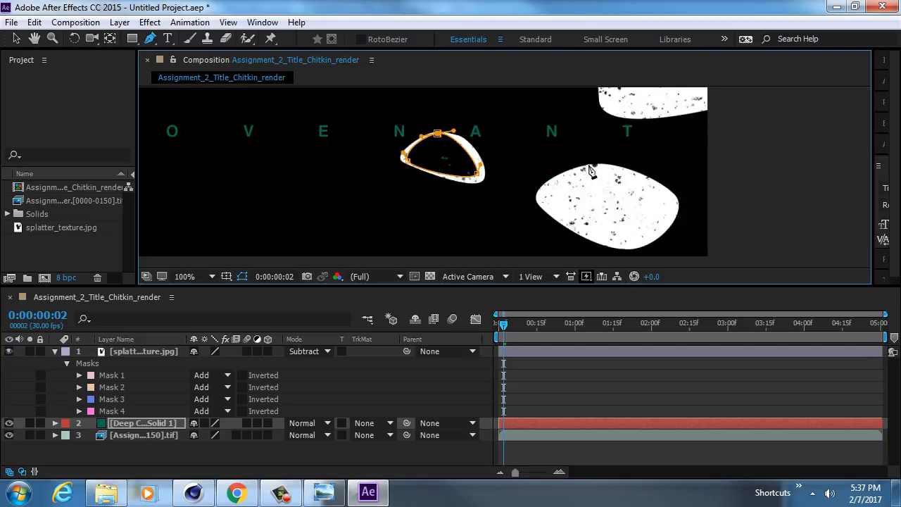
# Trace the large patch near the frame's lower-right corner with a closed four-point mask on the green solid
pyautogui.moveTo(589, 165)
pyautogui.mouseDown()
pyautogui.moveTo(577, 168)
pyautogui.moveTo(588, 169)
pyautogui.mouseUp()
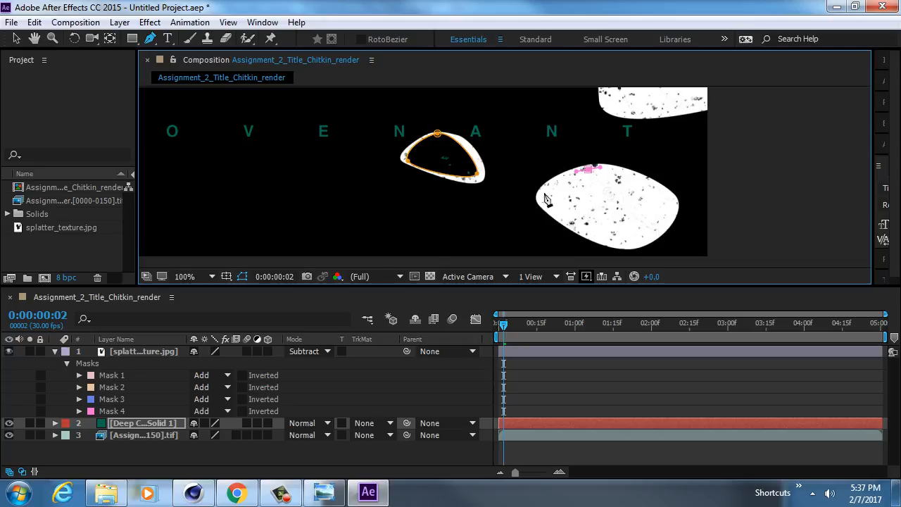
pyautogui.click(542, 194)
pyautogui.moveTo(623, 240); pyautogui.dragTo(642, 241)
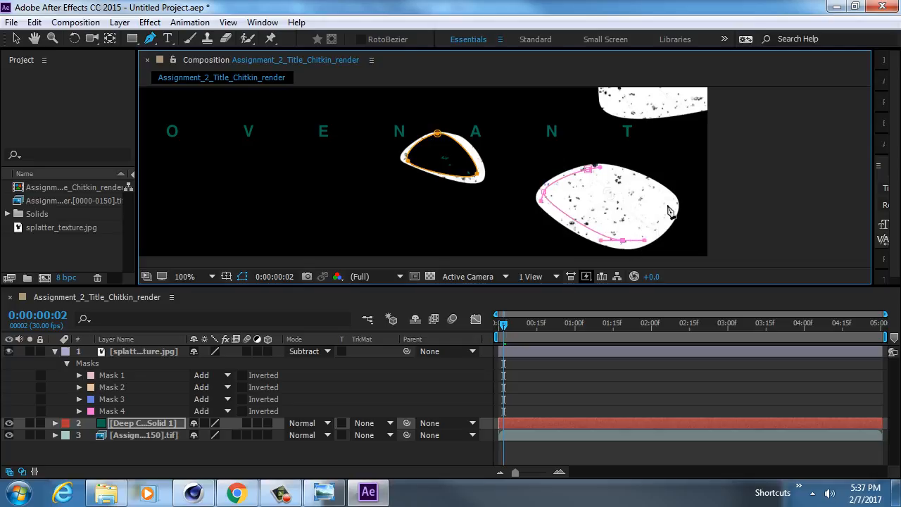
pyautogui.moveTo(666, 207); pyautogui.dragTo(665, 197)
pyautogui.click(589, 169)
# Trace the patch around the last N of ALIEN with a closed four-point mask on the green solid, reaching the frame's edge
pyautogui.press('space')
pyautogui.moveTo(621, 118); pyautogui.dragTo(505, 221)
pyautogui.press('space')
pyautogui.moveTo(515, 105); pyautogui.dragTo(473, 176)
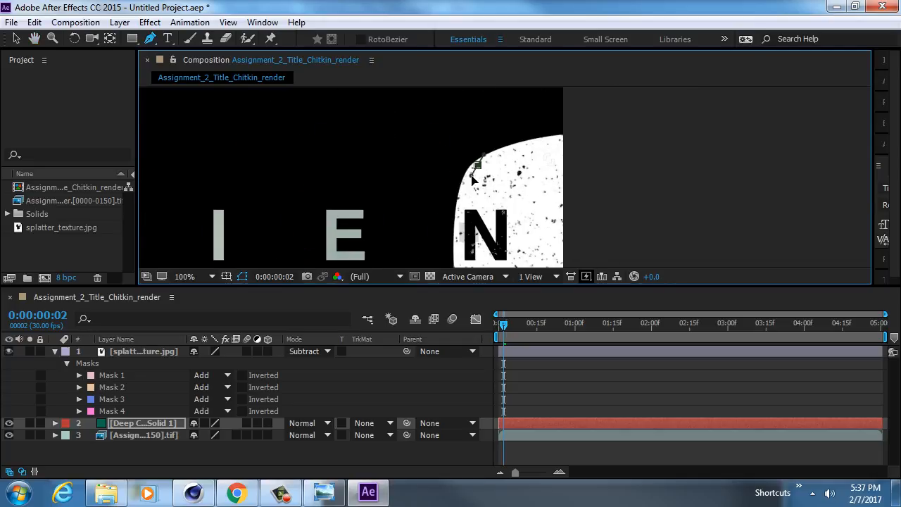
pyautogui.press('space')
pyautogui.moveTo(468, 214); pyautogui.dragTo(479, 151)
pyautogui.moveTo(477, 220); pyautogui.dragTo(495, 233)
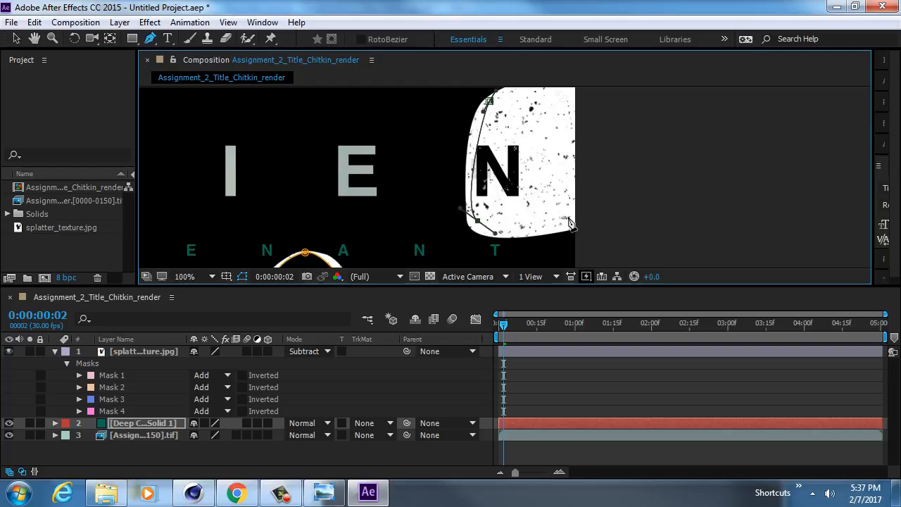
pyautogui.moveTo(570, 220); pyautogui.dragTo(584, 212)
pyautogui.press('space')
pyautogui.moveTo(588, 127); pyautogui.dragTo(573, 193)
pyautogui.moveTo(559, 144); pyautogui.dragTo(536, 146)
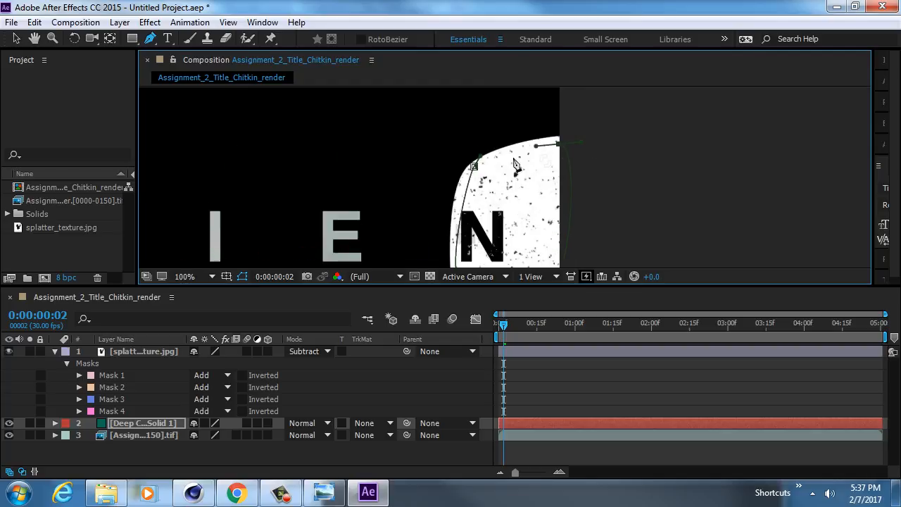
pyautogui.moveTo(475, 166); pyautogui.dragTo(480, 174)
# Trace the oval patch between the letters A and L with a closed four-point mask on the green solid
pyautogui.press('space')
pyautogui.moveTo(317, 160); pyautogui.dragTo(678, 225)
pyautogui.moveTo(429, 186); pyautogui.dragTo(476, 102)
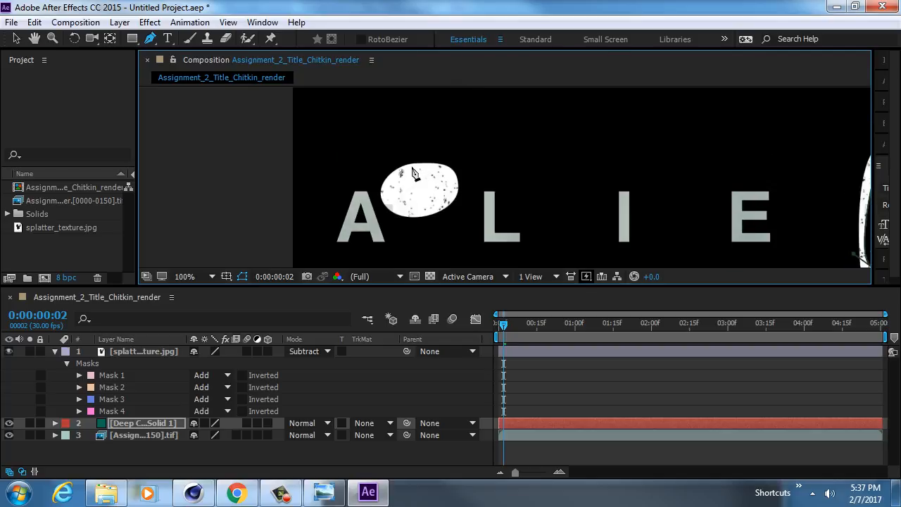
pyautogui.moveTo(407, 166); pyautogui.dragTo(395, 168)
pyautogui.moveTo(391, 202); pyautogui.dragTo(450, 172)
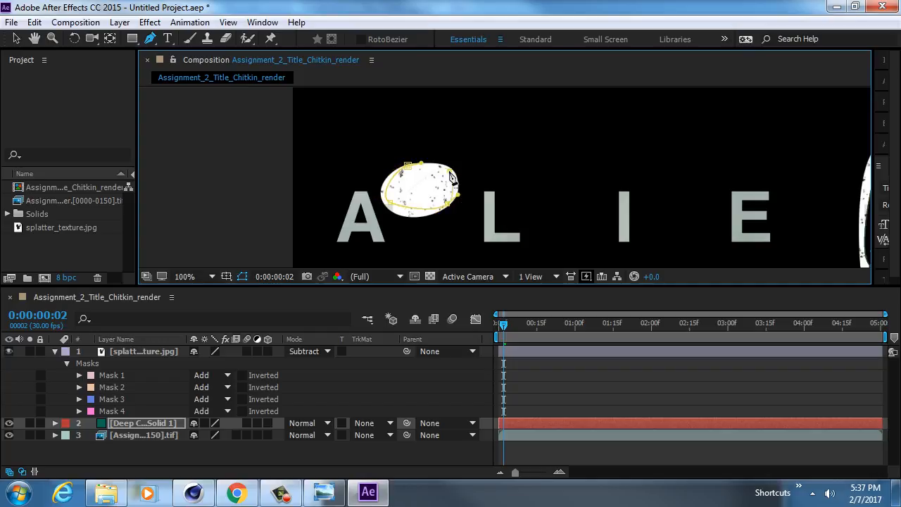
pyautogui.click(408, 167)
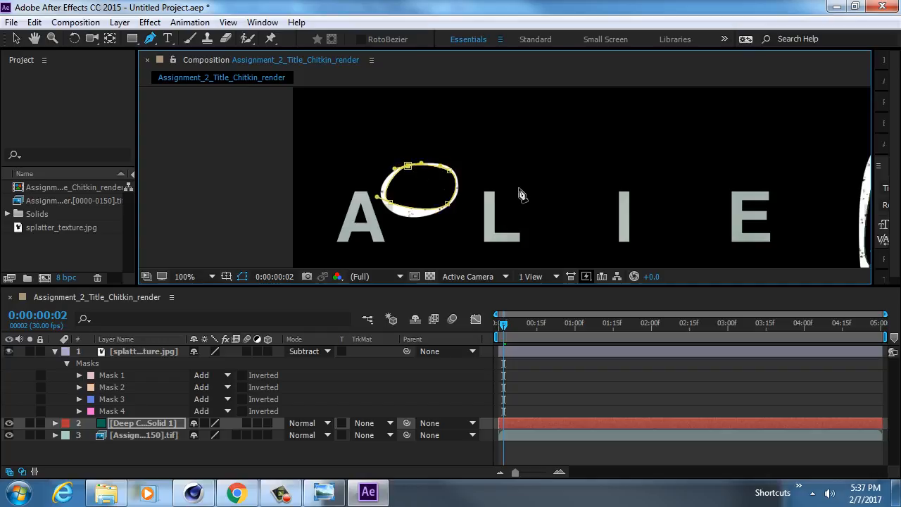
# Reveal the green solid's four masks and try setting them all to Subtract
pyautogui.click(130, 428)
pyautogui.press('m')
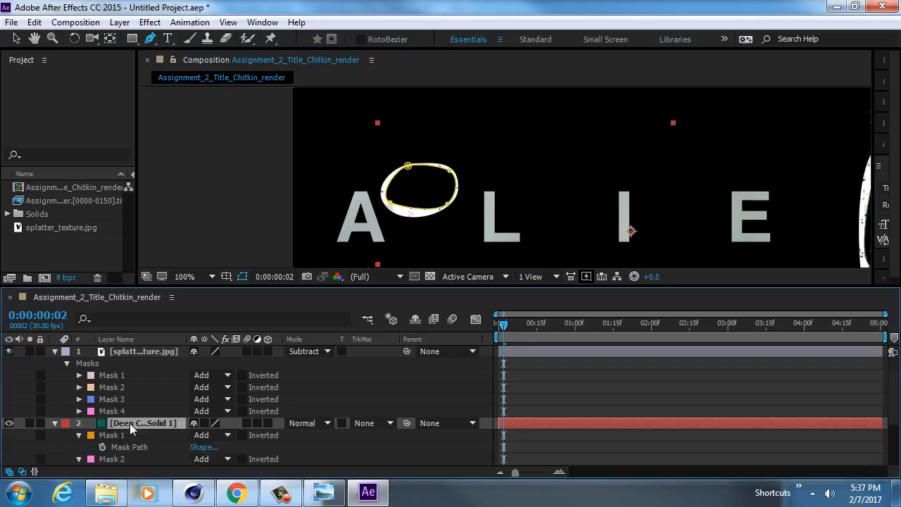
pyautogui.scroll(-2, 134, 428)
pyautogui.scroll(-2, 138, 424)
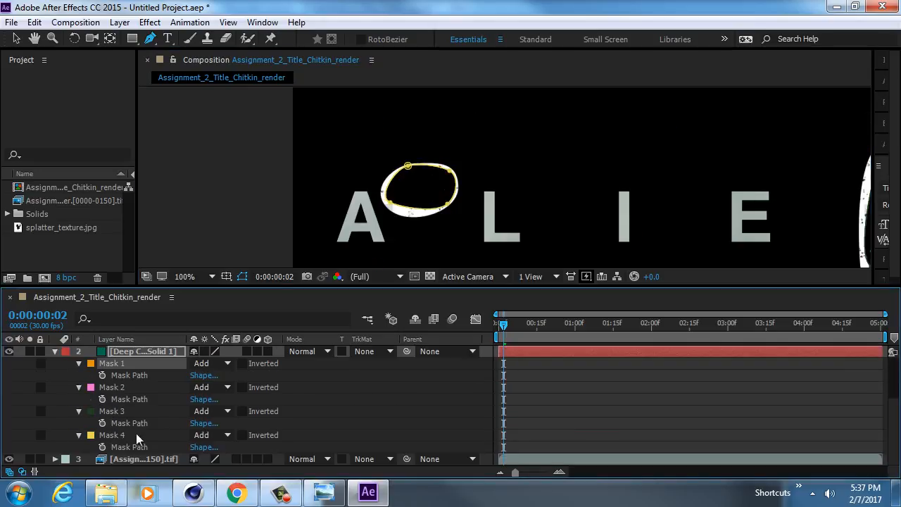
pyautogui.click(116, 435)
pyautogui.click(201, 435)
pyautogui.click(237, 359)
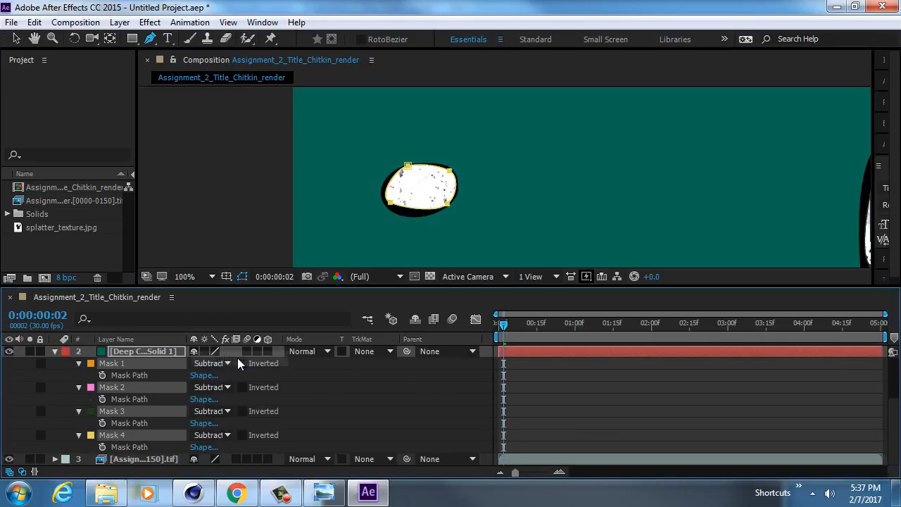
pyautogui.scroll(-2, 591, 136)
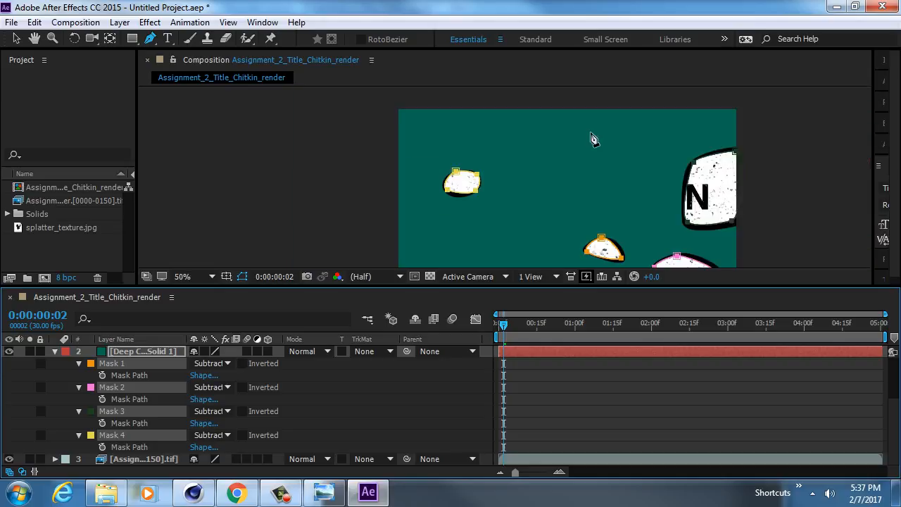
pyautogui.moveTo(621, 187); pyautogui.dragTo(495, 153)
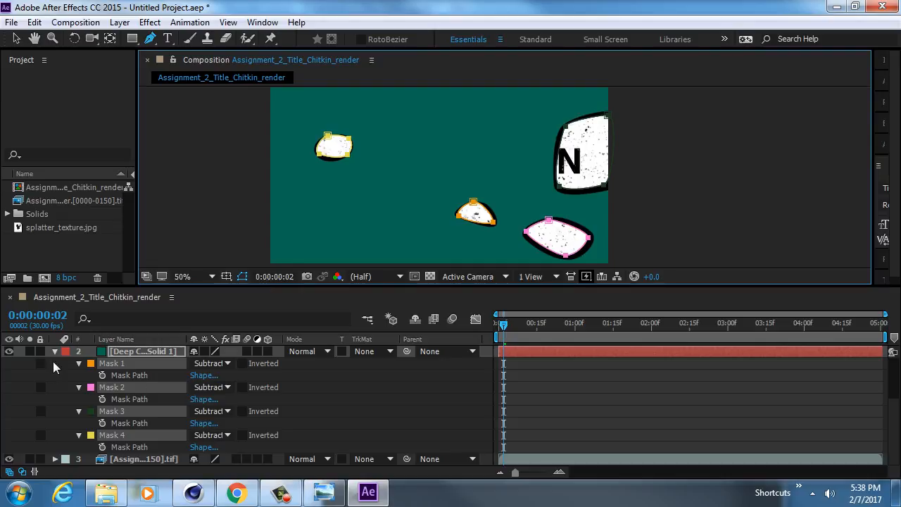
# Set the green solid's four masks to Add, and set the splatter texture layer's blending mode to Normal
pyautogui.click(209, 363)
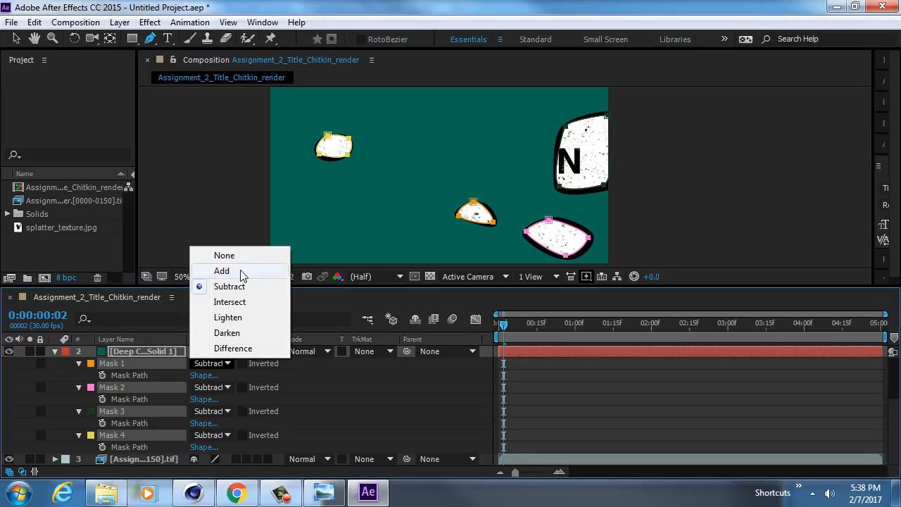
pyautogui.click(219, 271)
pyautogui.click(313, 350)
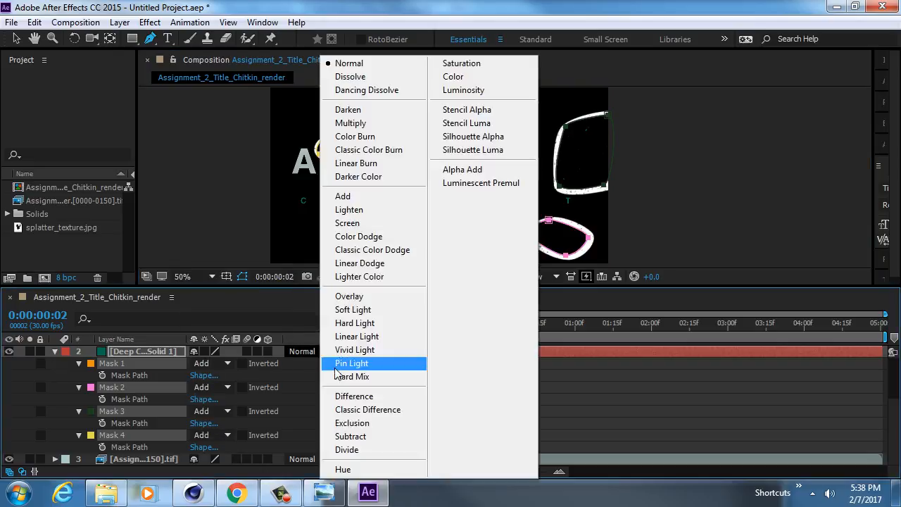
pyautogui.click(255, 382)
pyautogui.scroll(3, 155, 370)
pyautogui.click(308, 351)
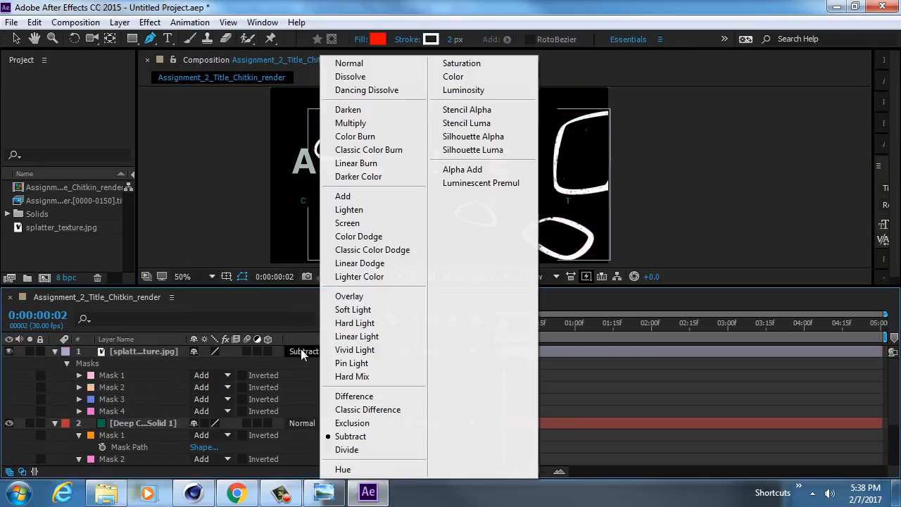
pyautogui.click(367, 65)
# Try the Alpha Matte and Alpha Inverted Matte options from the splatter texture on the green solid
pyautogui.click(366, 423)
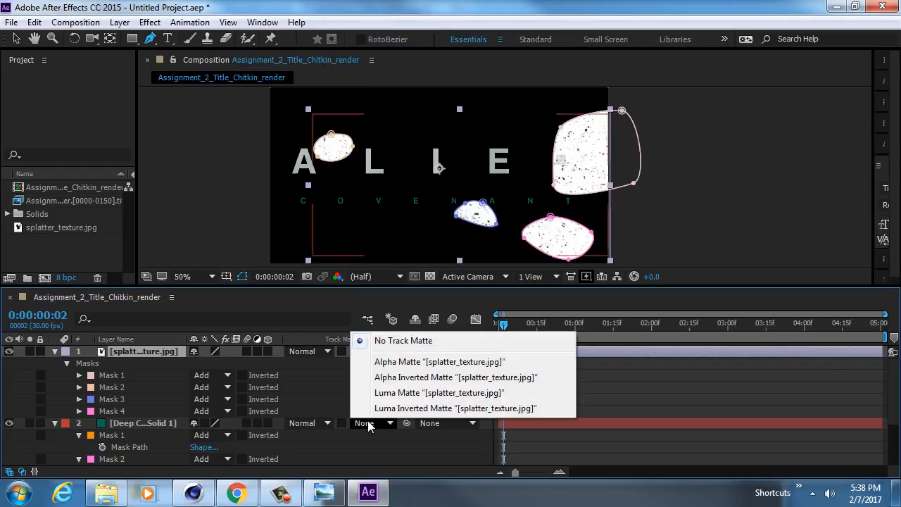
pyautogui.click(411, 362)
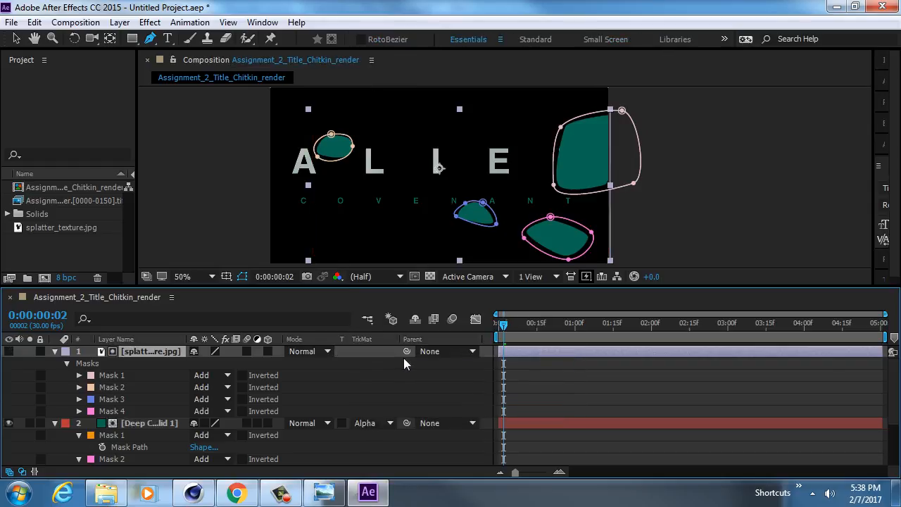
pyautogui.click(371, 427)
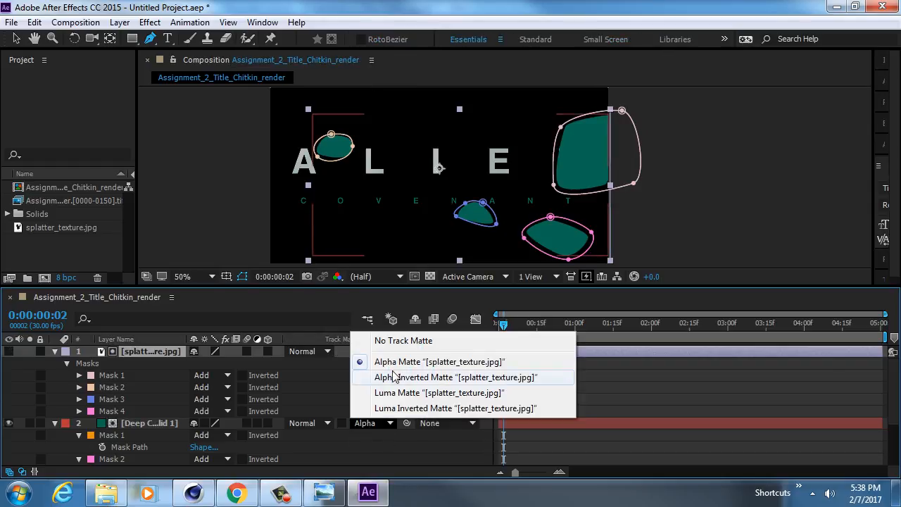
pyautogui.click(393, 375)
pyautogui.press('.')
pyautogui.press('.')
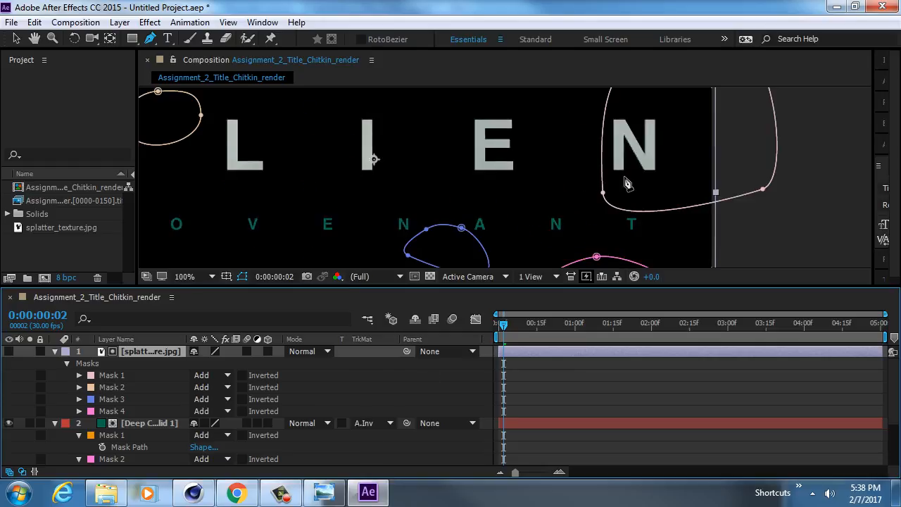
# Try Luma Matte on the green solid, and settle on Luma Inverted Matte from the splatter texture
pyautogui.click(372, 423)
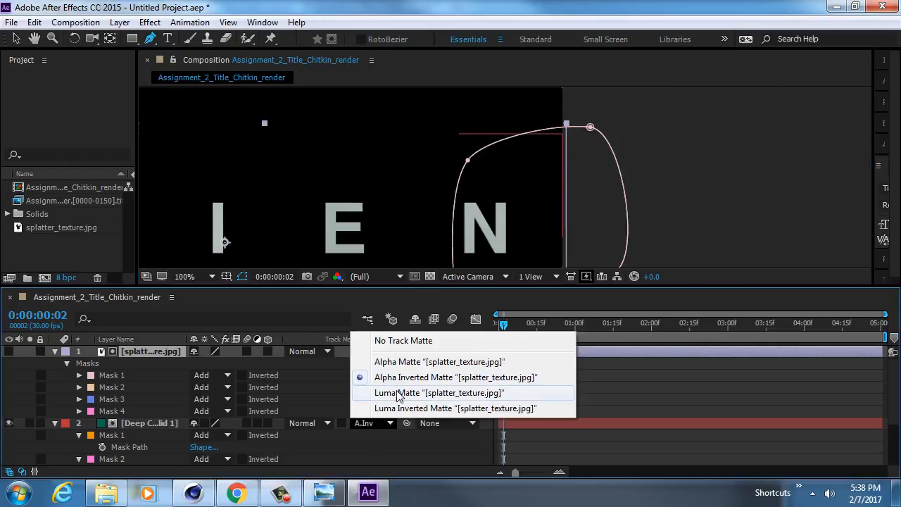
pyautogui.click(398, 393)
pyautogui.click(366, 425)
pyautogui.click(396, 408)
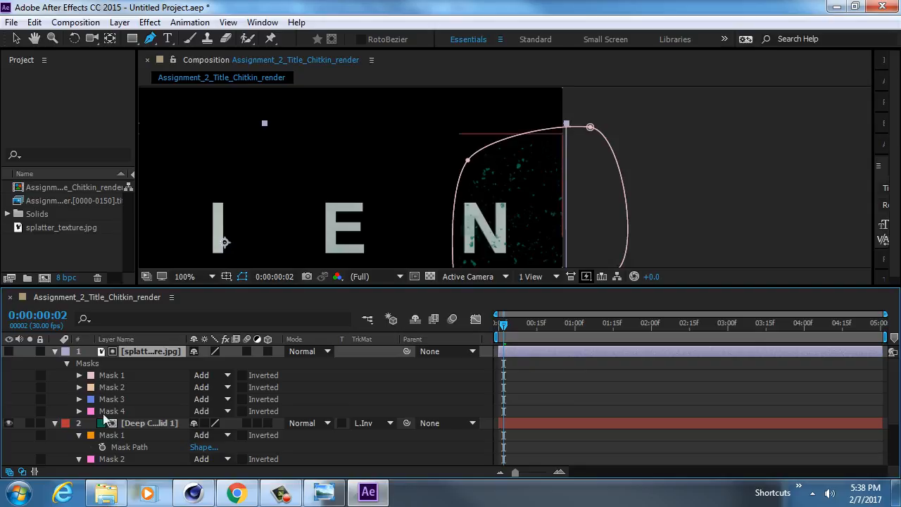
# Collapse the expanded layer properties and move the rendered title sequence above the splatter texture in the layer stack
pyautogui.click(148, 422)
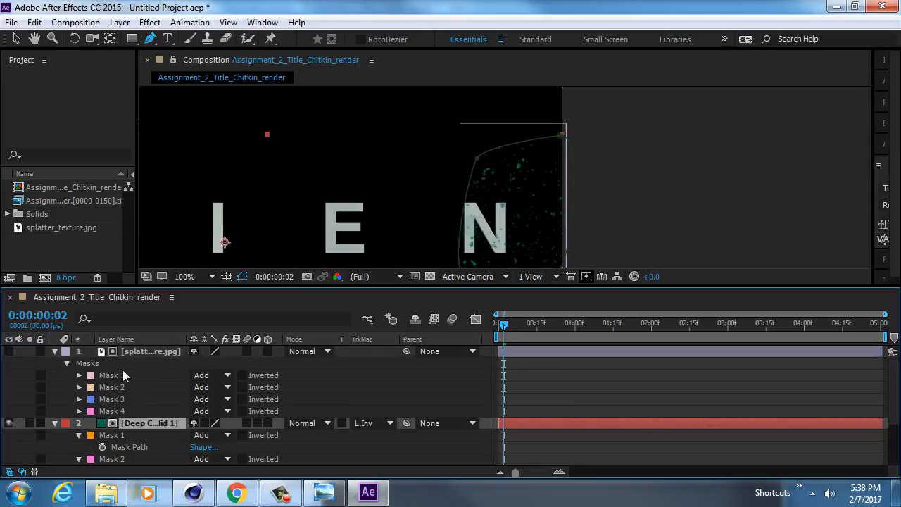
pyautogui.scroll(-3, 154, 382)
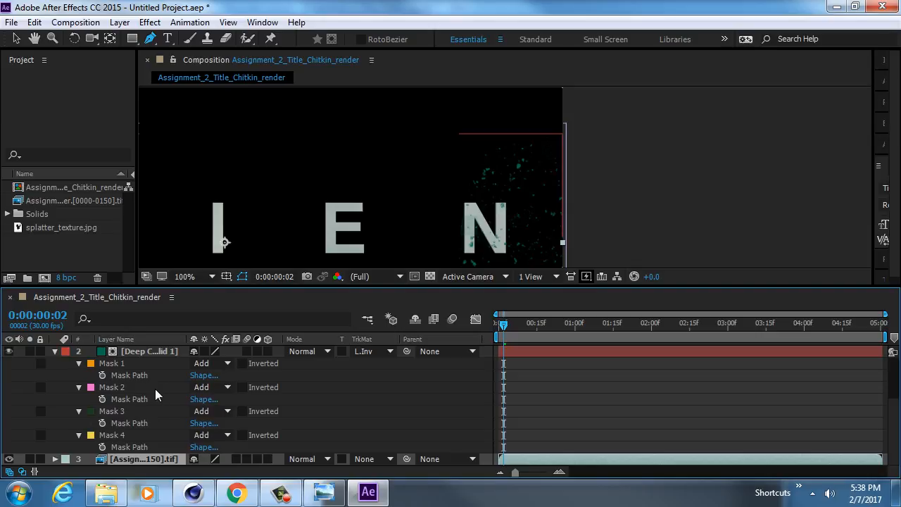
pyautogui.hotkey('ctrl', 'a')
pyautogui.click(54, 352)
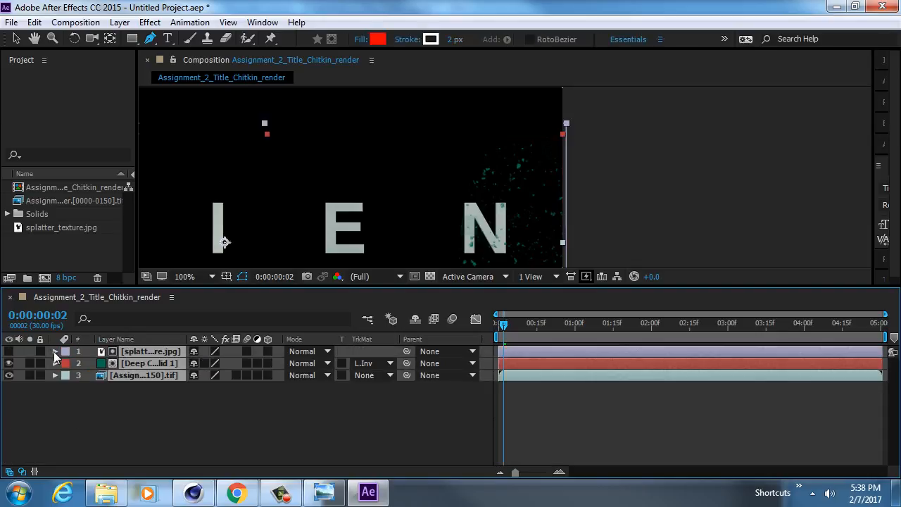
pyautogui.click(123, 394)
pyautogui.moveTo(129, 376); pyautogui.dragTo(137, 349)
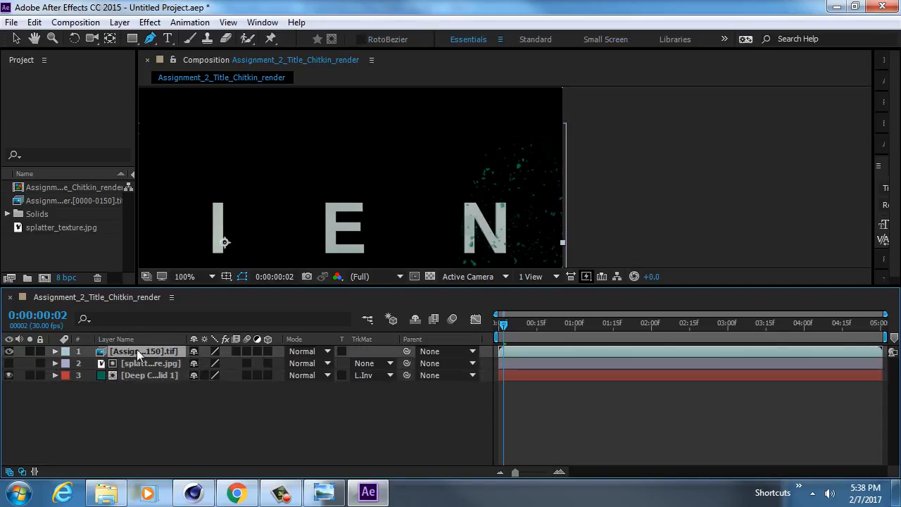
pyautogui.scroll(-2, 483, 198)
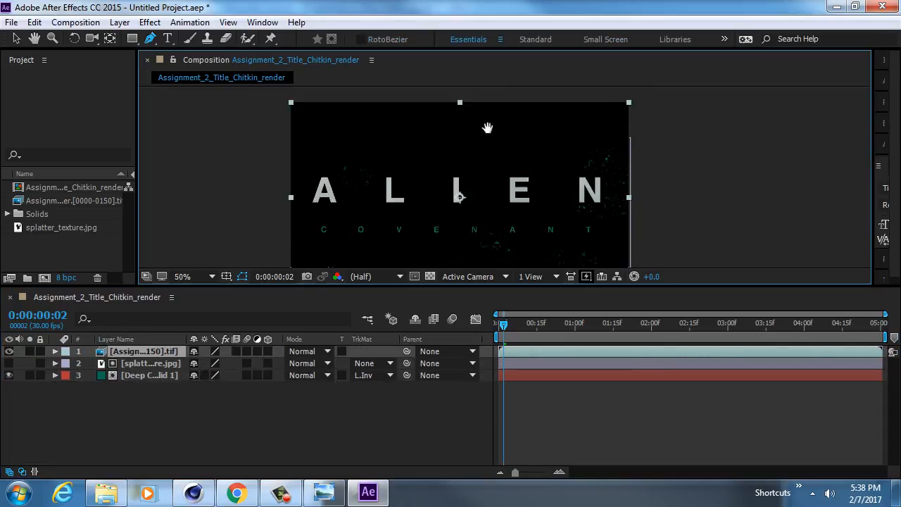
# Select the green solid and shift the upper-left point of its mask between the letters A and L outward
pyautogui.scroll(2, 399, 177)
pyautogui.hscroll(-3, 457, 187)
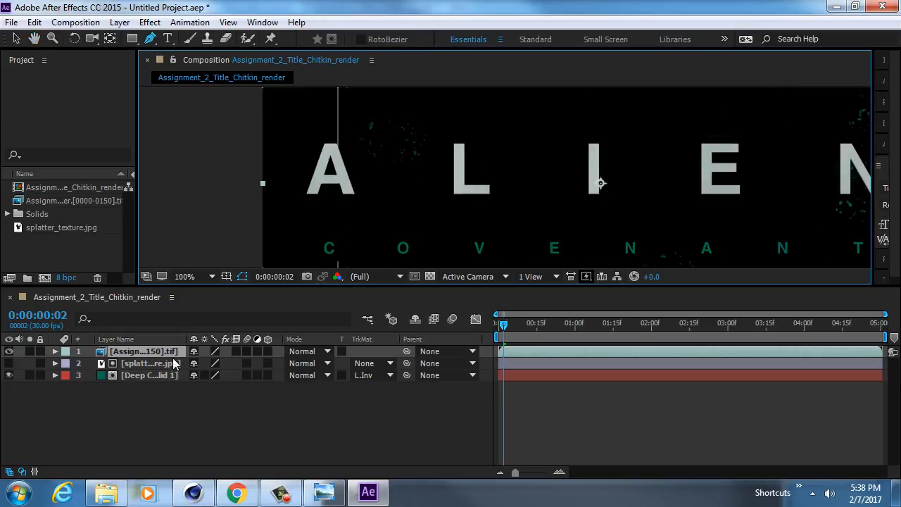
pyautogui.click(159, 376)
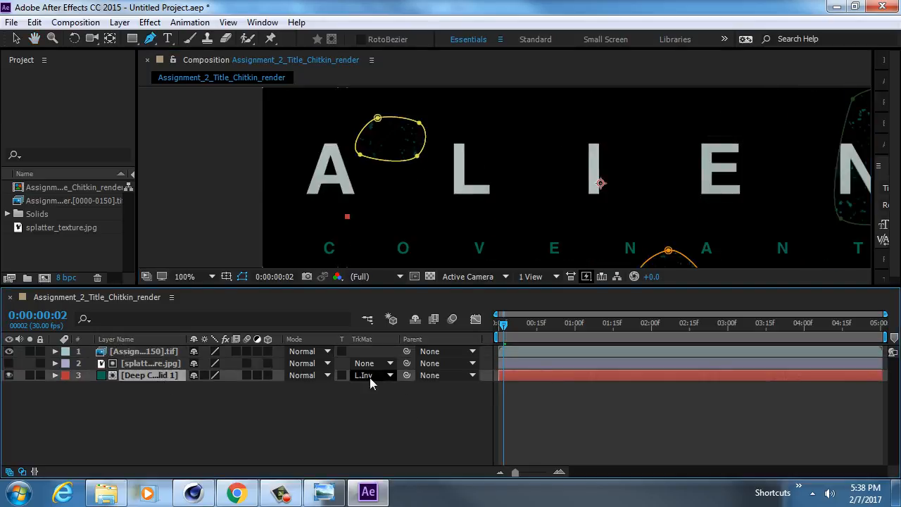
pyautogui.scroll(2, 383, 173)
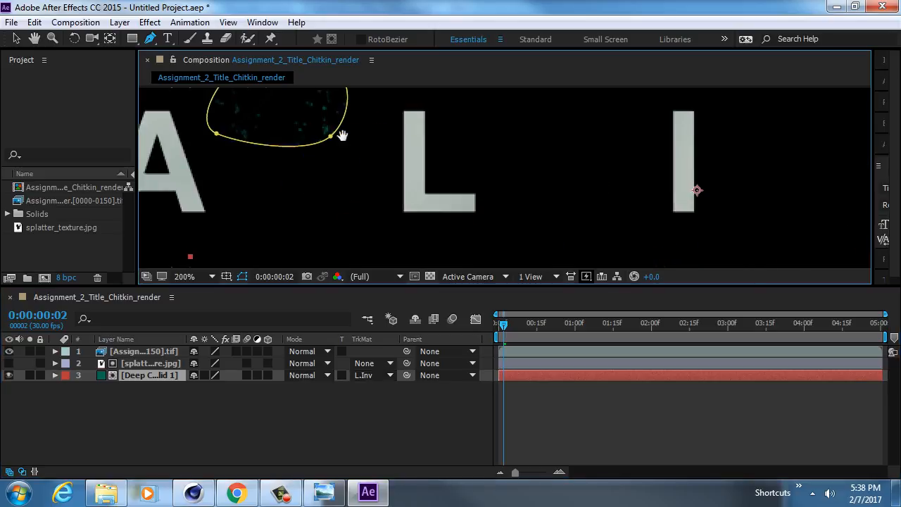
pyautogui.moveTo(293, 162); pyautogui.dragTo(460, 147)
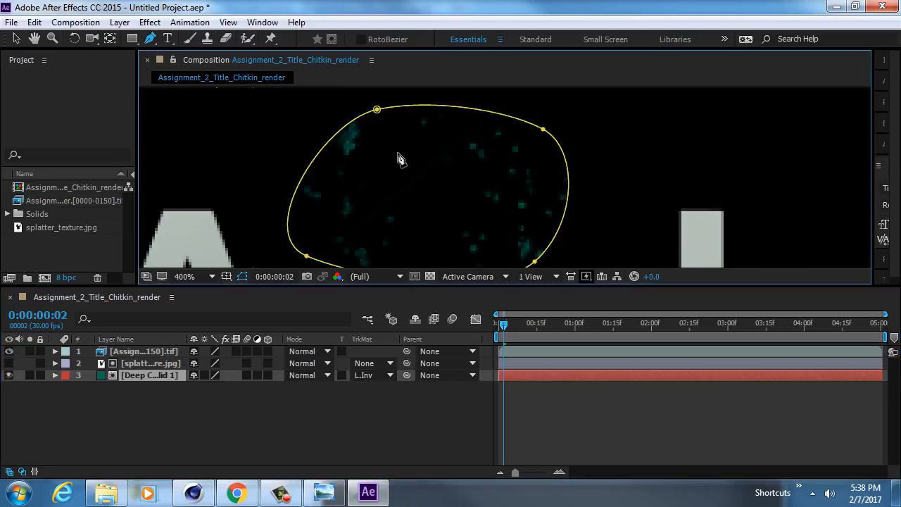
pyautogui.hotkey('ctrl', 't')
pyautogui.doubleClick(376, 110)
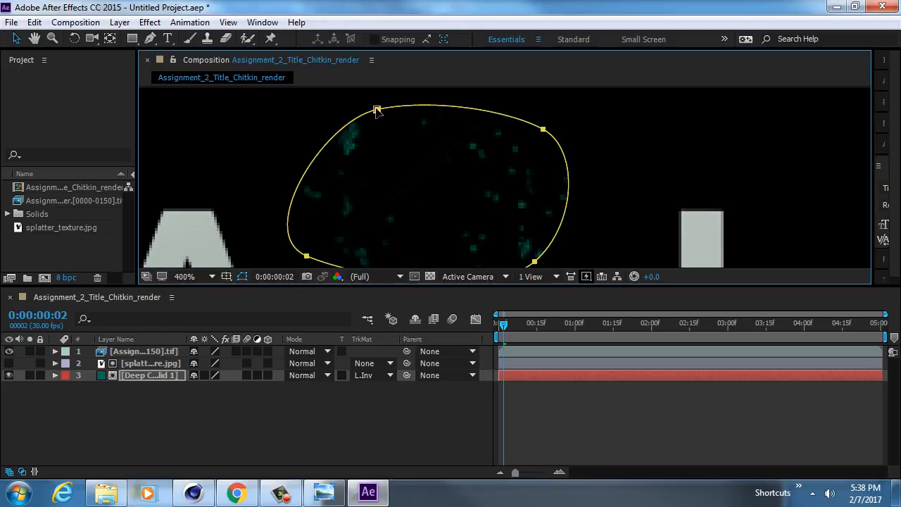
pyautogui.moveTo(377, 113); pyautogui.dragTo(346, 118)
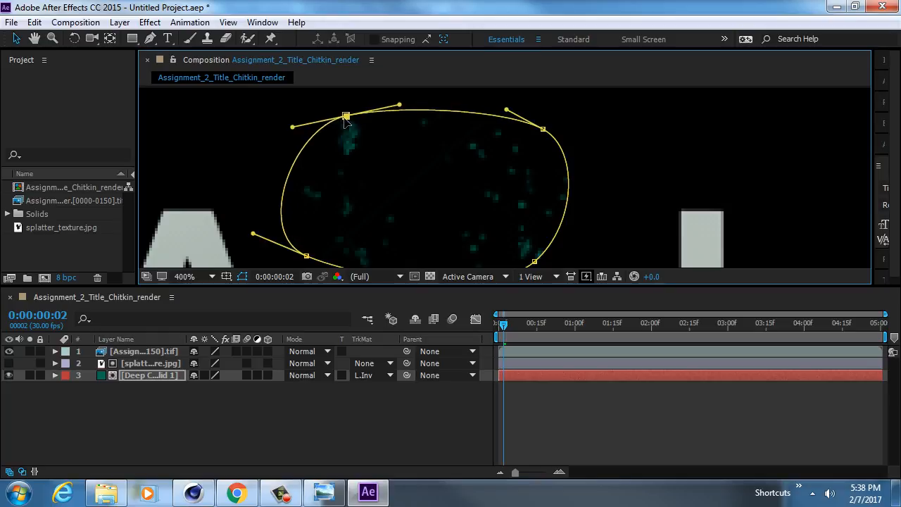
# Pull the other points of the mask between A and L inward to tighten it around the left-hand specks
pyautogui.moveTo(540, 138); pyautogui.dragTo(438, 181)
pyautogui.moveTo(466, 149); pyautogui.dragTo(466, 124)
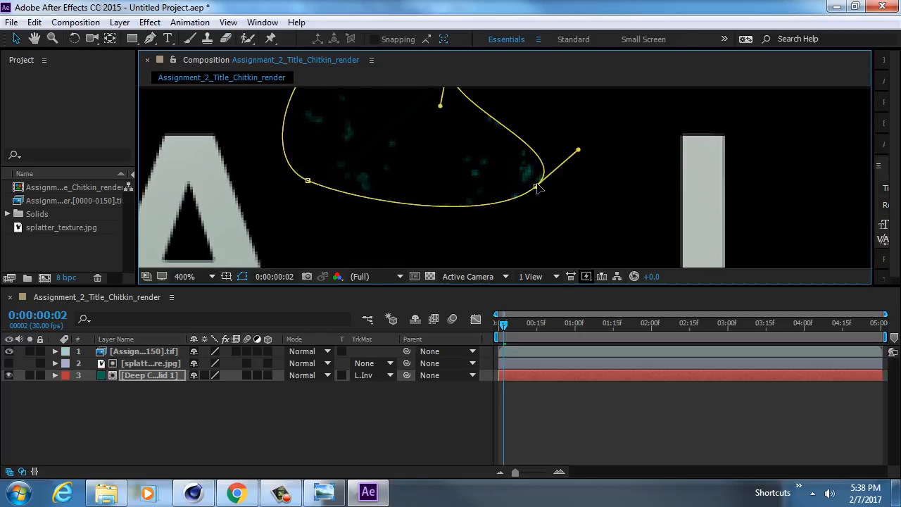
pyautogui.moveTo(536, 186); pyautogui.dragTo(423, 168)
pyautogui.moveTo(387, 152); pyautogui.dragTo(412, 204)
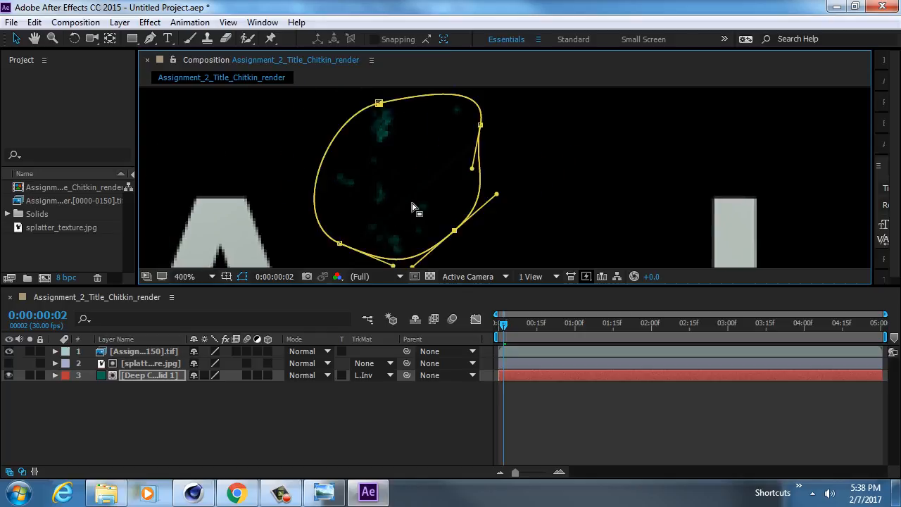
pyautogui.moveTo(339, 245); pyautogui.dragTo(382, 214)
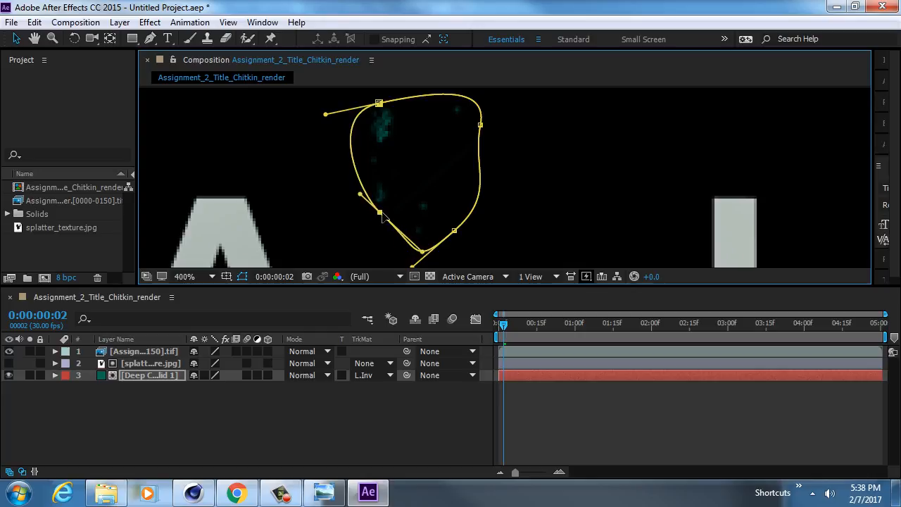
pyautogui.moveTo(454, 232); pyautogui.dragTo(419, 194)
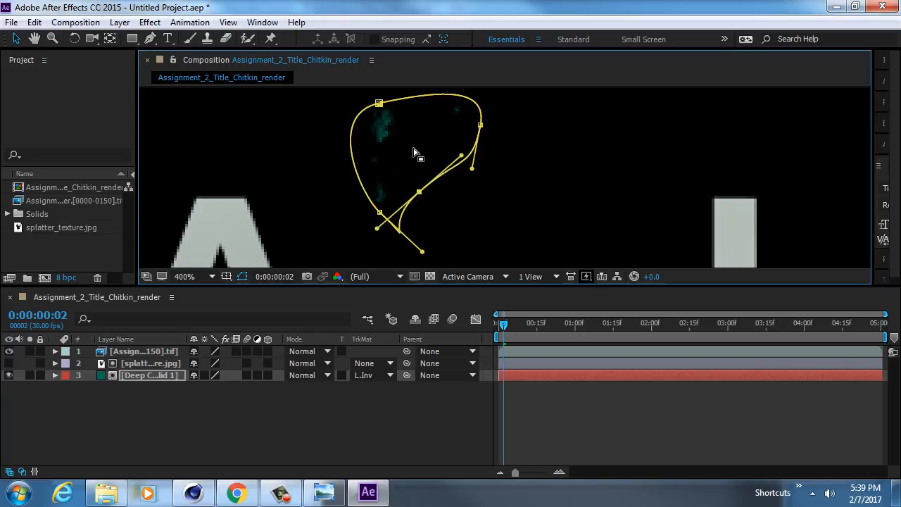
# Reshape the green solid's mask below COVENANT by moving its points closer around the splatter specks
pyautogui.scroll(-2, 414, 152)
pyautogui.moveTo(577, 211); pyautogui.dragTo(346, 138)
pyautogui.moveTo(522, 250); pyautogui.dragTo(442, 175)
pyautogui.scroll(2, 376, 180)
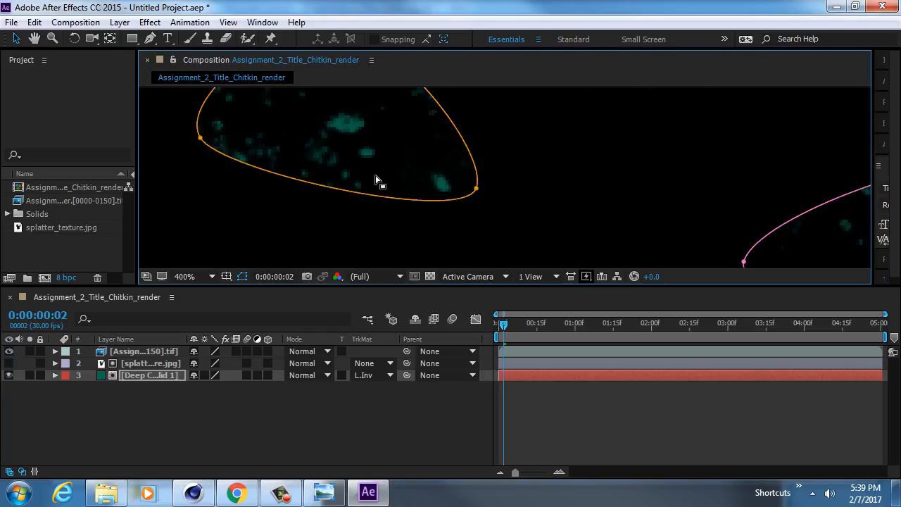
pyautogui.moveTo(376, 180); pyautogui.dragTo(472, 228)
pyautogui.moveTo(296, 184); pyautogui.dragTo(346, 170)
pyautogui.moveTo(398, 174); pyautogui.dragTo(385, 224)
pyautogui.moveTo(404, 127); pyautogui.dragTo(393, 131)
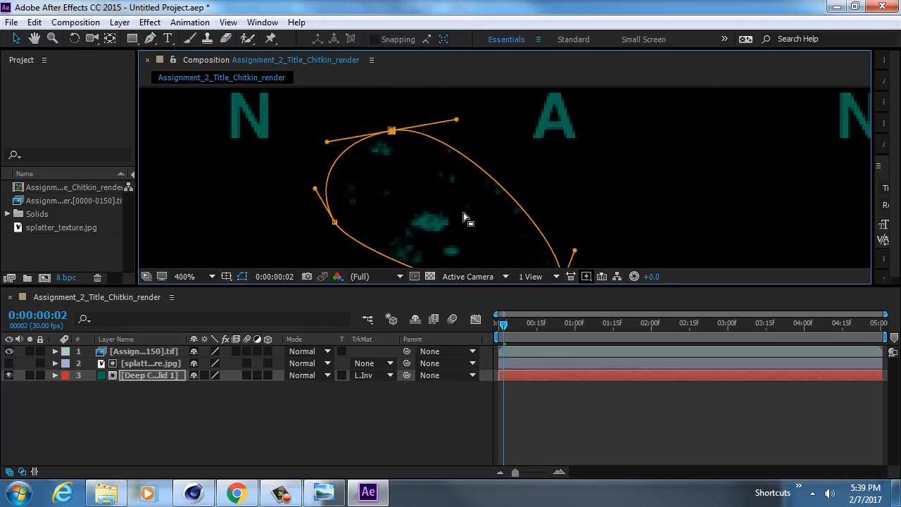
pyautogui.moveTo(465, 212); pyautogui.dragTo(451, 140)
pyautogui.moveTo(547, 214); pyautogui.dragTo(539, 209)
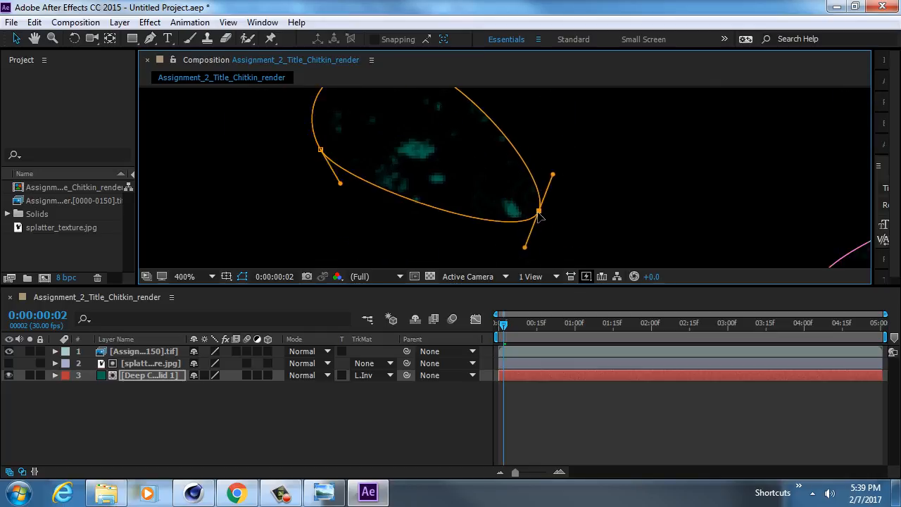
# Create a black (000000) solid of 960 x 540 px on top of the layer stack and hide it
pyautogui.click(139, 375)
pyautogui.press('g')
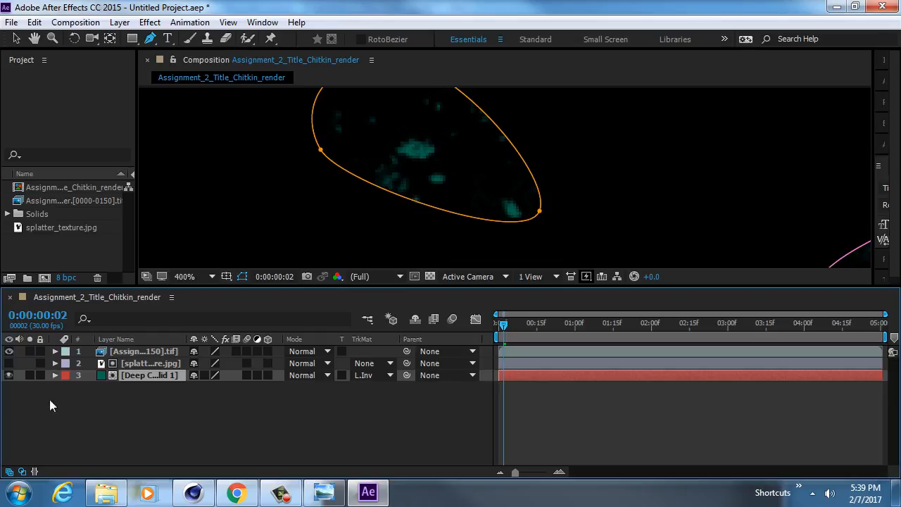
pyautogui.click(123, 419)
pyautogui.hotkey('ctrl', 'y')
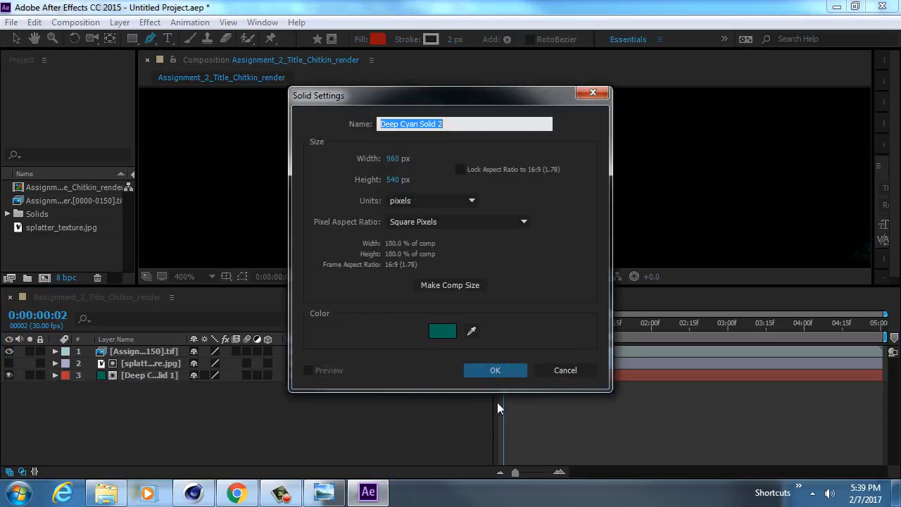
pyautogui.click(449, 324)
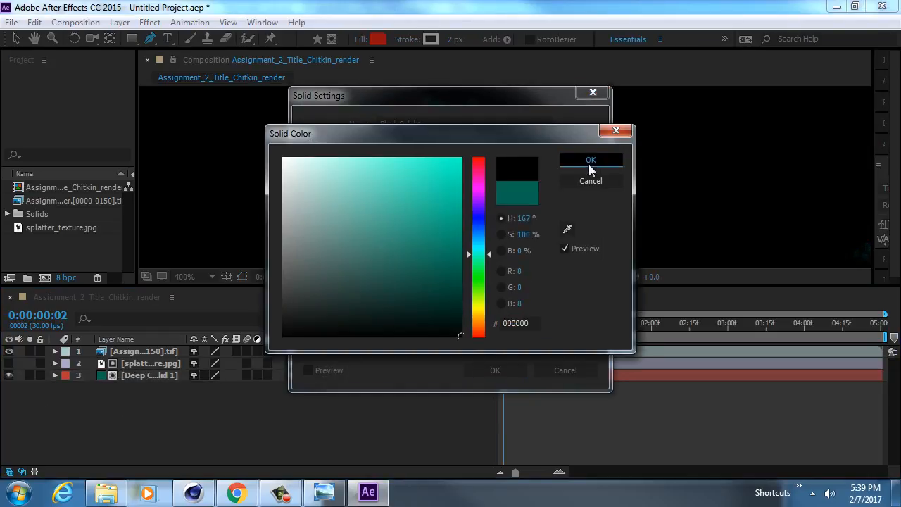
pyautogui.click(590, 160)
pyautogui.click(505, 371)
pyautogui.click(9, 352)
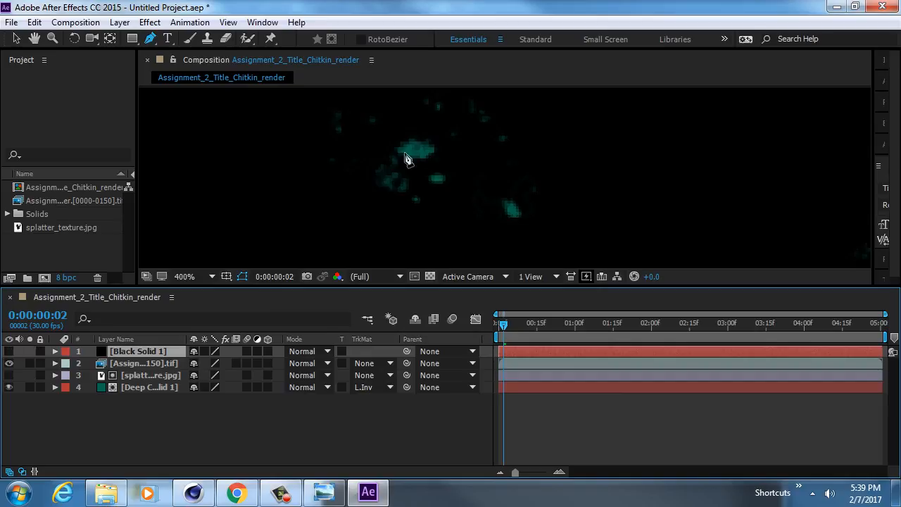
# Draw a closed, rounded four-point mask on the black solid around the bright specks below the centre of COVENANT
pyautogui.moveTo(420, 117); pyautogui.dragTo(384, 121)
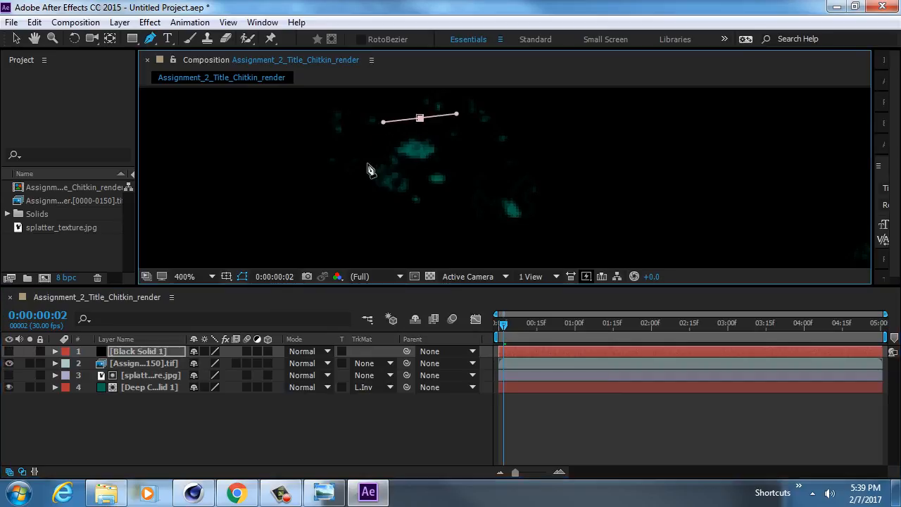
pyautogui.moveTo(366, 164); pyautogui.dragTo(356, 199)
pyautogui.moveTo(428, 224); pyautogui.dragTo(466, 203)
pyautogui.moveTo(472, 166); pyautogui.dragTo(476, 149)
pyautogui.click(420, 117)
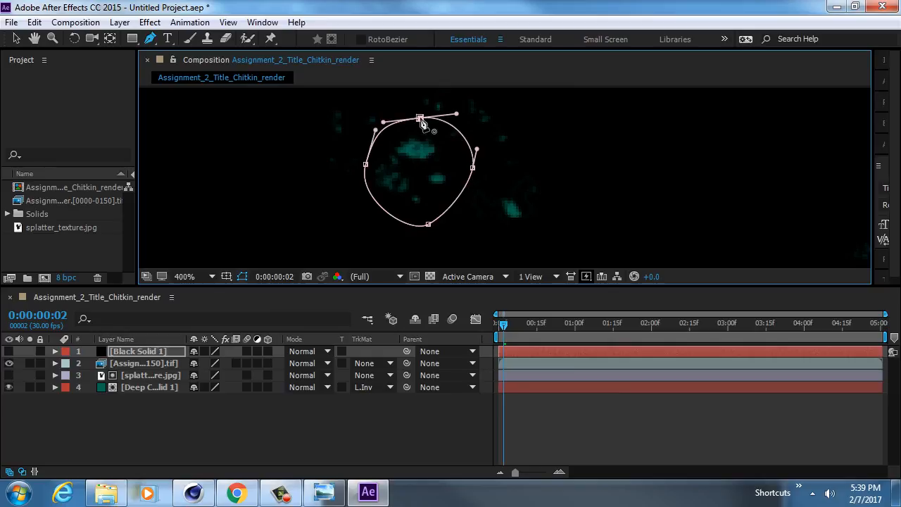
# Draw a closed curved mask on the black solid around part of the speck cluster in the frame's lower-right area
pyautogui.moveTo(621, 170); pyautogui.dragTo(402, 127)
pyautogui.moveTo(605, 190); pyautogui.dragTo(399, 104)
pyautogui.moveTo(494, 166); pyautogui.dragTo(434, 169)
pyautogui.moveTo(469, 224); pyautogui.dragTo(470, 192)
pyautogui.moveTo(539, 191); pyautogui.dragTo(568, 204)
pyautogui.moveTo(586, 172)
pyautogui.mouseDown()
pyautogui.moveTo(594, 160)
pyautogui.moveTo(583, 184)
pyautogui.mouseUp()
pyautogui.moveTo(542, 149); pyautogui.dragTo(508, 130)
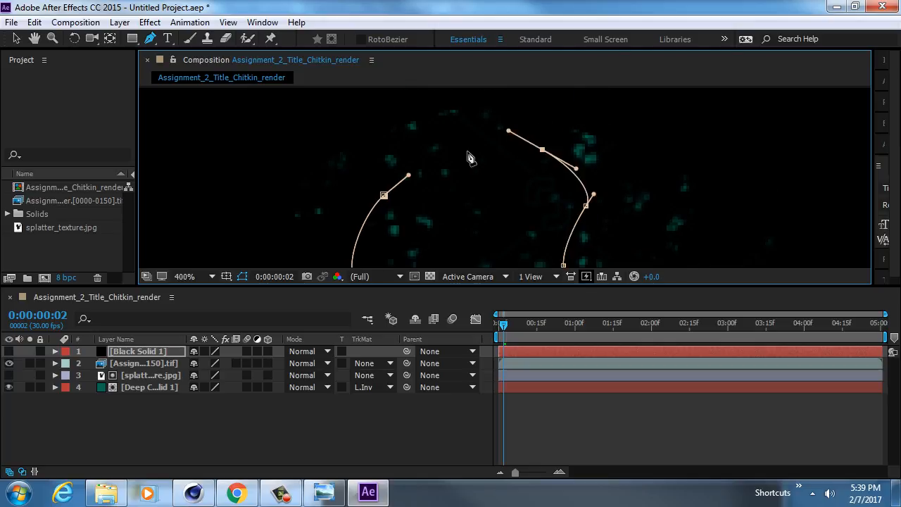
pyautogui.moveTo(424, 134); pyautogui.dragTo(408, 135)
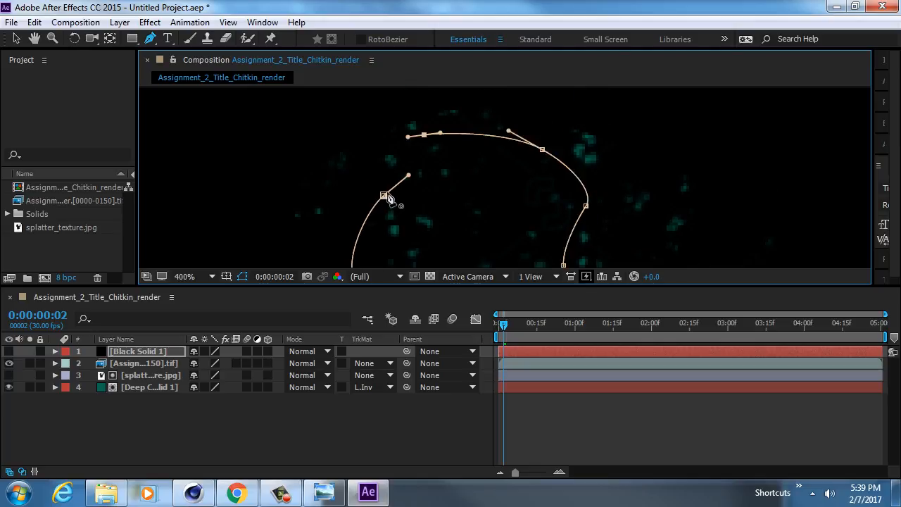
pyautogui.click(384, 195)
# Draw a closed three-point mask on the black solid around the specks just below the left leg of the N
pyautogui.moveTo(622, 95); pyautogui.dragTo(459, 222)
pyautogui.scroll(-1, 477, 211)
pyautogui.moveTo(554, 98); pyautogui.dragTo(482, 226)
pyautogui.scroll(1, 458, 211)
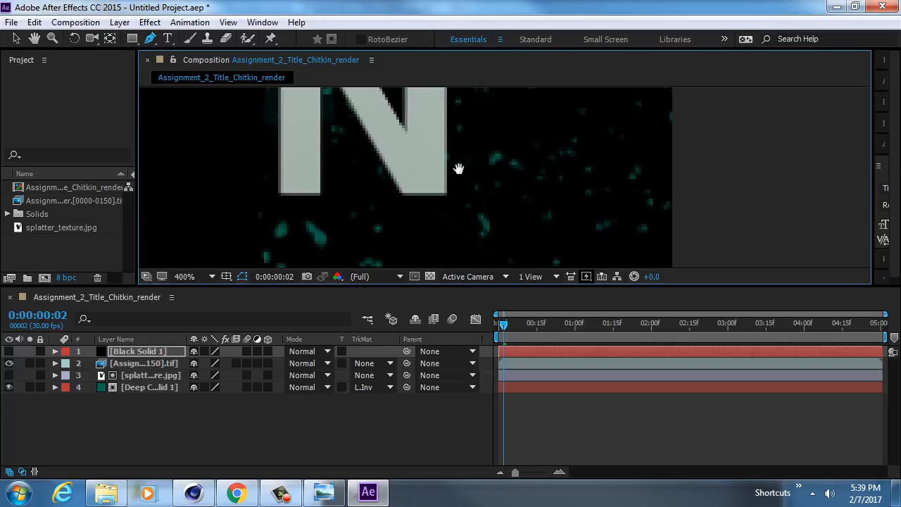
pyautogui.moveTo(356, 199); pyautogui.dragTo(373, 162)
pyautogui.moveTo(420, 180); pyautogui.dragTo(420, 206)
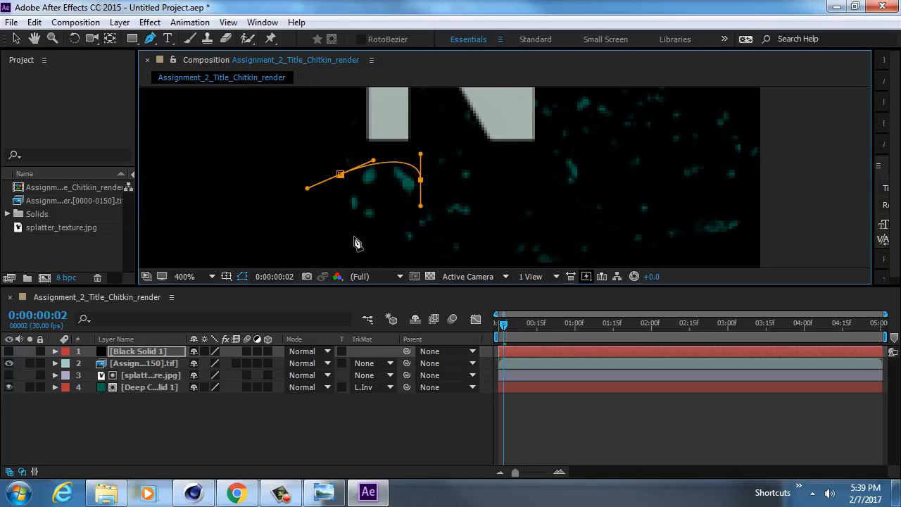
pyautogui.moveTo(353, 236); pyautogui.dragTo(342, 211)
pyautogui.click(340, 173)
# Draw a closed curved mask on the black solid around the specks beside the lower-right corner of the N
pyautogui.moveTo(528, 177); pyautogui.dragTo(395, 87)
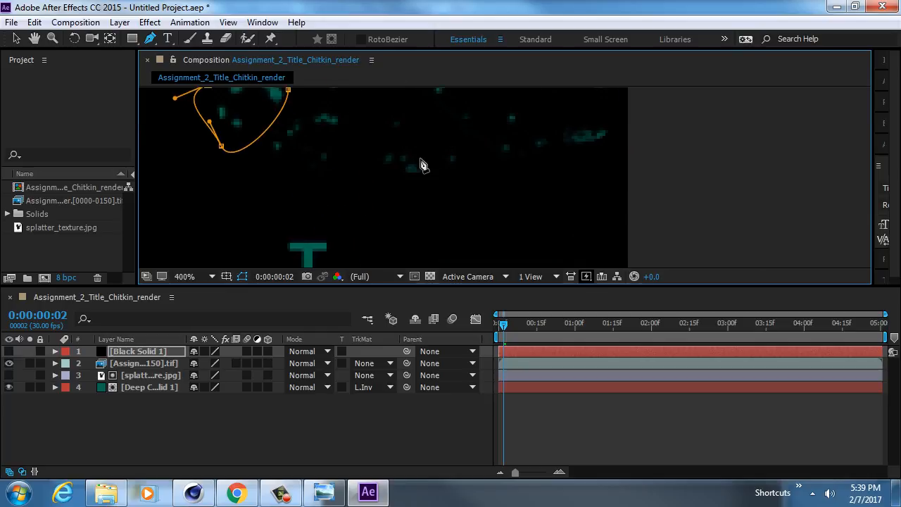
pyautogui.moveTo(421, 160); pyautogui.dragTo(422, 196)
pyautogui.moveTo(479, 145); pyautogui.dragTo(457, 196)
pyautogui.moveTo(396, 159); pyautogui.dragTo(406, 174)
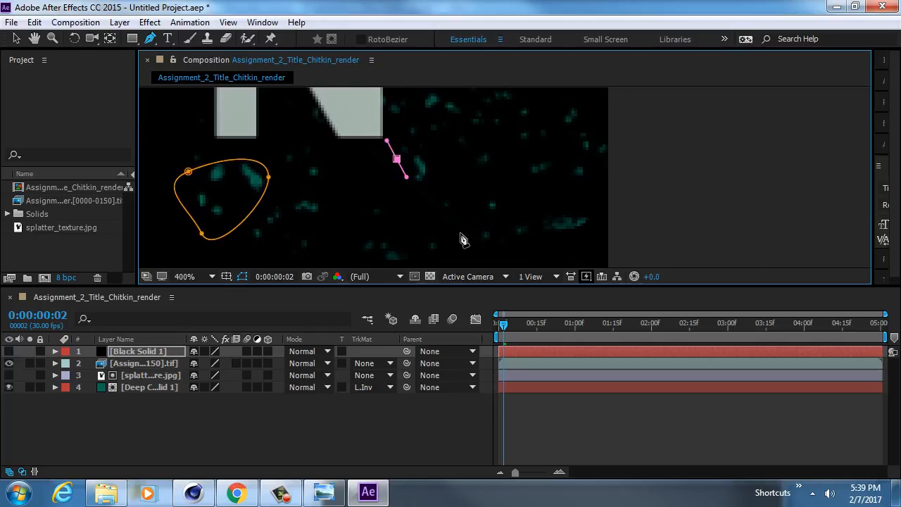
pyautogui.moveTo(456, 222); pyautogui.dragTo(504, 162)
pyautogui.moveTo(498, 124); pyautogui.dragTo(477, 124)
pyautogui.moveTo(428, 153); pyautogui.dragTo(422, 235)
pyautogui.click(412, 226)
# Draw a closed mask on the black solid around the specks at the frame's right edge beside the N
pyautogui.moveTo(500, 134); pyautogui.dragTo(476, 221)
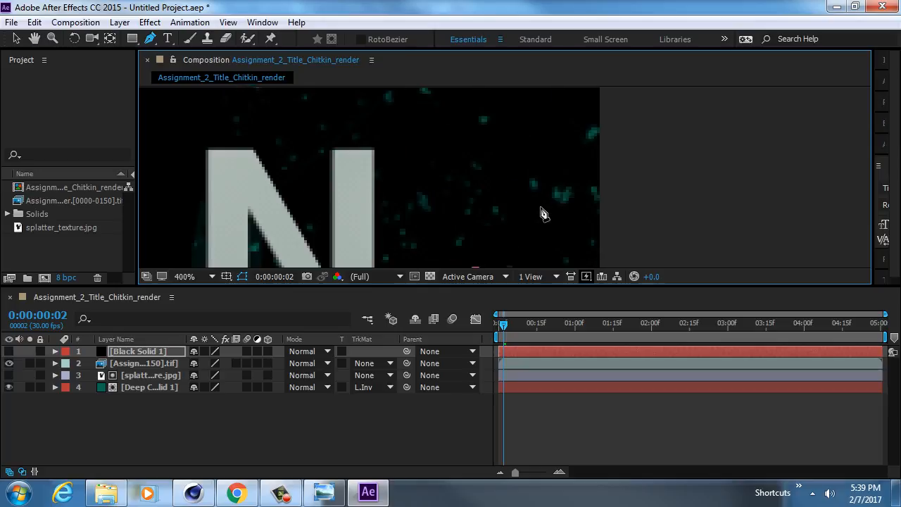
pyautogui.moveTo(542, 214); pyautogui.dragTo(510, 182)
pyautogui.moveTo(637, 195)
pyautogui.mouseDown()
pyautogui.moveTo(636, 211)
pyautogui.moveTo(643, 178)
pyautogui.mouseUp()
pyautogui.moveTo(639, 114); pyautogui.dragTo(604, 114)
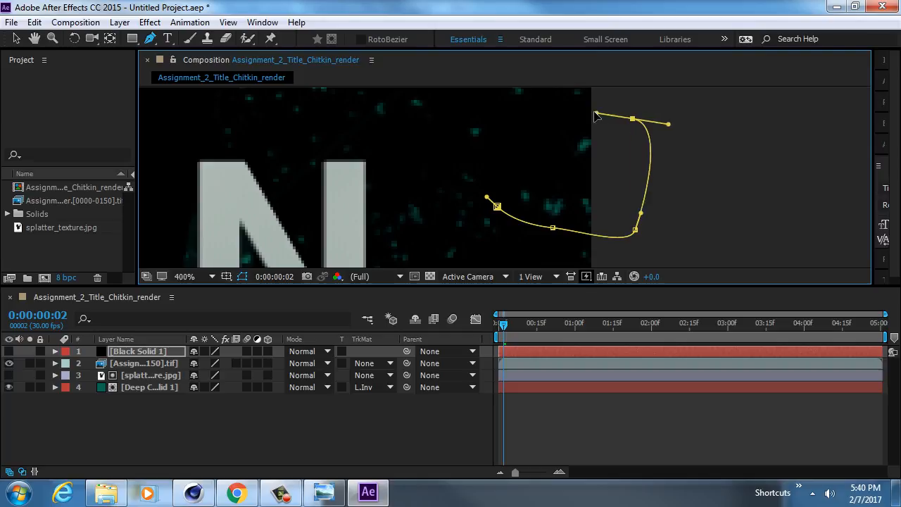
pyautogui.moveTo(520, 157); pyautogui.dragTo(515, 176)
pyautogui.click(497, 206)
# Draw a larger irregular closed mask on the black solid around the speck cluster above the N
pyautogui.moveTo(403, 154); pyautogui.dragTo(502, 196)
pyautogui.moveTo(429, 124); pyautogui.dragTo(374, 125)
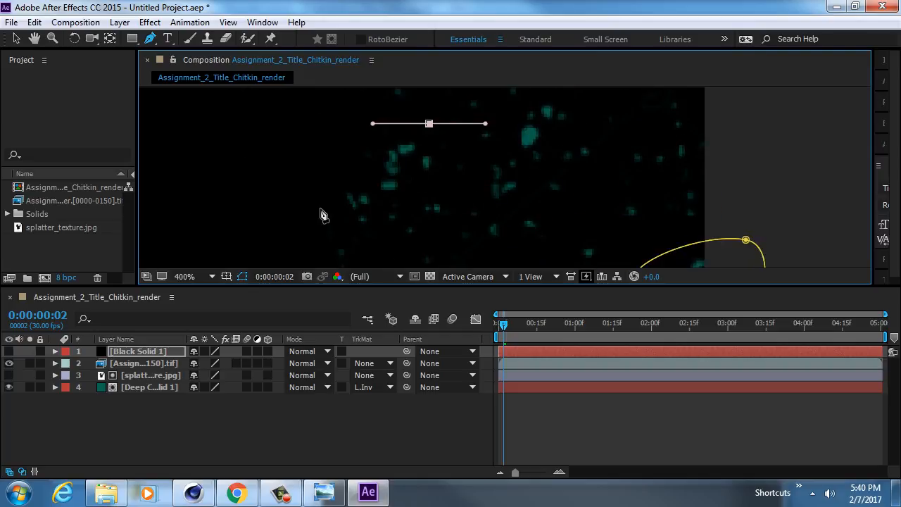
pyautogui.moveTo(322, 211); pyautogui.dragTo(303, 201)
pyautogui.moveTo(525, 207); pyautogui.dragTo(561, 204)
pyautogui.moveTo(580, 133); pyautogui.dragTo(530, 180)
pyautogui.moveTo(546, 160); pyautogui.dragTo(563, 150)
pyautogui.moveTo(541, 110); pyautogui.dragTo(529, 128)
pyautogui.moveTo(455, 111); pyautogui.dragTo(470, 134)
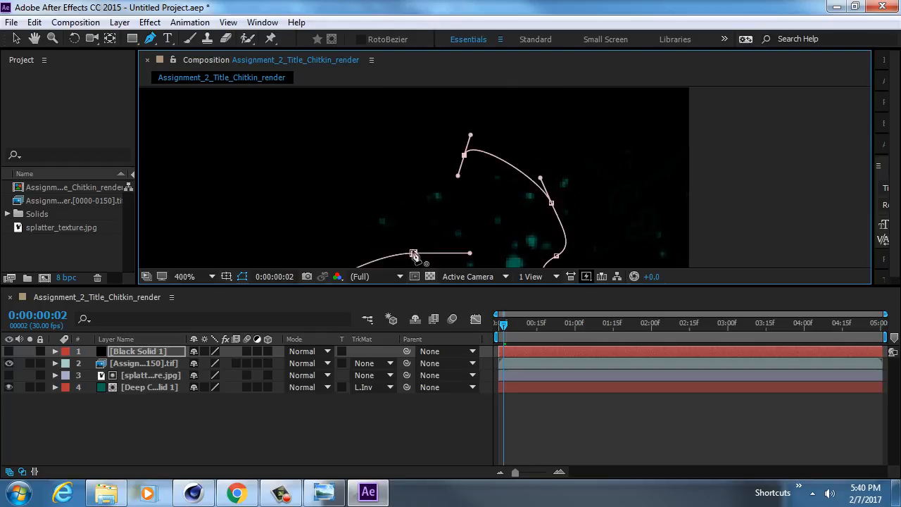
pyautogui.click(413, 253)
# Turn the black solid's visibility back on and deselect all layers
pyautogui.scroll(-2, 344, 214)
pyautogui.moveTo(314, 101); pyautogui.dragTo(424, 97)
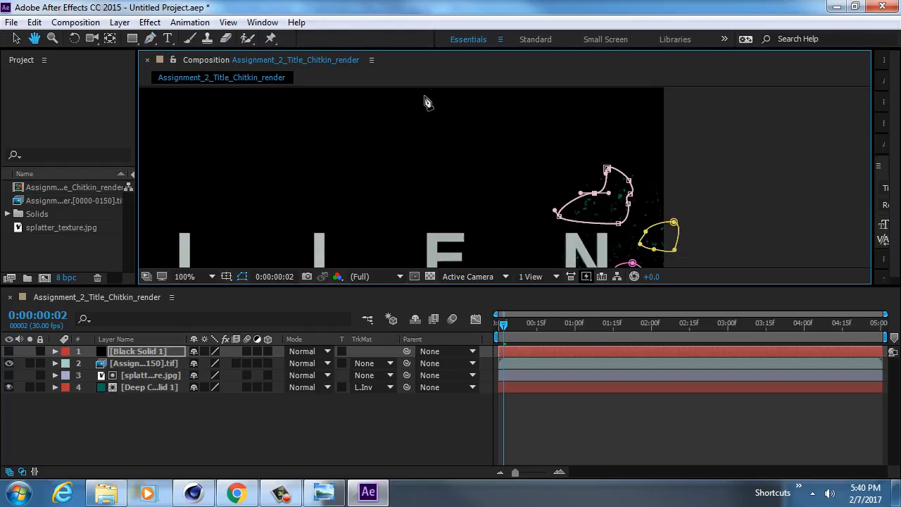
pyautogui.click(10, 352)
pyautogui.click(76, 450)
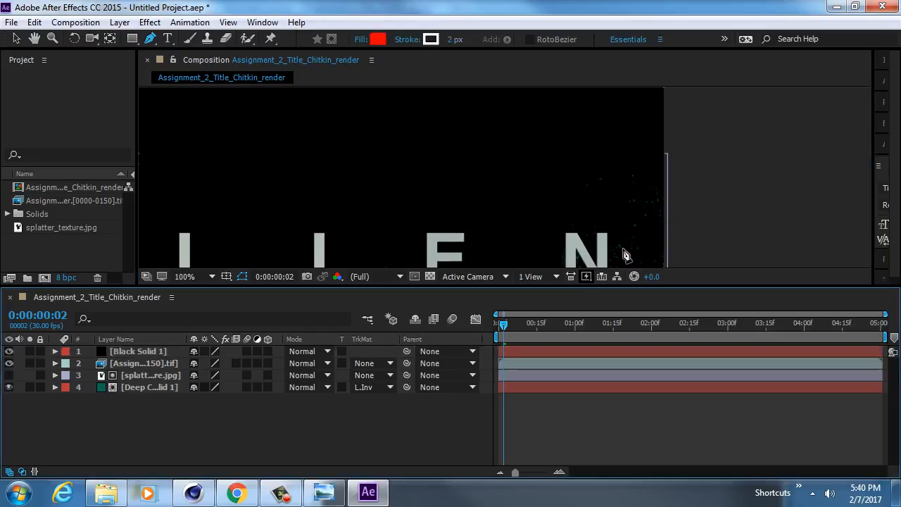
# Fit the whole title in an enlarged composition view and preview the animation
pyautogui.scroll(-1, 588, 179)
pyautogui.moveTo(497, 203); pyautogui.dragTo(541, 153)
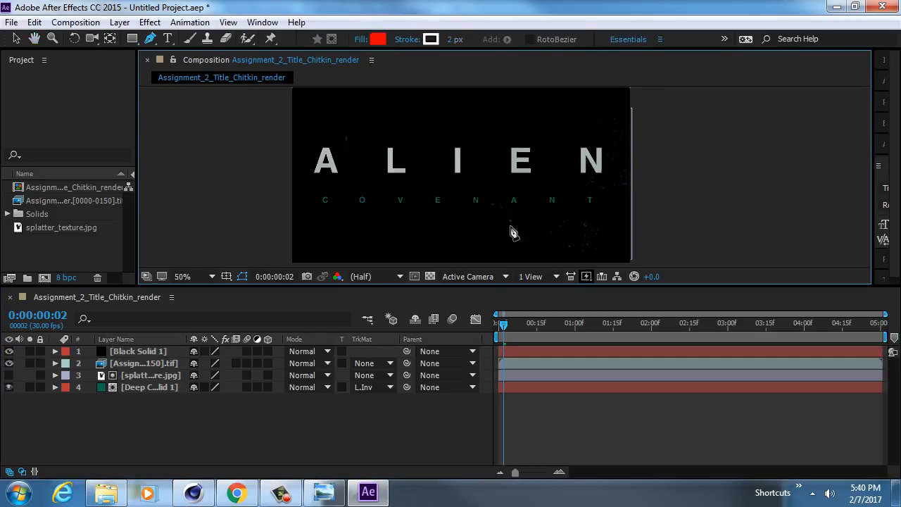
pyautogui.moveTo(477, 287); pyautogui.dragTo(497, 331)
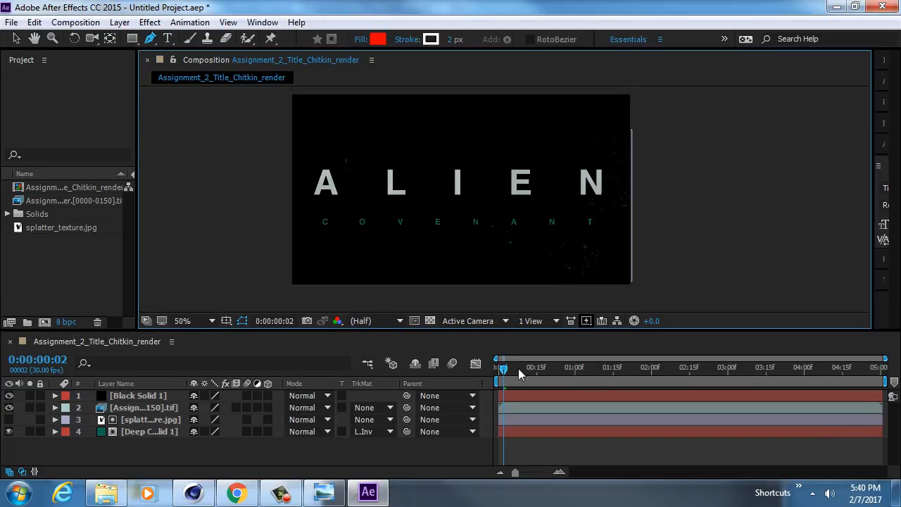
pyautogui.press('space')
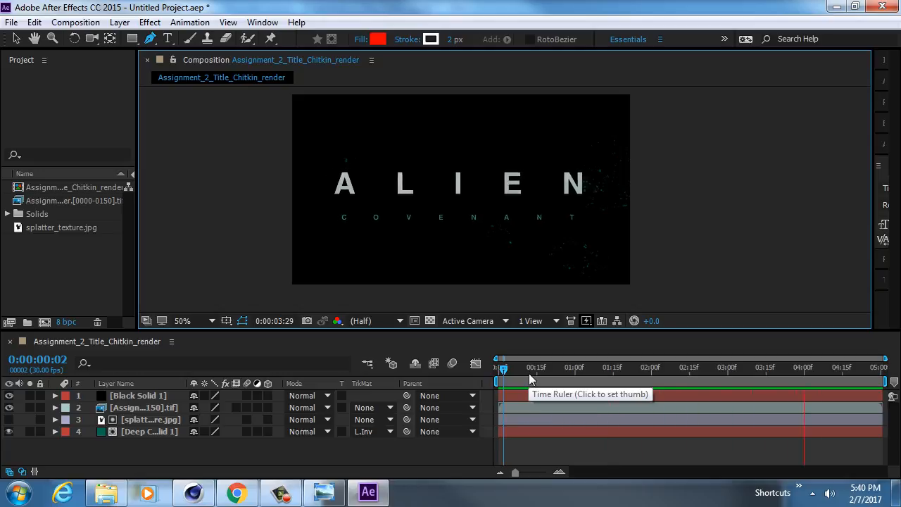
pyautogui.press('space')
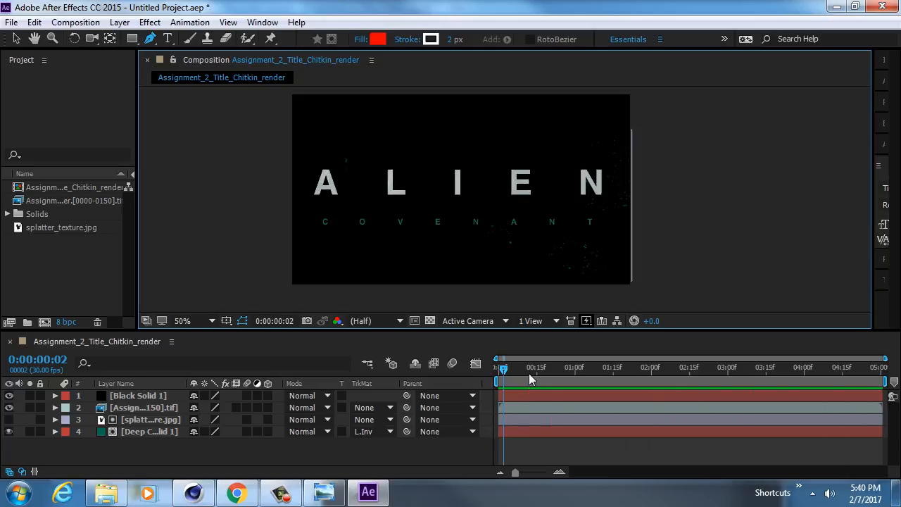
# Create a 960 x 540 px black solid above the other layers and rename it "fade in/out"
pyautogui.click(132, 449)
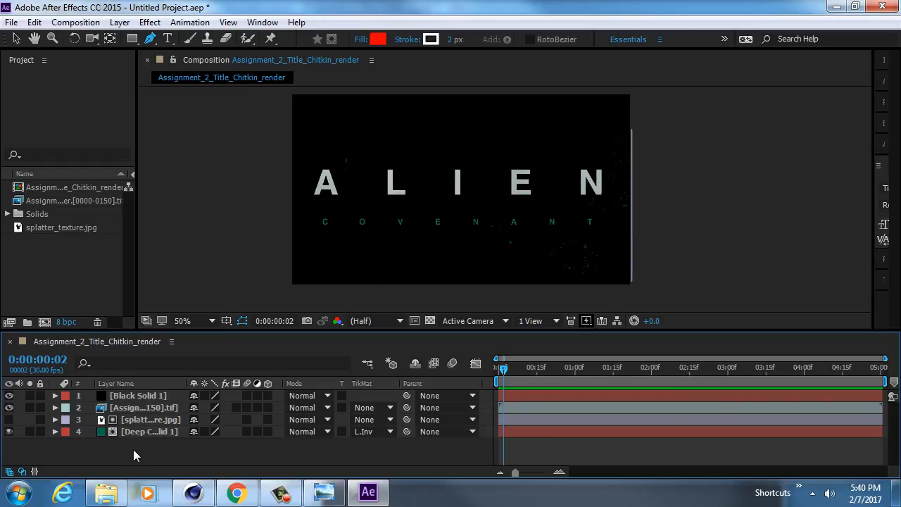
pyautogui.hotkey('ctrl', 'y')
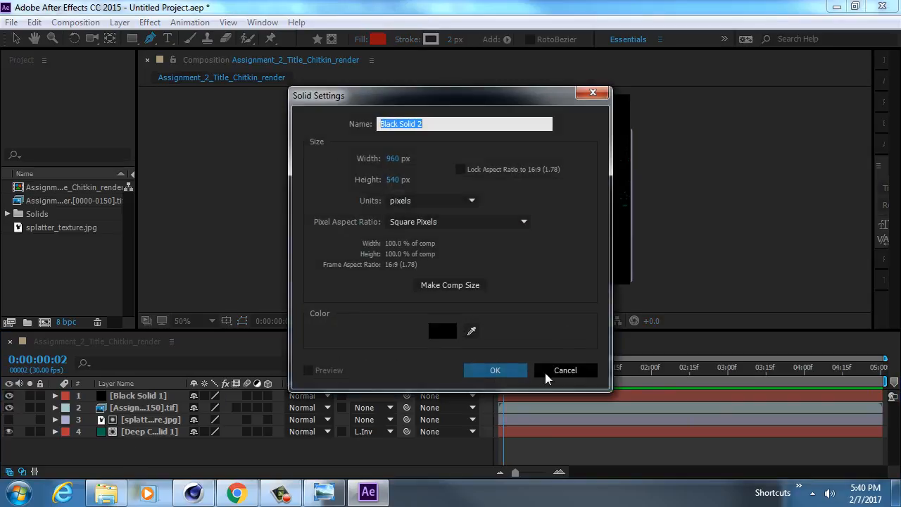
pyautogui.click(483, 371)
pyautogui.press('Return')
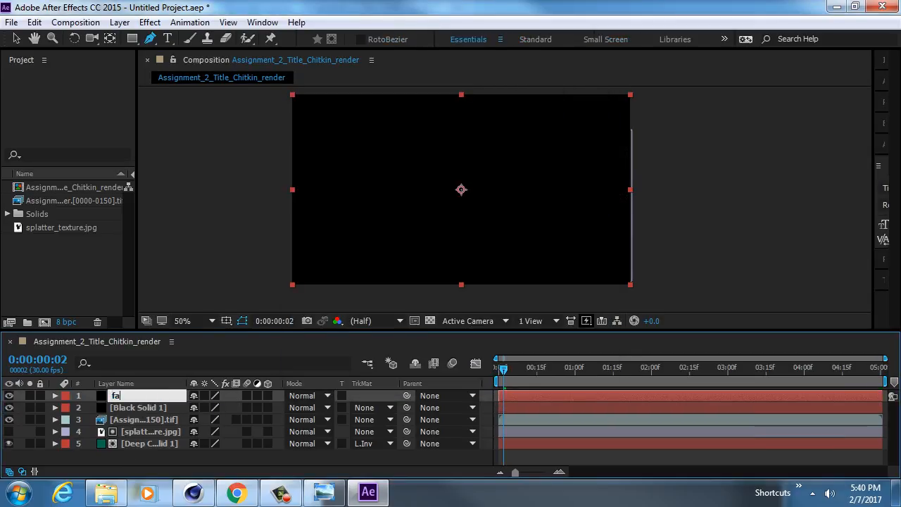
pyautogui.write('fade in/out')
pyautogui.press('Return')
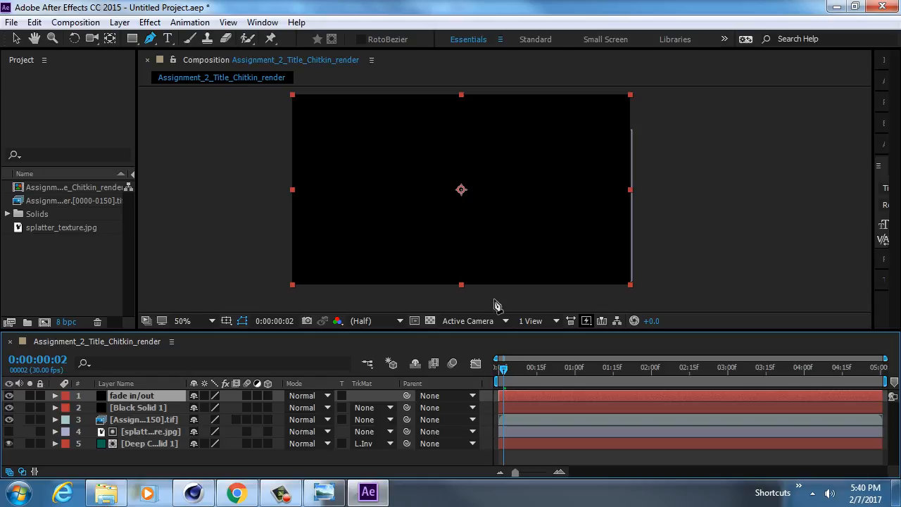
# Go to the first frame and reveal the fade in/out layer's transform properties down to Opacity
pyautogui.click(496, 373)
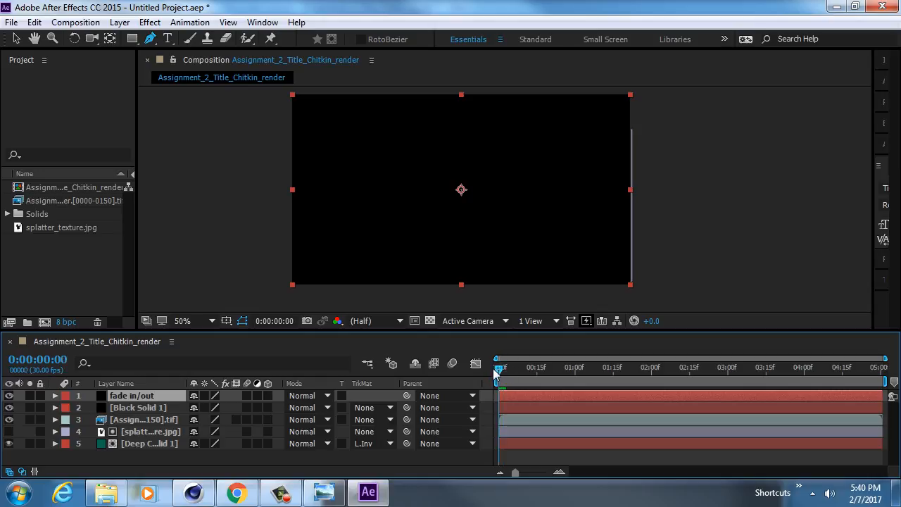
pyautogui.press('t')
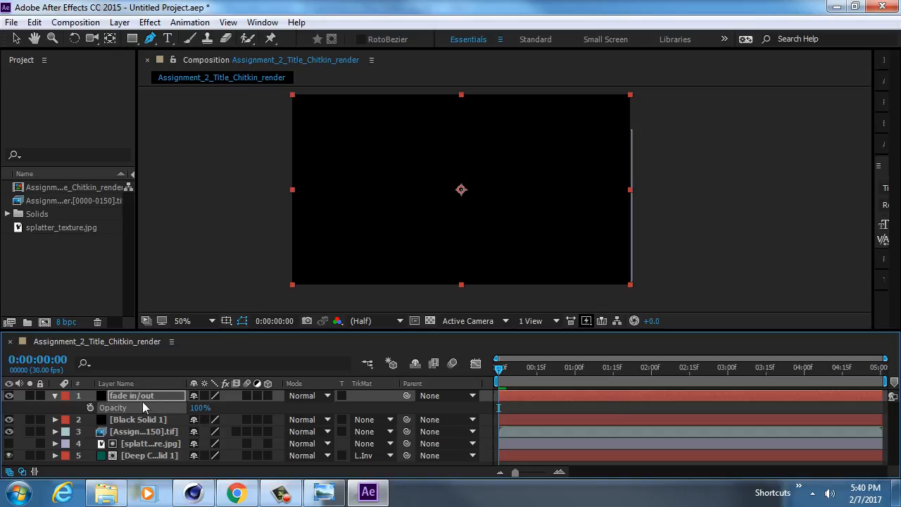
pyautogui.click(55, 397)
pyautogui.click(55, 396)
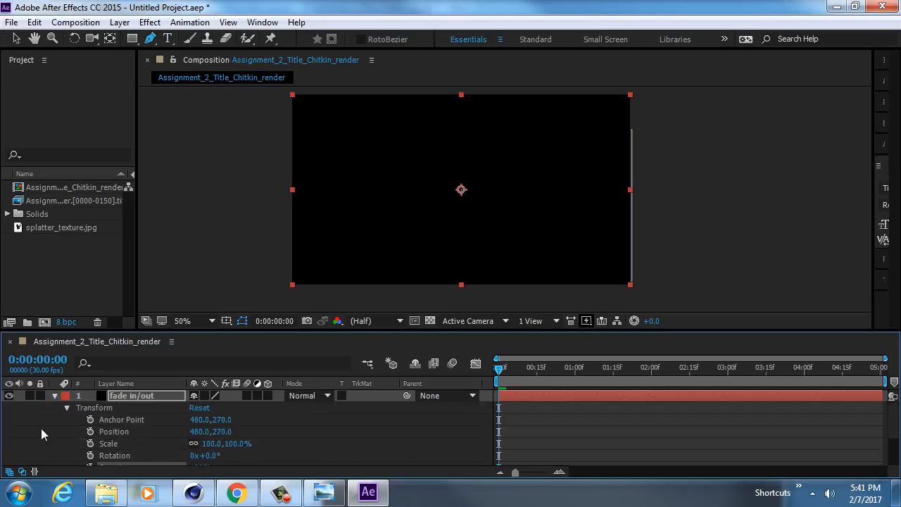
pyautogui.scroll(-2, 63, 416)
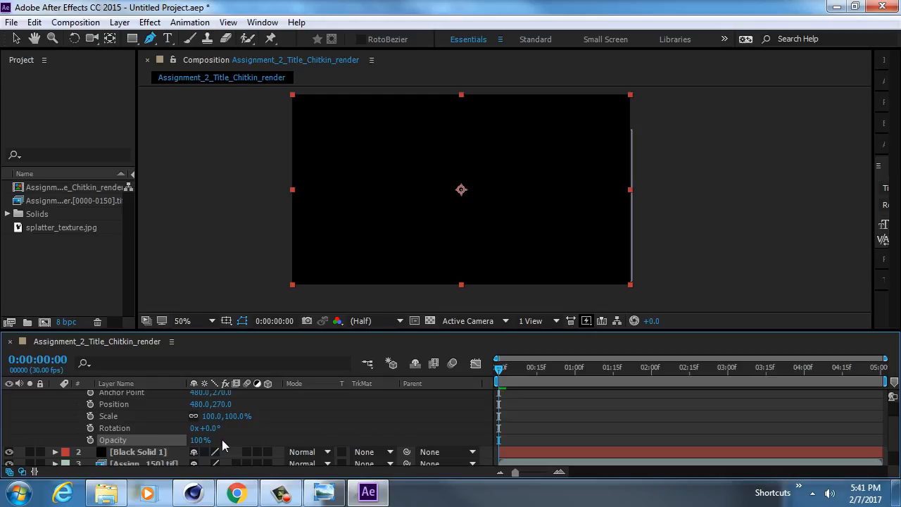
# Test the fade in/out layer at 0% opacity, restore it to 100%, and start opacity keyframing at 0:00:00:00
pyautogui.moveTo(200, 440); pyautogui.dragTo(134, 440)
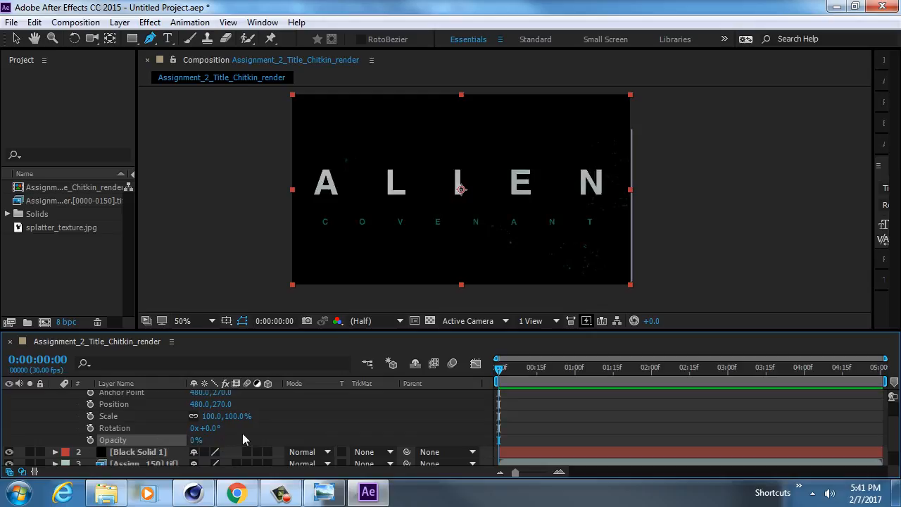
pyautogui.scroll(1, 293, 408)
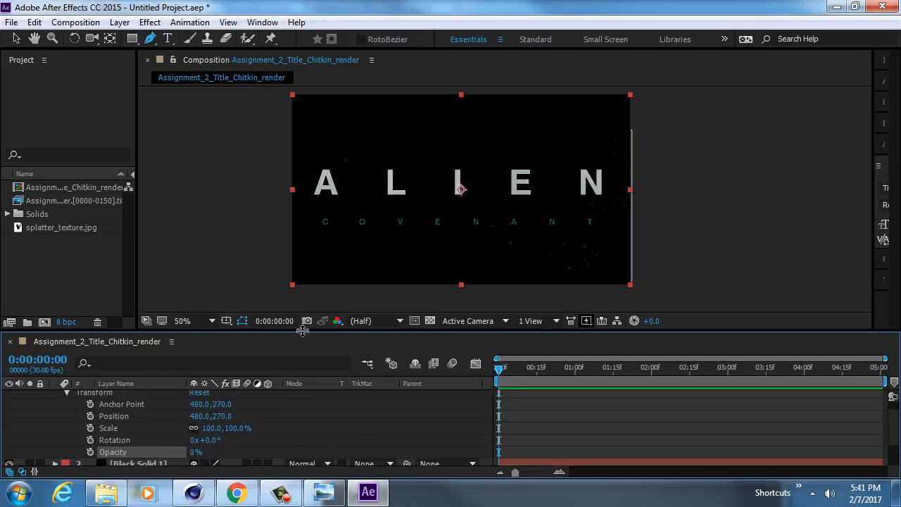
pyautogui.moveTo(303, 330); pyautogui.dragTo(311, 292)
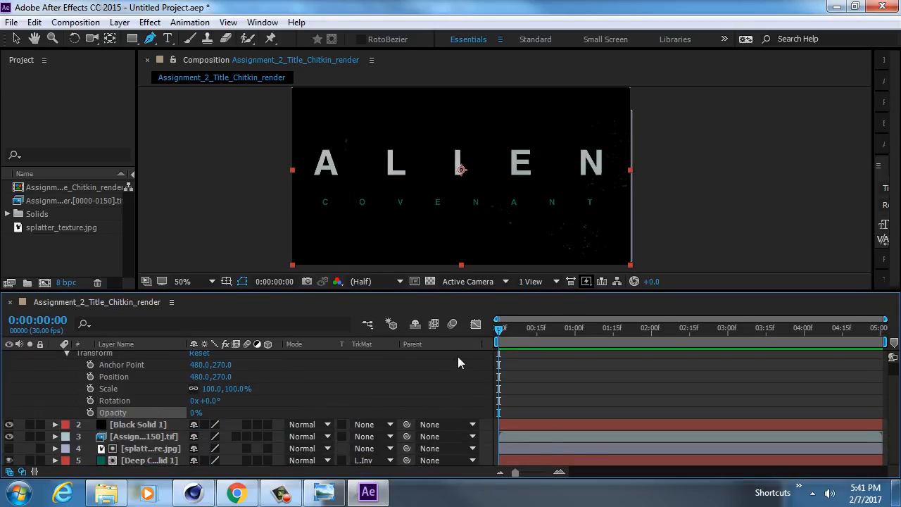
pyautogui.scroll(1, 332, 390)
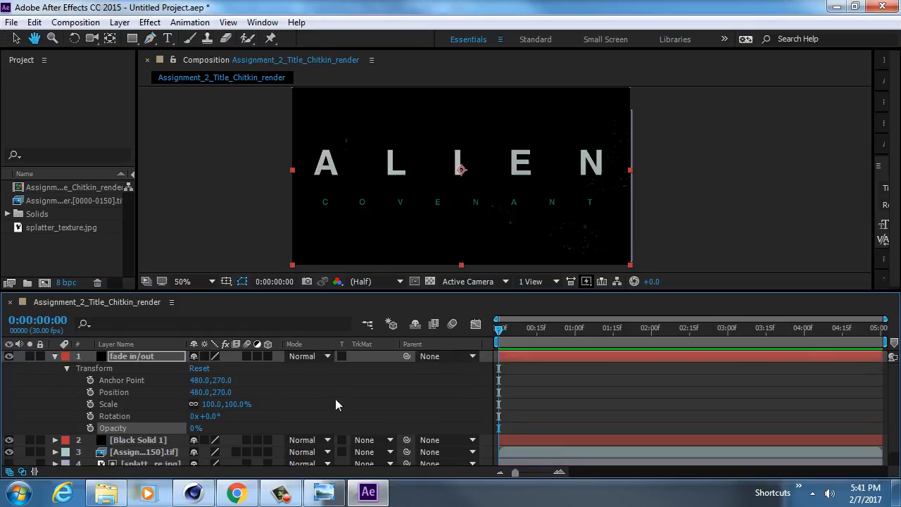
pyautogui.press('g')
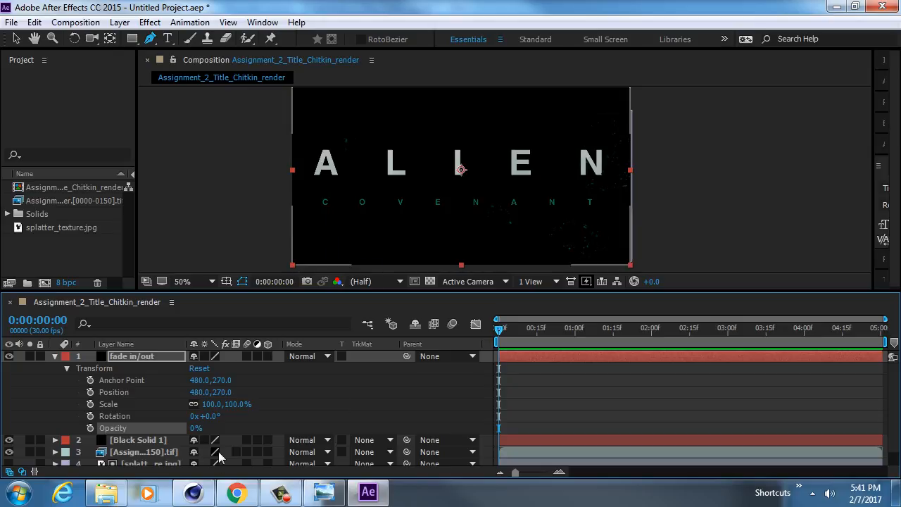
pyautogui.moveTo(195, 431); pyautogui.dragTo(308, 430)
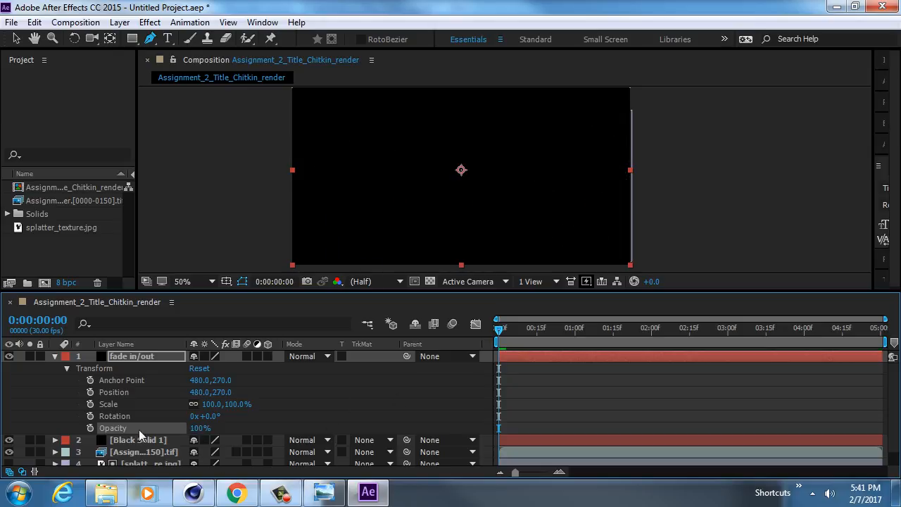
pyautogui.click(90, 429)
# Switch to Cinema 4D, examine the Covenant material's color and the Alien text's coordinates, and return to After Effects
pyautogui.click(194, 496)
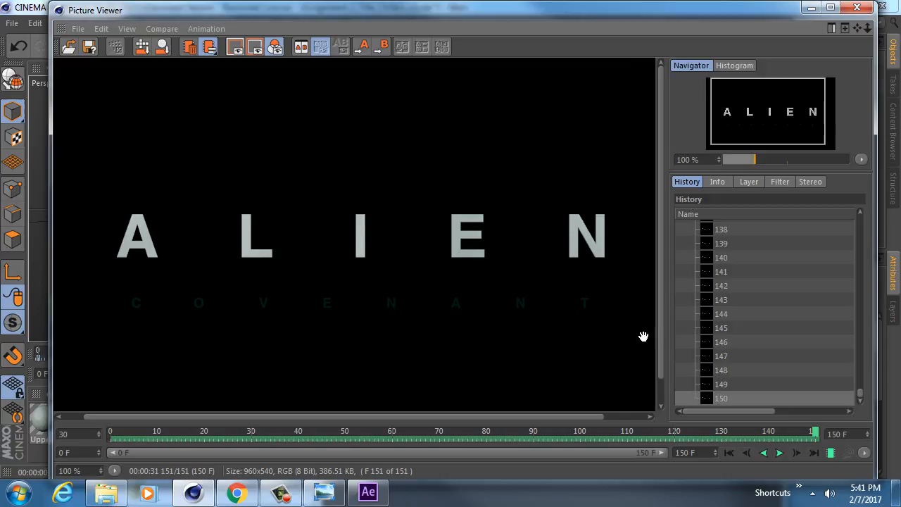
pyautogui.click(811, 7)
pyautogui.click(732, 83)
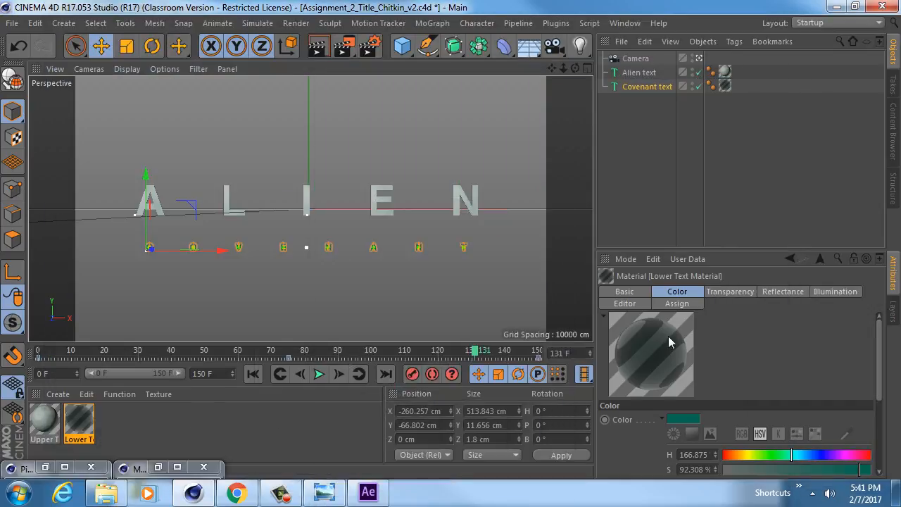
pyautogui.click(652, 73)
pyautogui.click(651, 291)
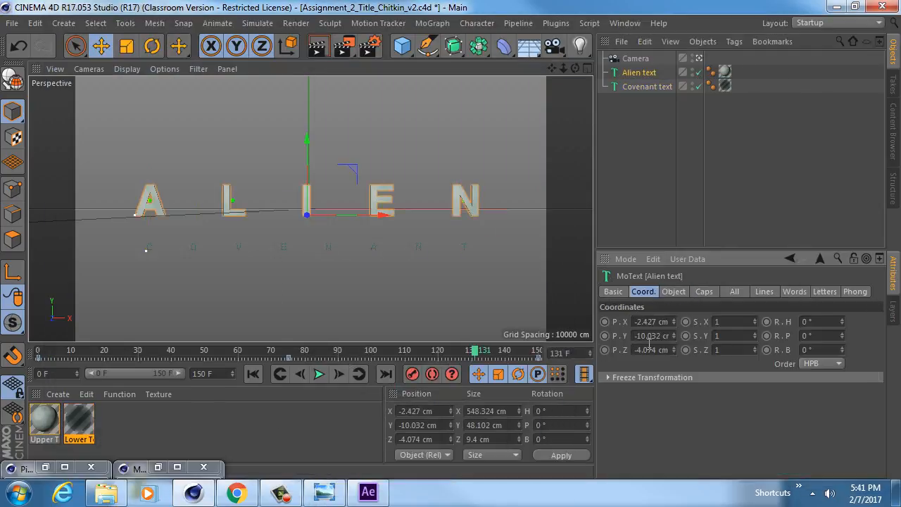
pyautogui.click(367, 491)
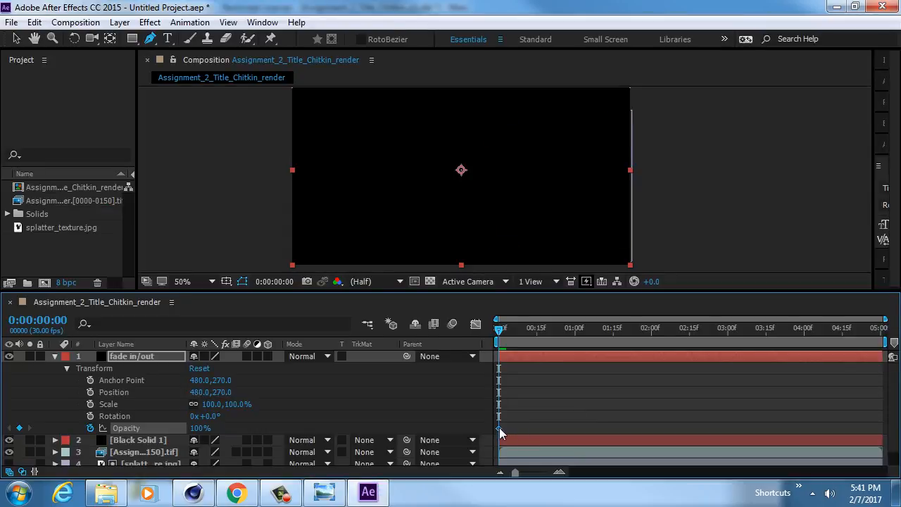
# Keyframe the fade in/out layer's opacity at 0% at 0:00:00:15 and preview the fade-in from the start
pyautogui.moveTo(501, 333); pyautogui.dragTo(536, 332)
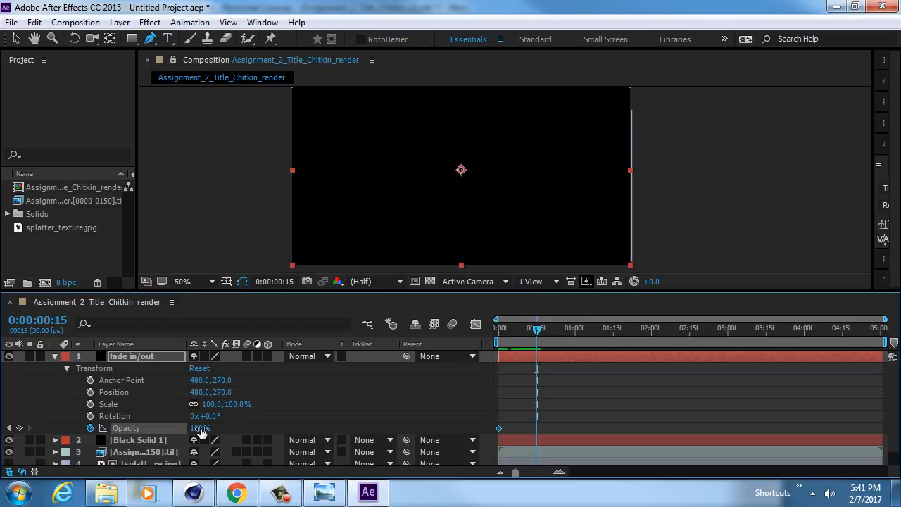
pyautogui.moveTo(201, 431); pyautogui.dragTo(129, 428)
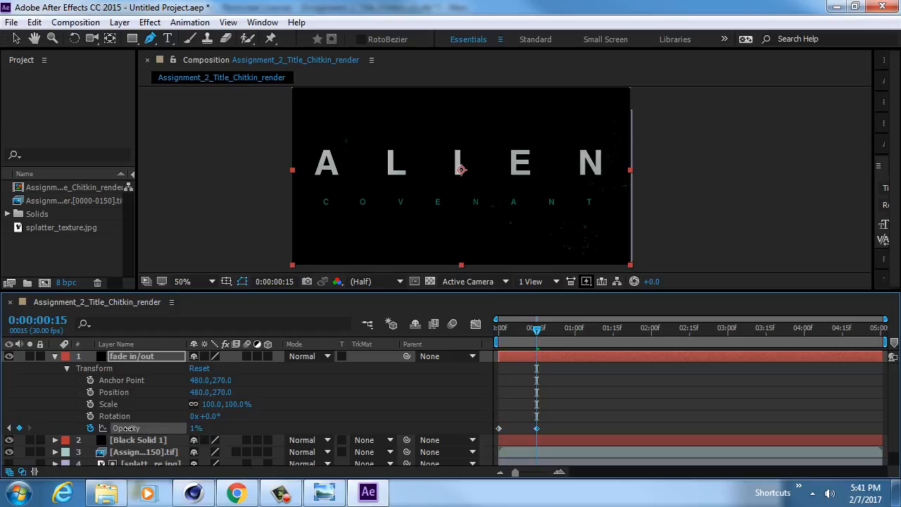
pyautogui.moveTo(535, 333); pyautogui.dragTo(468, 342)
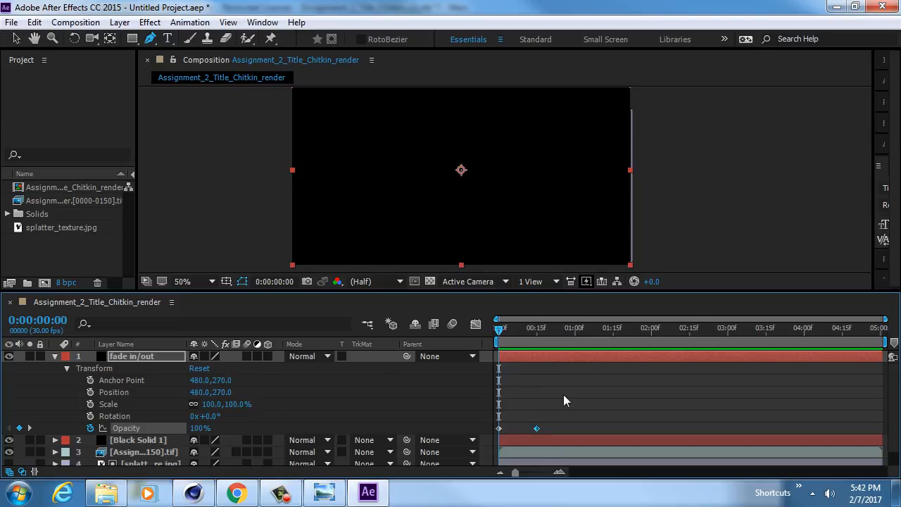
pyautogui.press('space')
# Keyframe the fade in/out layer's opacity at 0% at 0:00:04:14 and at 100% at 0:00:05:00
pyautogui.moveTo(592, 334); pyautogui.dragTo(843, 334)
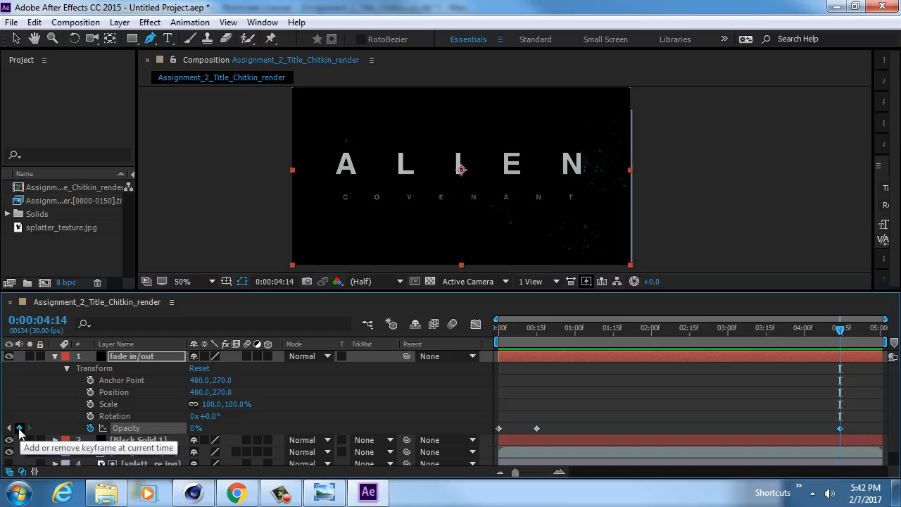
pyautogui.click(20, 430)
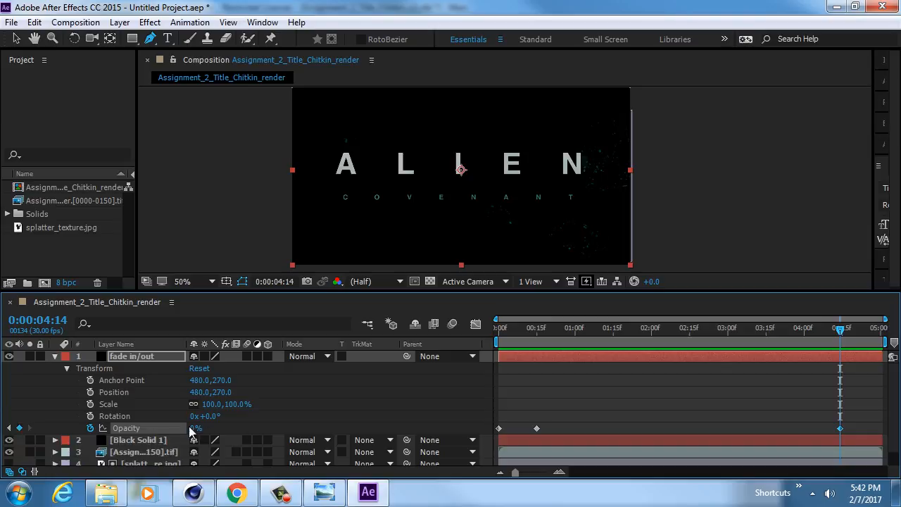
pyautogui.moveTo(841, 332); pyautogui.dragTo(880, 329)
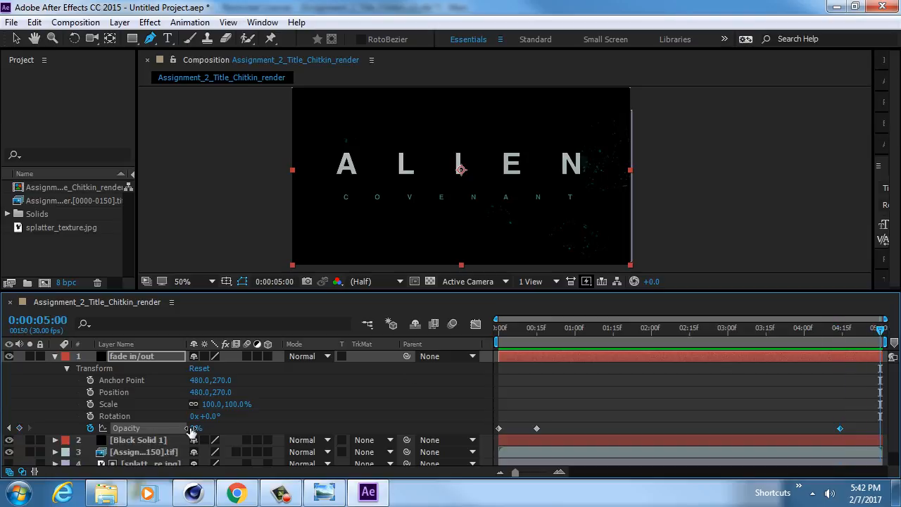
pyautogui.moveTo(191, 431); pyautogui.dragTo(340, 423)
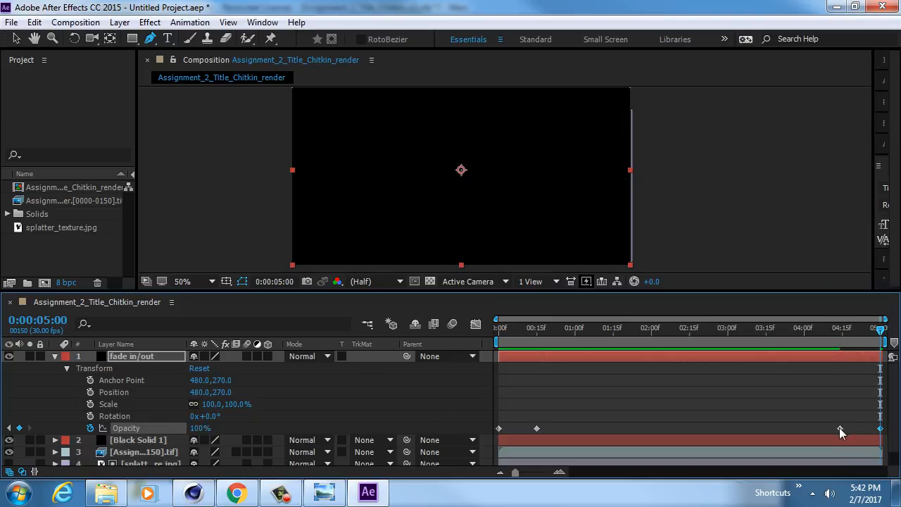
# Lengthen the fade-out by moving its starting opacity keyframe to 0:00:04:00, and preview it
pyautogui.moveTo(840, 428); pyautogui.dragTo(820, 430)
pyautogui.click(806, 329)
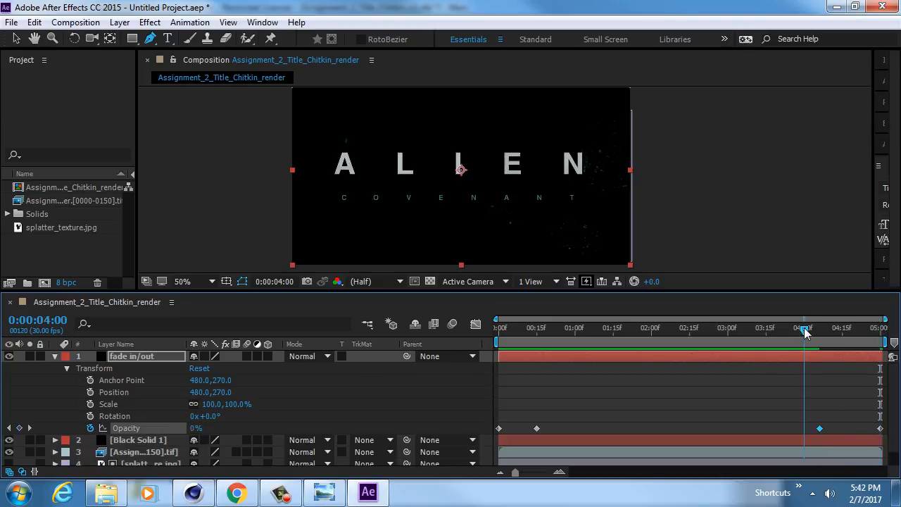
pyautogui.moveTo(821, 429); pyautogui.dragTo(806, 428)
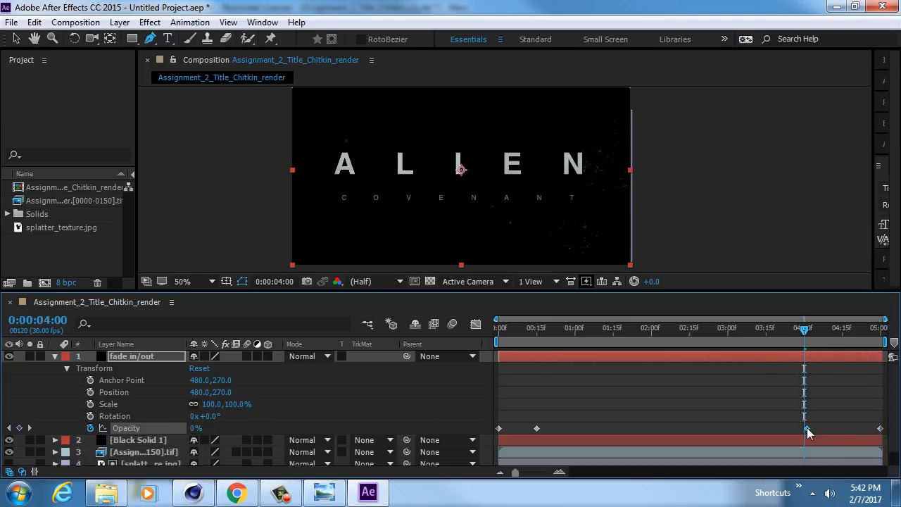
pyautogui.click(755, 396)
pyautogui.press('space')
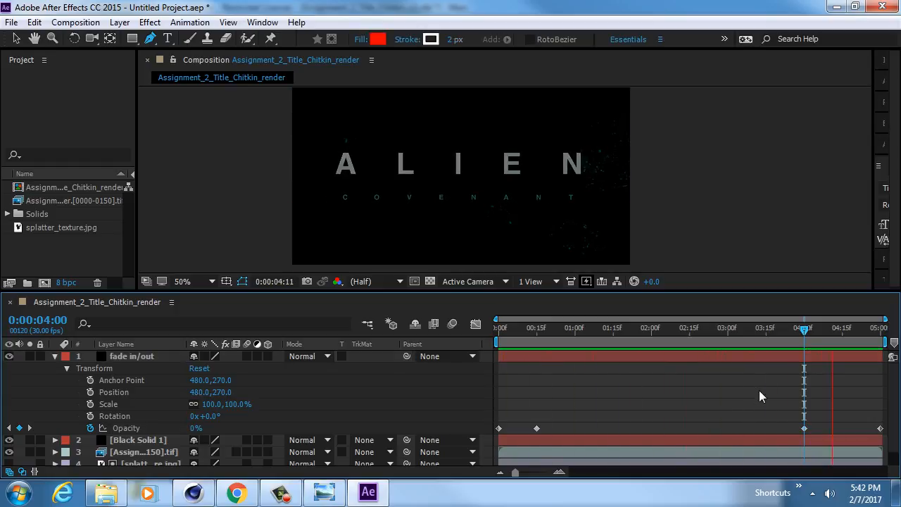
pyautogui.press('space')
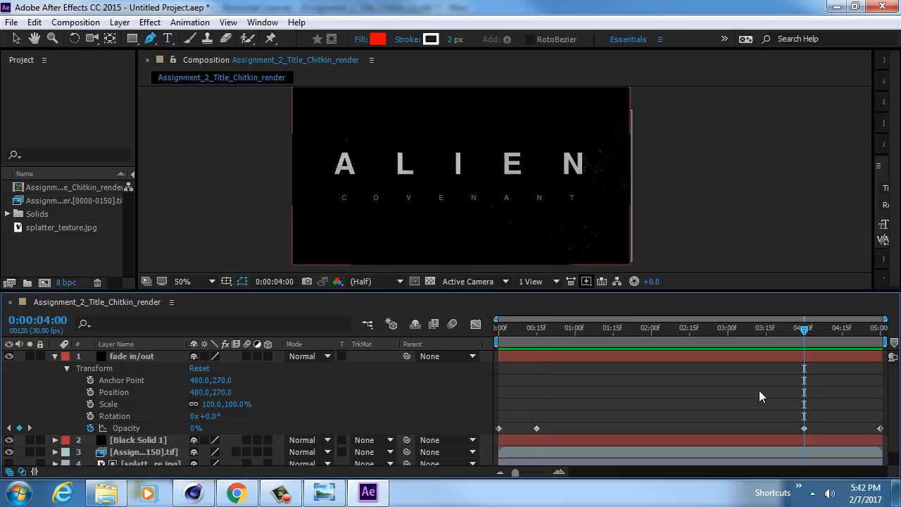
# Retime the fade-in's opacity keyframes to start at 0:00:00:05 and end at 0:00:01:00, and preview the animation
pyautogui.click(575, 330)
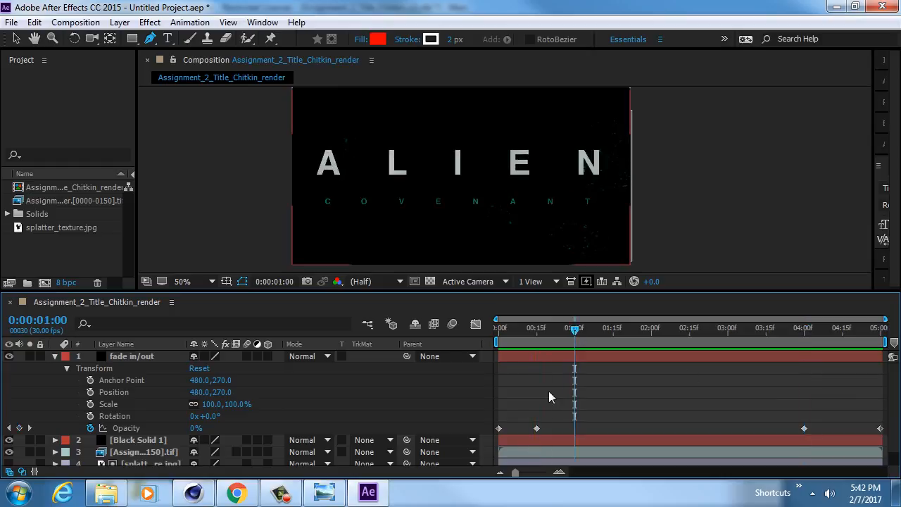
pyautogui.moveTo(536, 428); pyautogui.dragTo(574, 428)
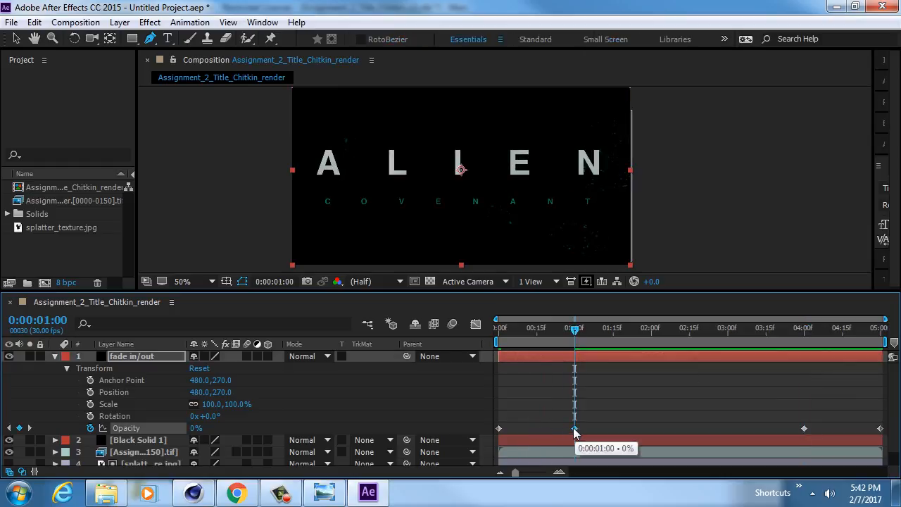
pyautogui.press('Home')
pyautogui.press('pagedown')
pyautogui.press('pagedown')
pyautogui.press('pagedown')
pyautogui.press('pagedown')
pyautogui.press('pagedown')
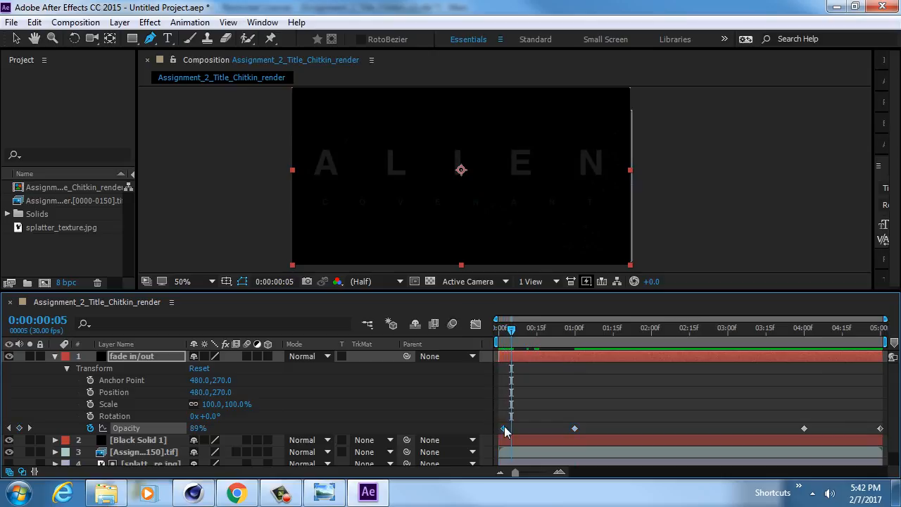
pyautogui.moveTo(510, 428); pyautogui.dragTo(512, 428)
pyautogui.press('space')
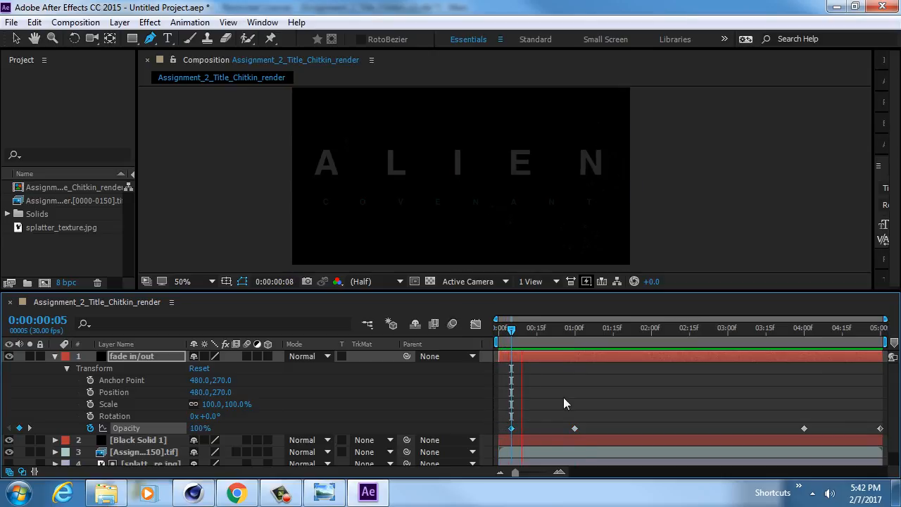
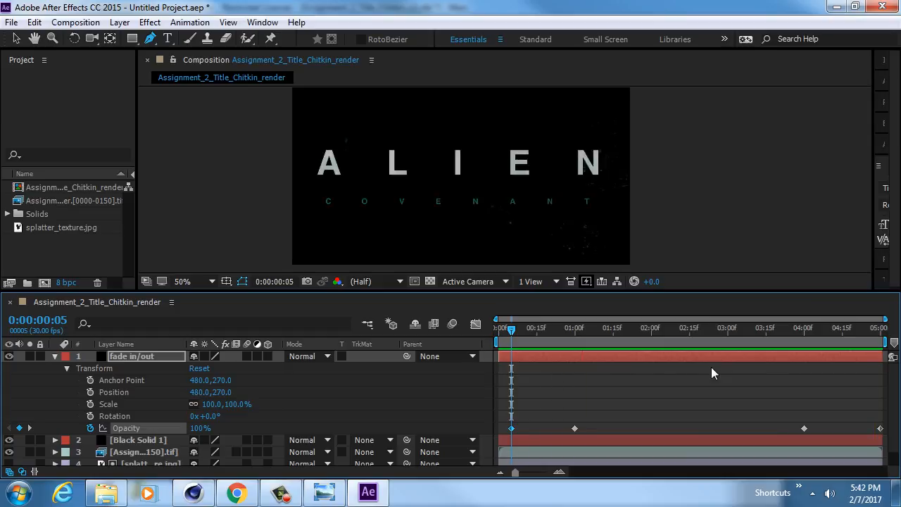
pyautogui.press('space')
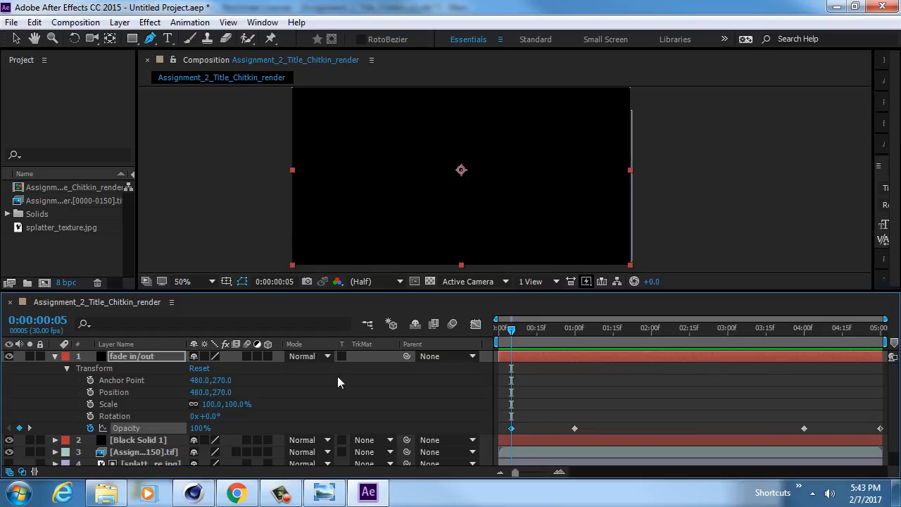
# Save the project in drive P's W17\Assignment_2 folder, with Assignment_2_ plus the author's surname as its file name
pyautogui.click(12, 22)
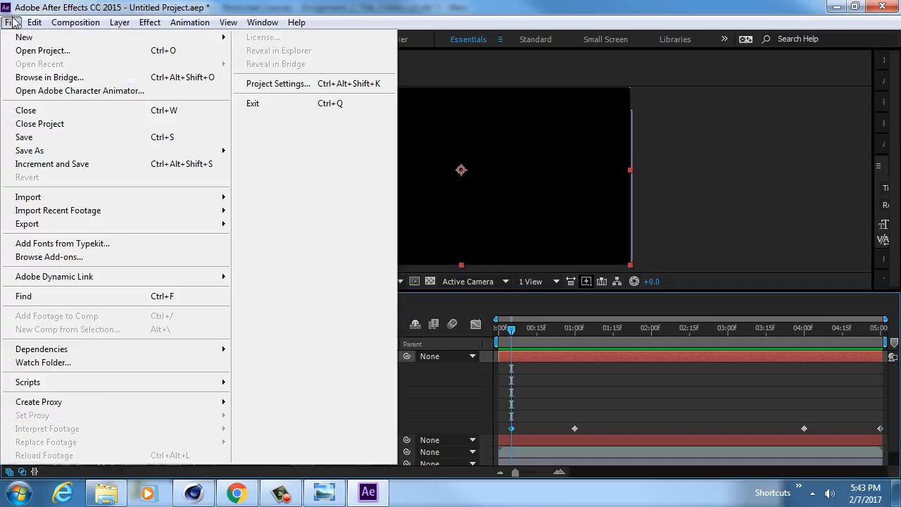
pyautogui.click(54, 139)
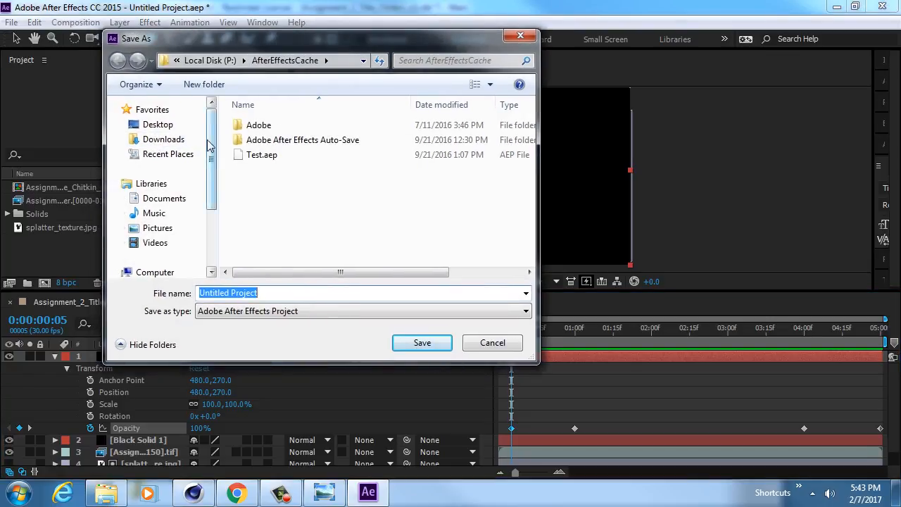
pyautogui.moveTo(210, 144); pyautogui.dragTo(212, 201)
pyautogui.click(195, 222)
pyautogui.doubleClick(281, 155)
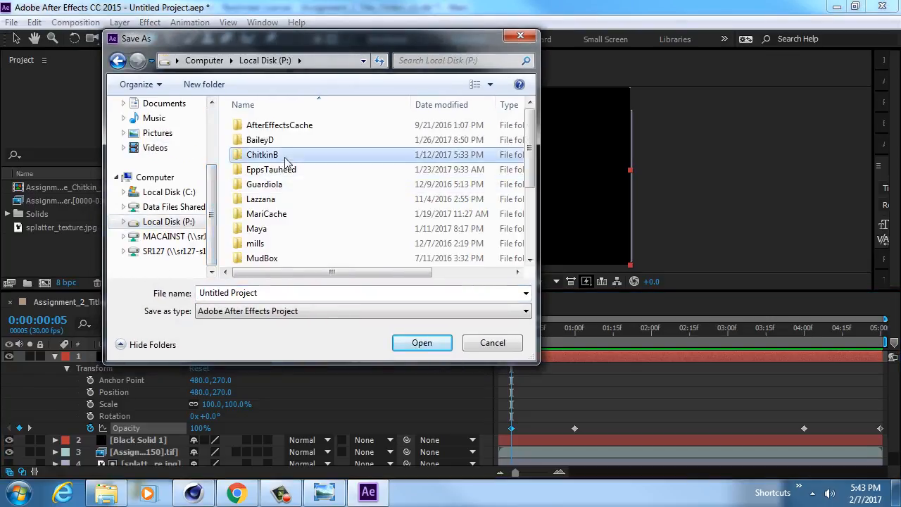
pyautogui.doubleClick(287, 141)
pyautogui.doubleClick(295, 140)
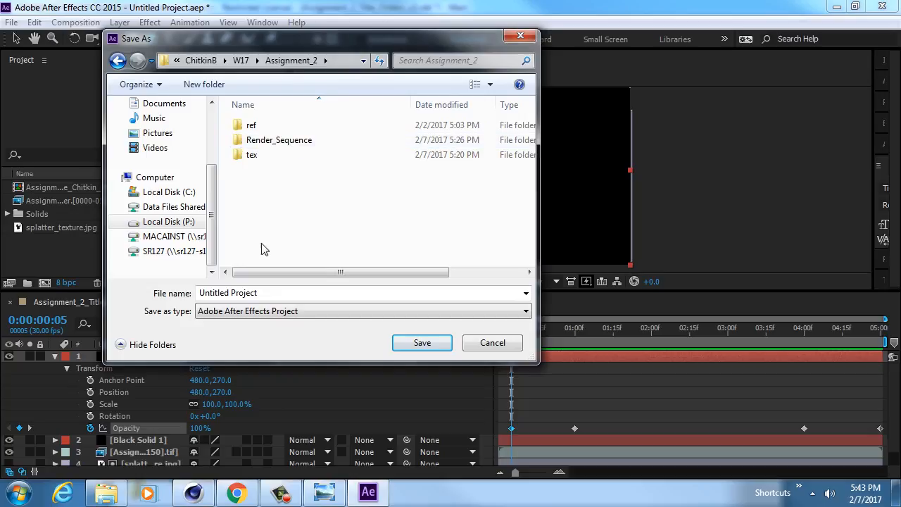
pyautogui.doubleClick(273, 295)
pyautogui.moveTo(264, 294); pyautogui.dragTo(152, 281)
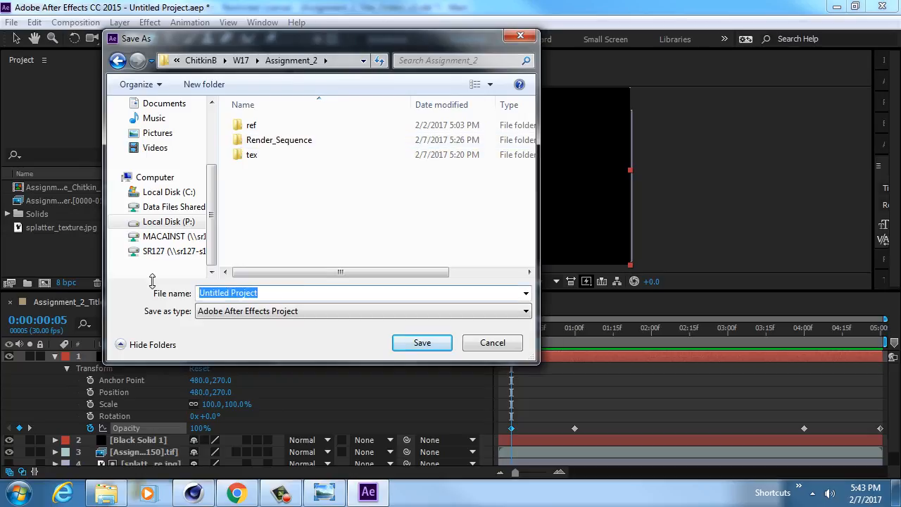
pyautogui.write('Assig')
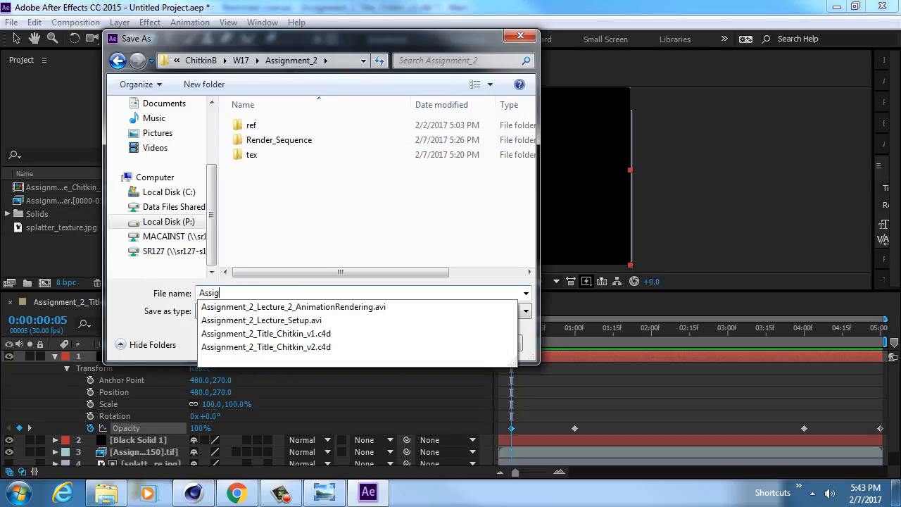
pyautogui.write('nment_2_Chitkin')
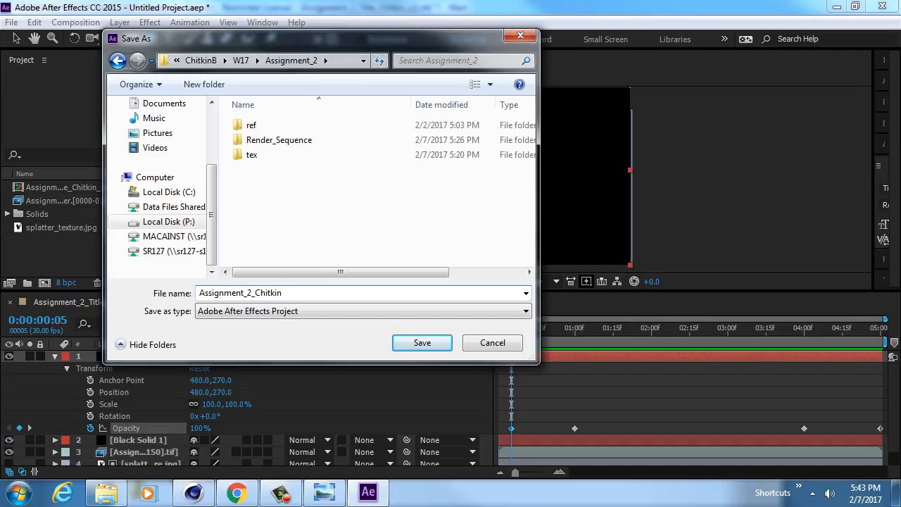
pyautogui.press('Return')
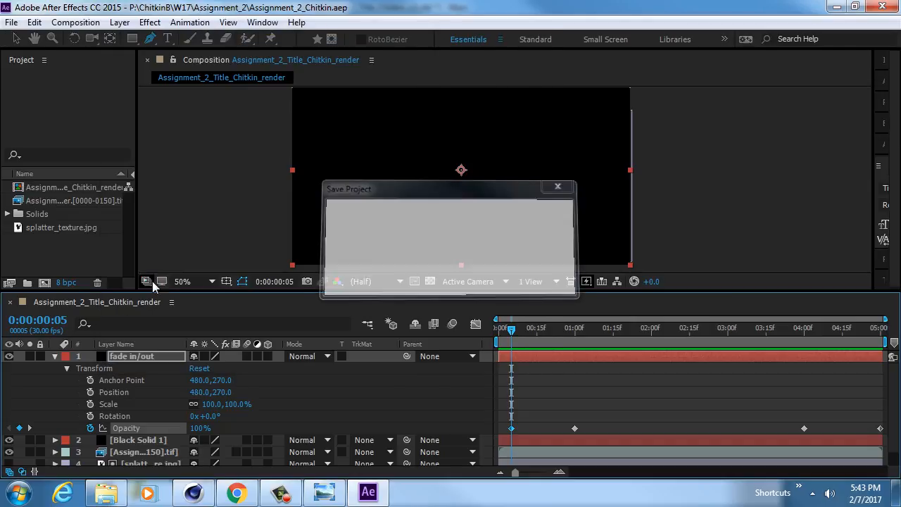
# Add the composition to the render queue and set its output module format to QuickTime
pyautogui.click(75, 22)
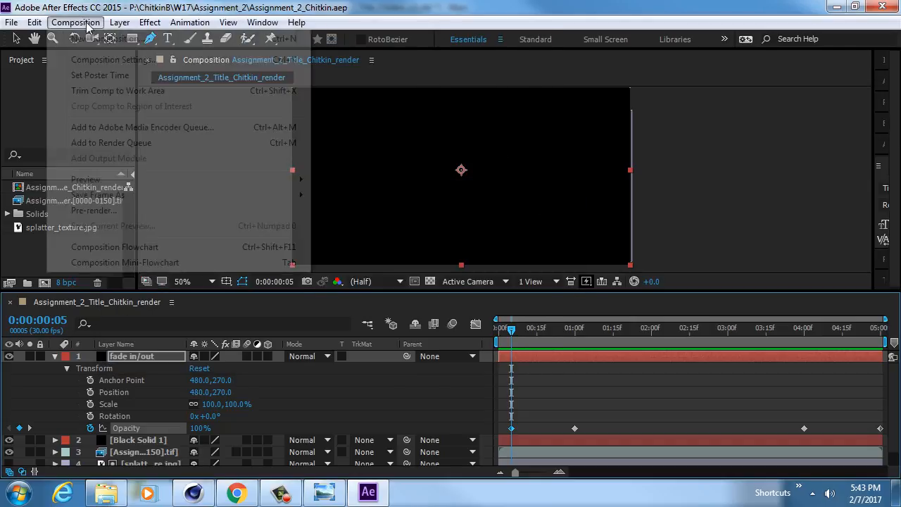
pyautogui.click(153, 144)
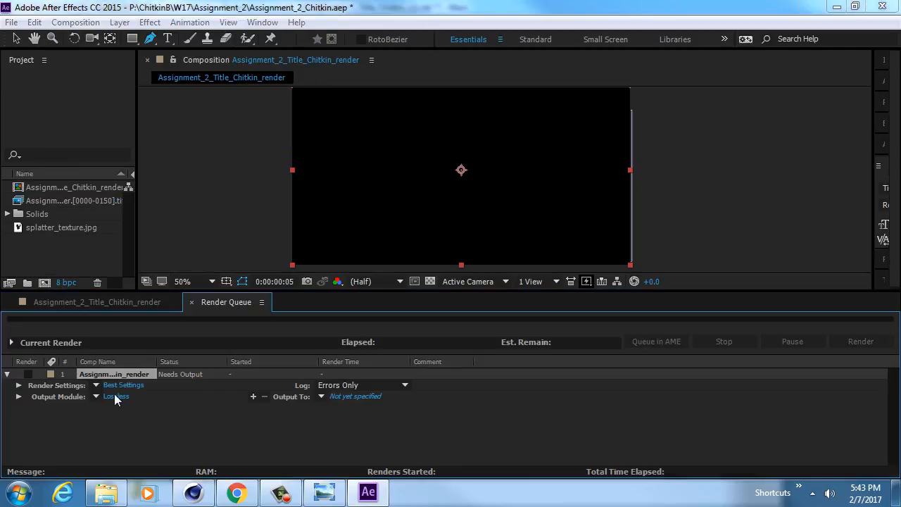
pyautogui.click(116, 397)
pyautogui.click(373, 143)
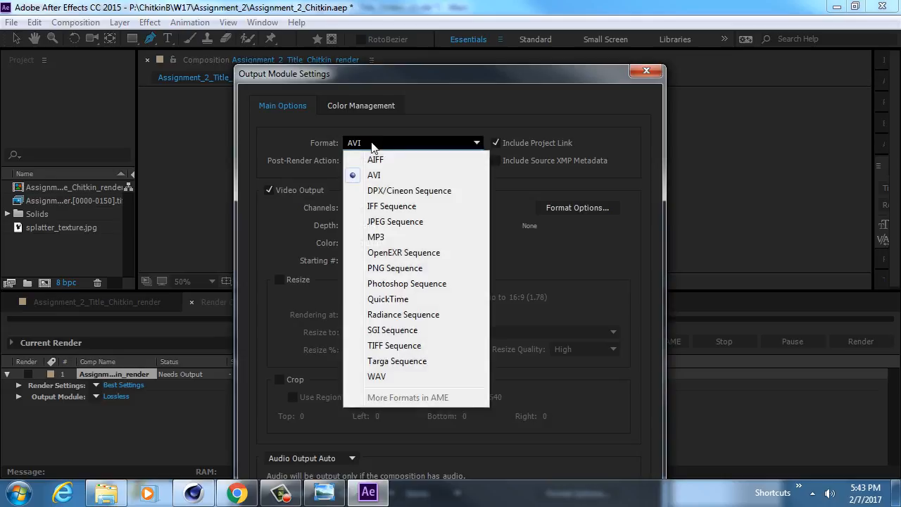
pyautogui.click(392, 299)
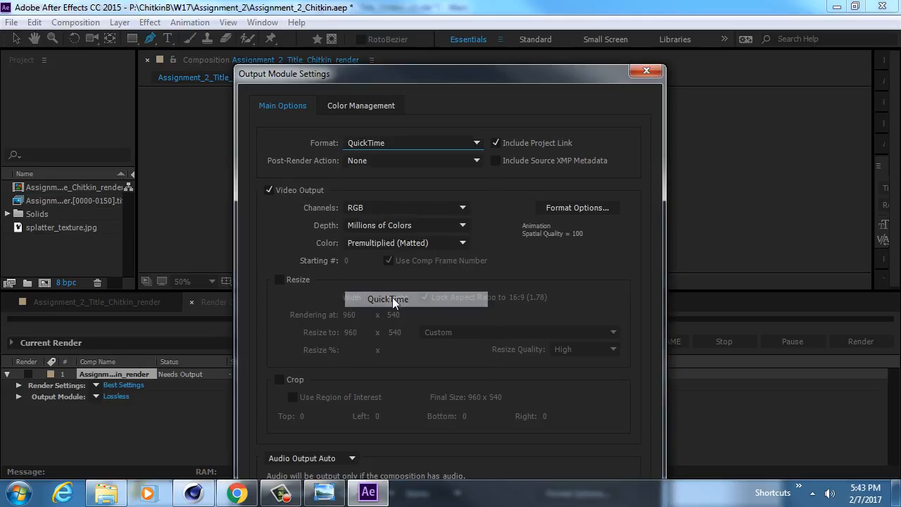
# Set the QuickTime output's video codec to H.264 and accept the output module settings
pyautogui.click(573, 206)
pyautogui.click(429, 97)
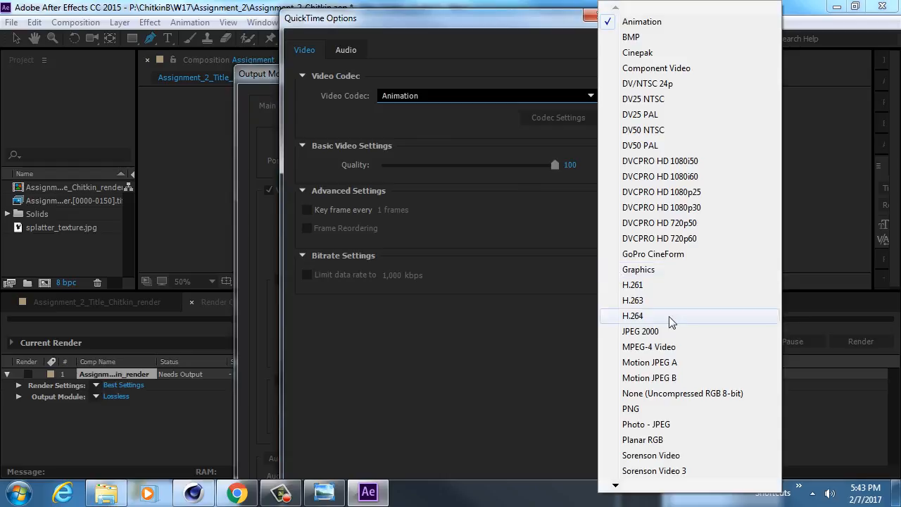
pyautogui.click(665, 316)
pyautogui.moveTo(511, 9); pyautogui.dragTo(506, 189)
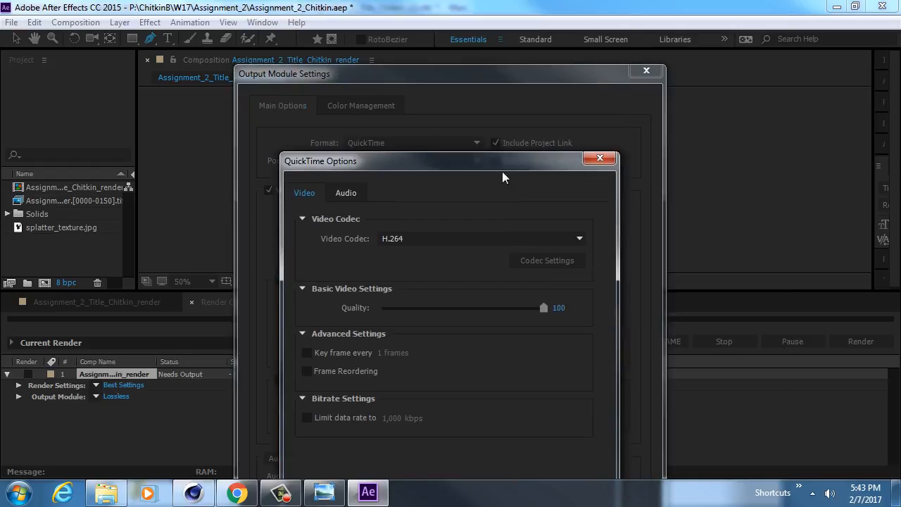
pyautogui.moveTo(503, 156); pyautogui.dragTo(530, 16)
pyautogui.click(535, 450)
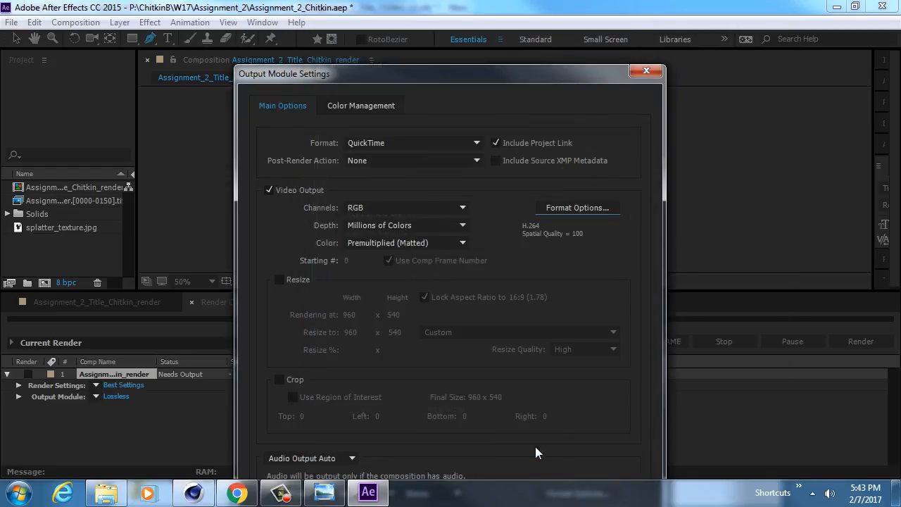
pyautogui.moveTo(527, 74); pyautogui.dragTo(548, 20)
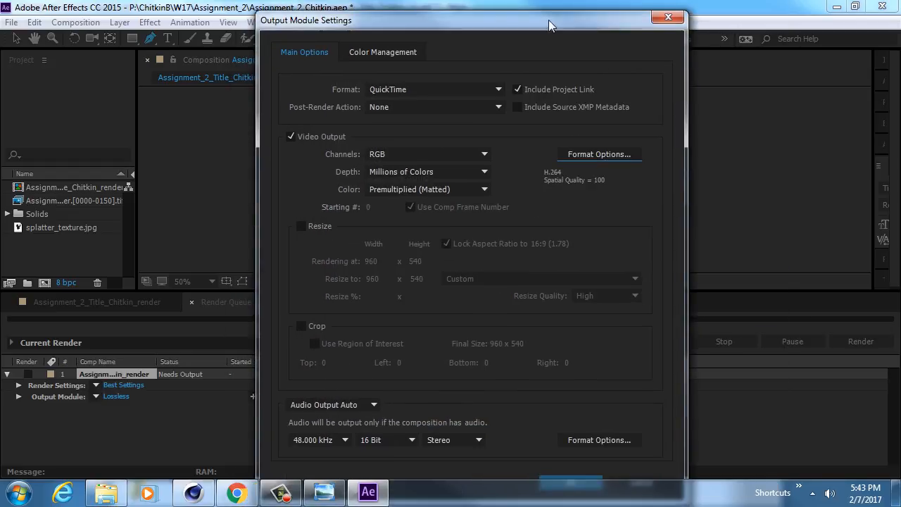
pyautogui.click(552, 482)
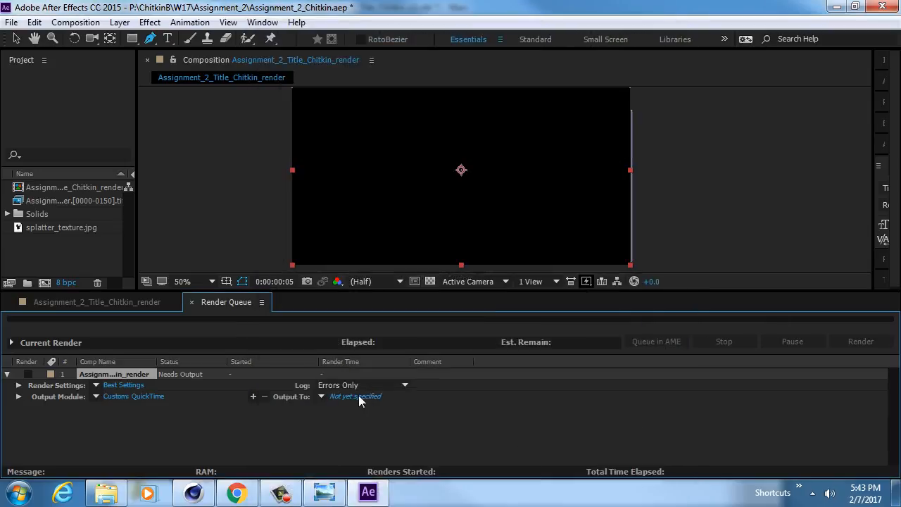
# Direct the output movie to the Assignment_2 folder with the "_render" suffix removed from its file name, and render it
pyautogui.click(359, 396)
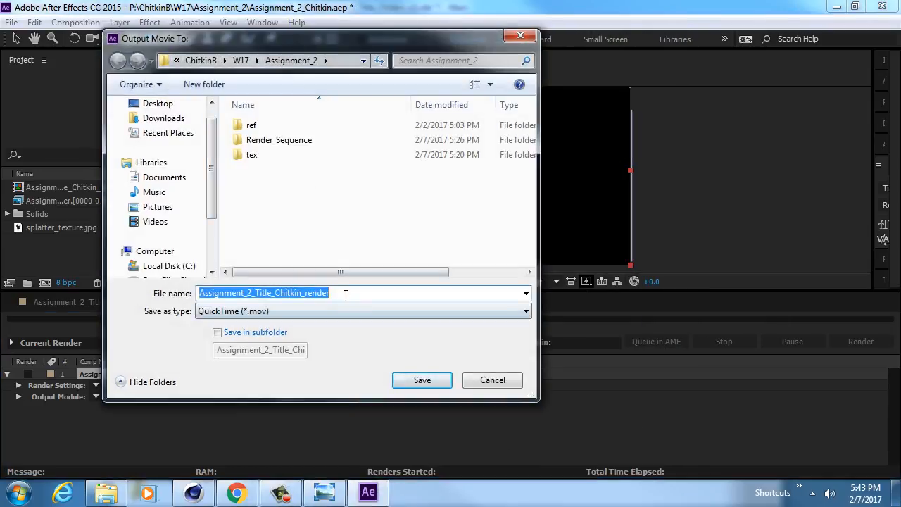
pyautogui.moveTo(348, 296); pyautogui.dragTo(303, 293)
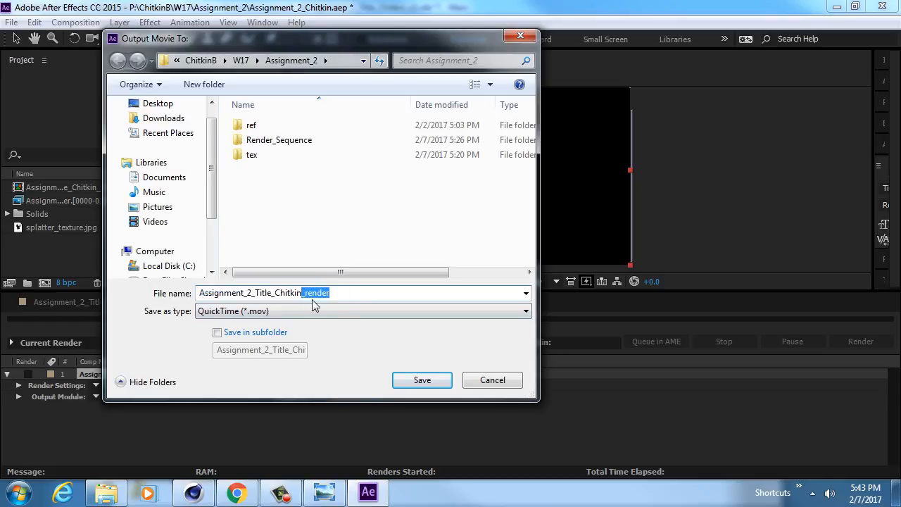
pyautogui.press('BackSpace')
pyautogui.click(298, 215)
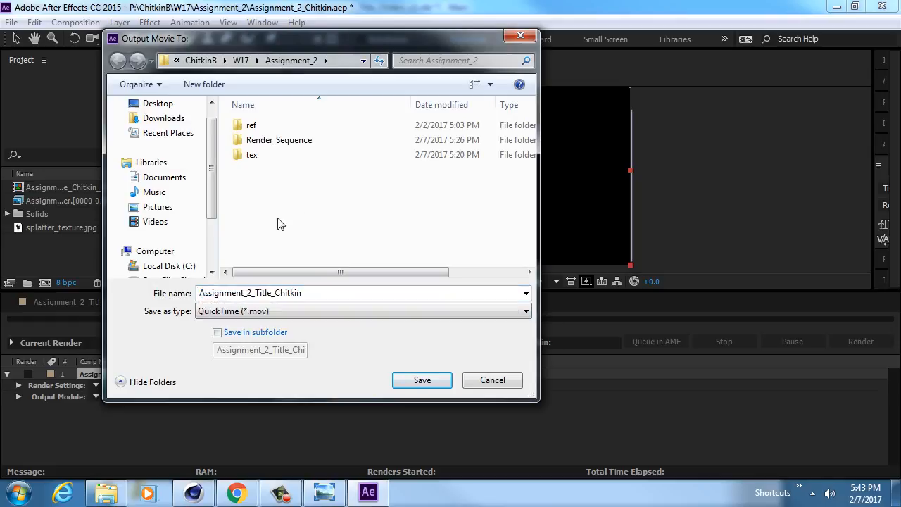
pyautogui.click(420, 381)
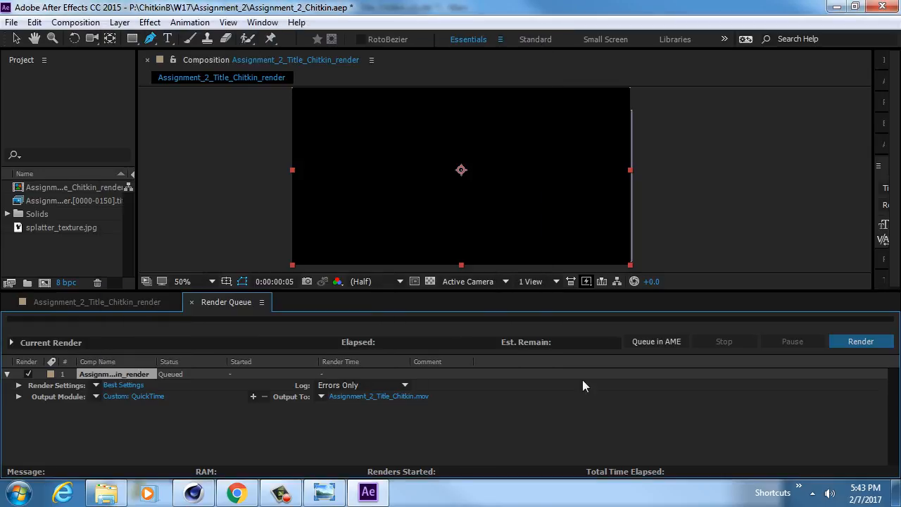
pyautogui.click(871, 343)
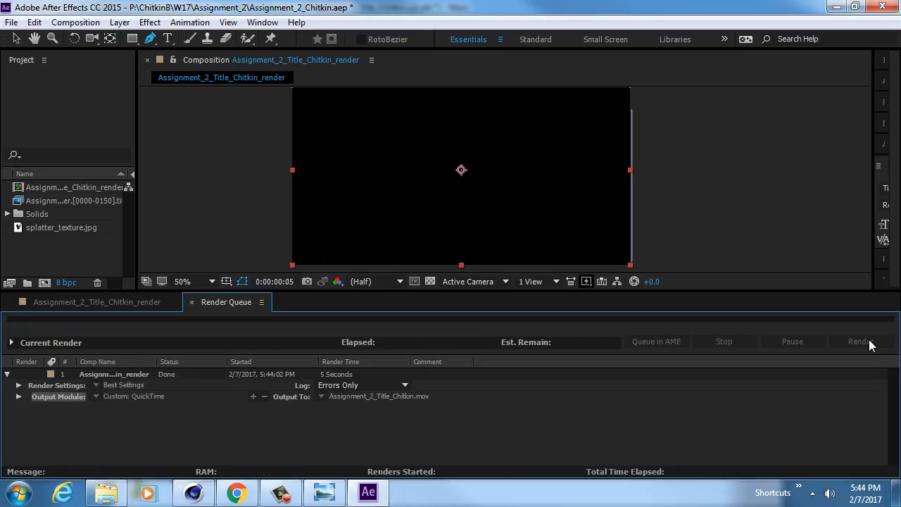
# Switch to Windows Explorer and copy the rendered QuickTime title movie from the Assignment_2 folder
pyautogui.click(106, 493)
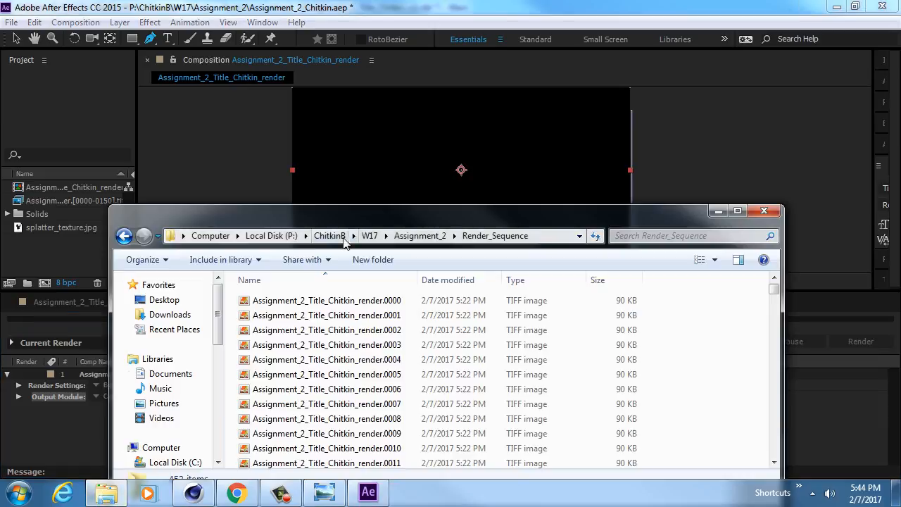
pyautogui.moveTo(380, 138); pyautogui.dragTo(468, 76)
pyautogui.click(509, 115)
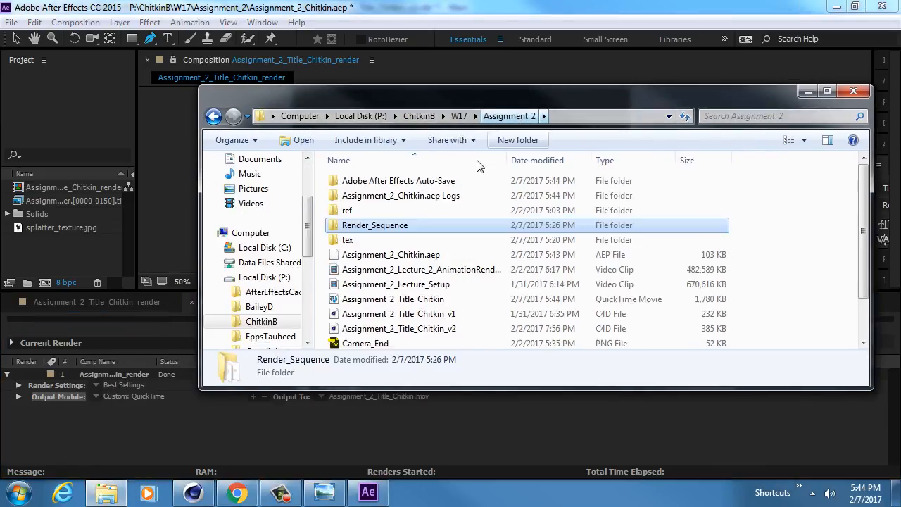
pyautogui.click(437, 273)
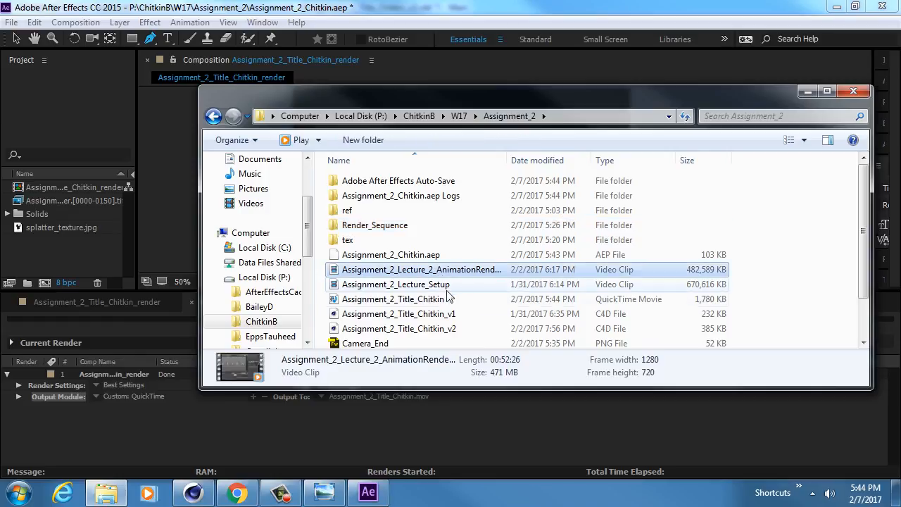
pyautogui.click(443, 299)
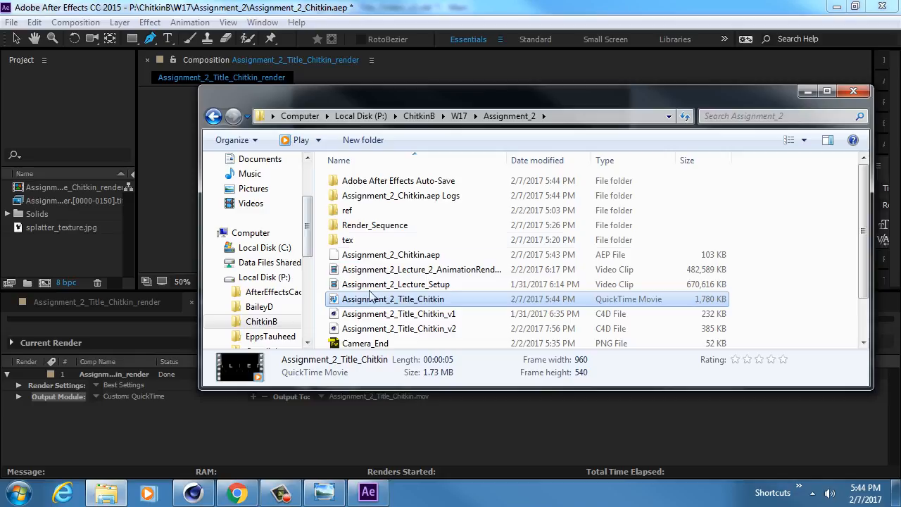
# Paste the movie into the Assignment_2_TURN_IN folder inside the instructor's TTH folder under 2510 on the SR127 drive
pyautogui.moveTo(307, 211); pyautogui.dragTo(306, 299)
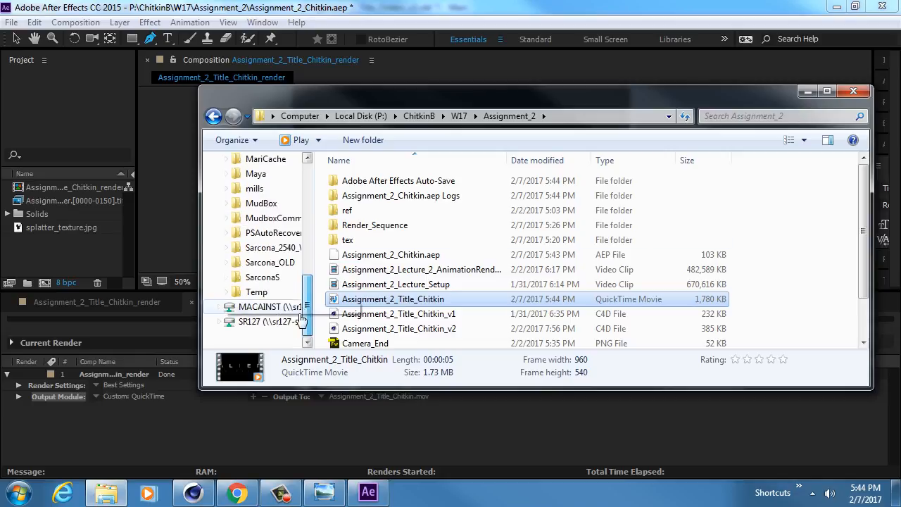
pyautogui.click(268, 307)
pyautogui.click(267, 322)
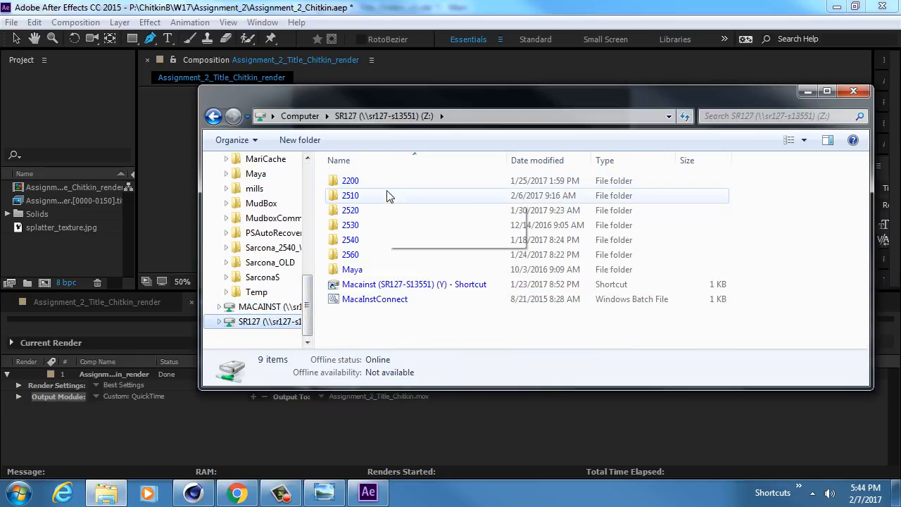
pyautogui.doubleClick(389, 195)
pyautogui.doubleClick(396, 198)
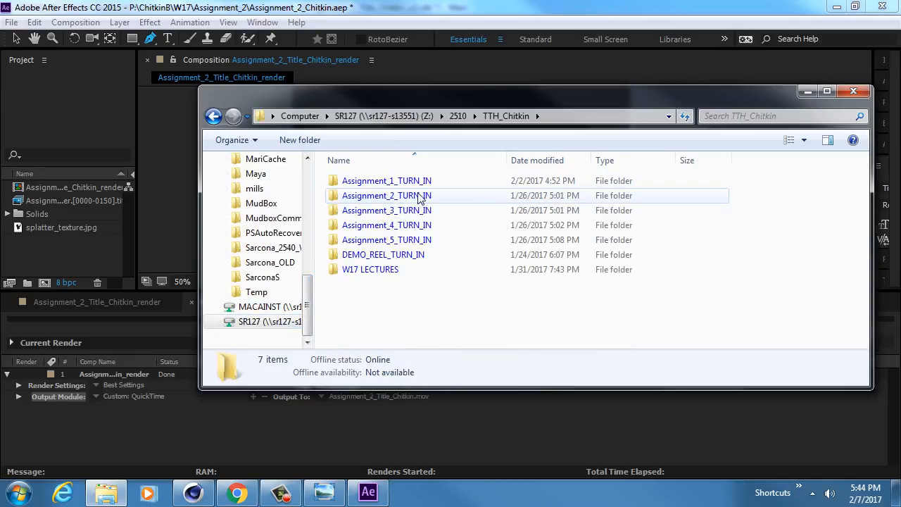
pyautogui.doubleClick(419, 196)
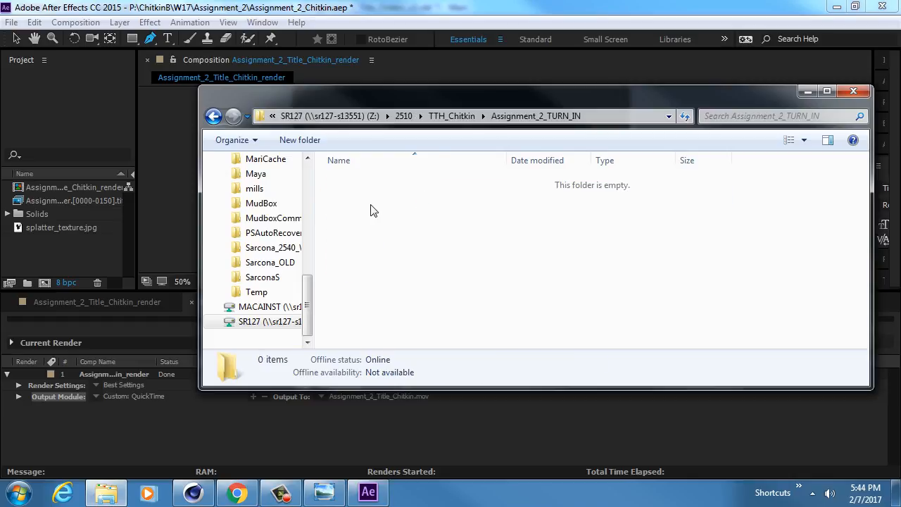
pyautogui.hotkey('ctrl', 'v')
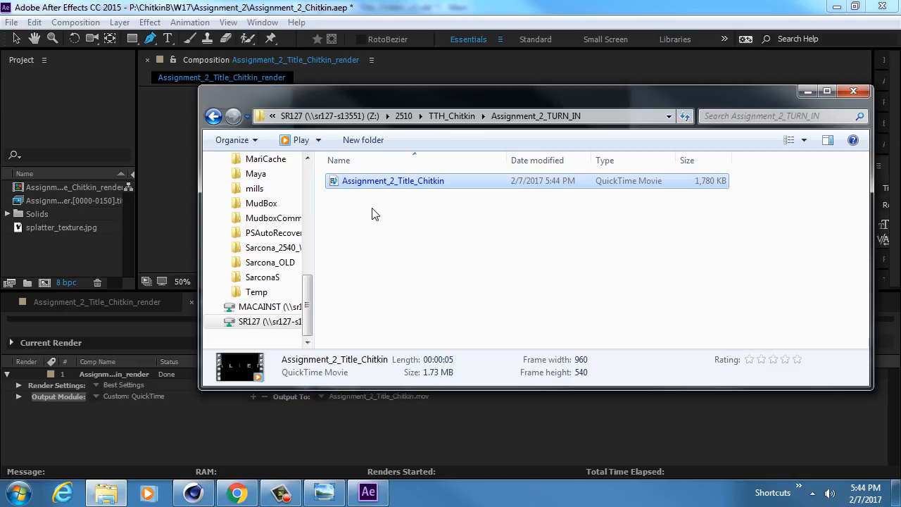
pyautogui.moveTo(421, 90); pyautogui.dragTo(331, 72)
pyautogui.moveTo(782, 355); pyautogui.dragTo(676, 354)
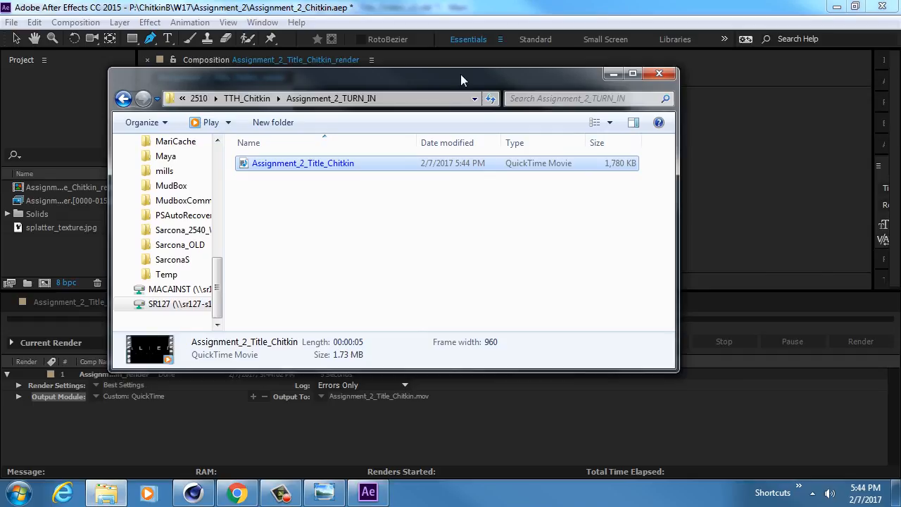
pyautogui.moveTo(460, 74); pyautogui.dragTo(496, 56)
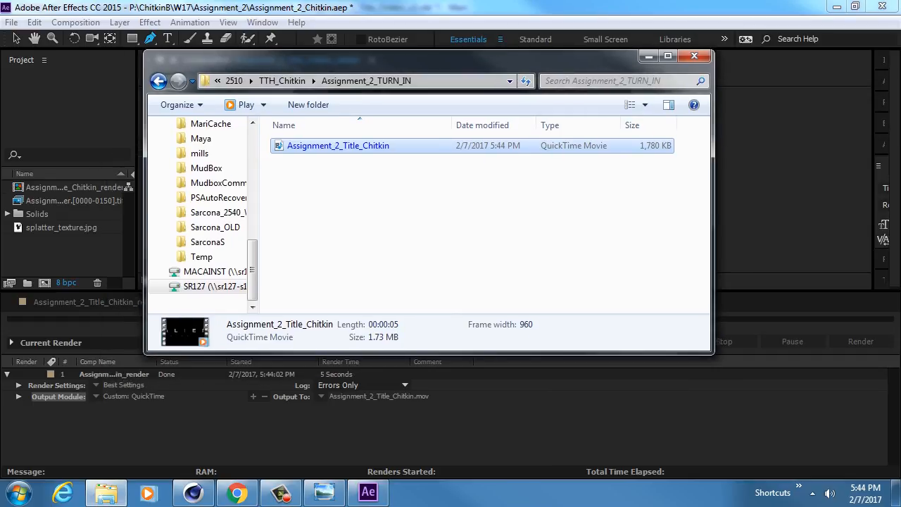